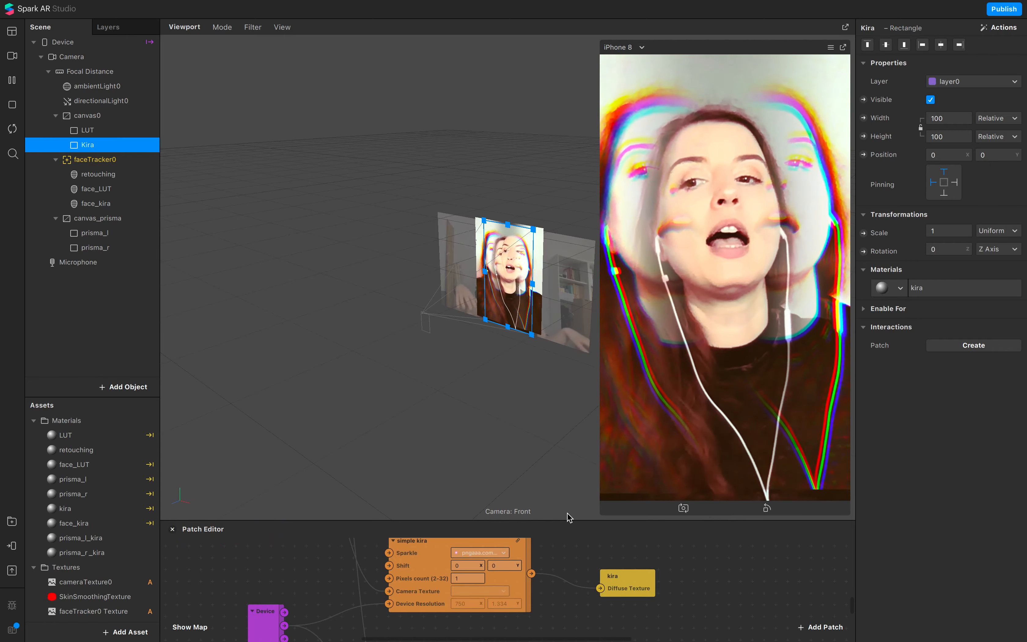
pyautogui.click(92, 247)
pyautogui.click(101, 233)
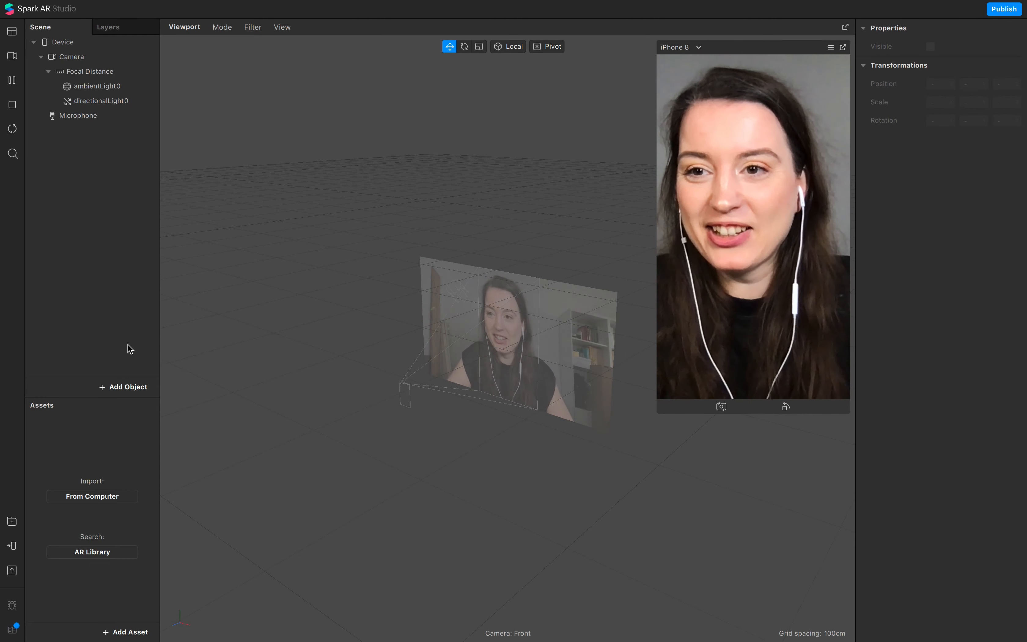
# Step: Insert a 2D rectangle object into the empty scene
pyautogui.click(124, 386)
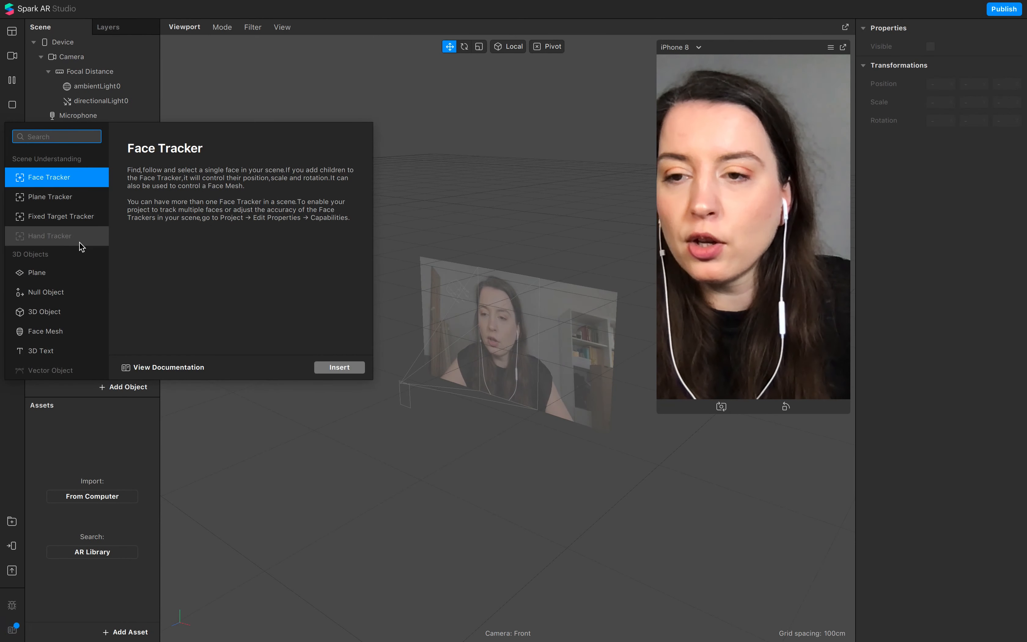
pyautogui.scroll(-3, 67, 342)
pyautogui.click(68, 325)
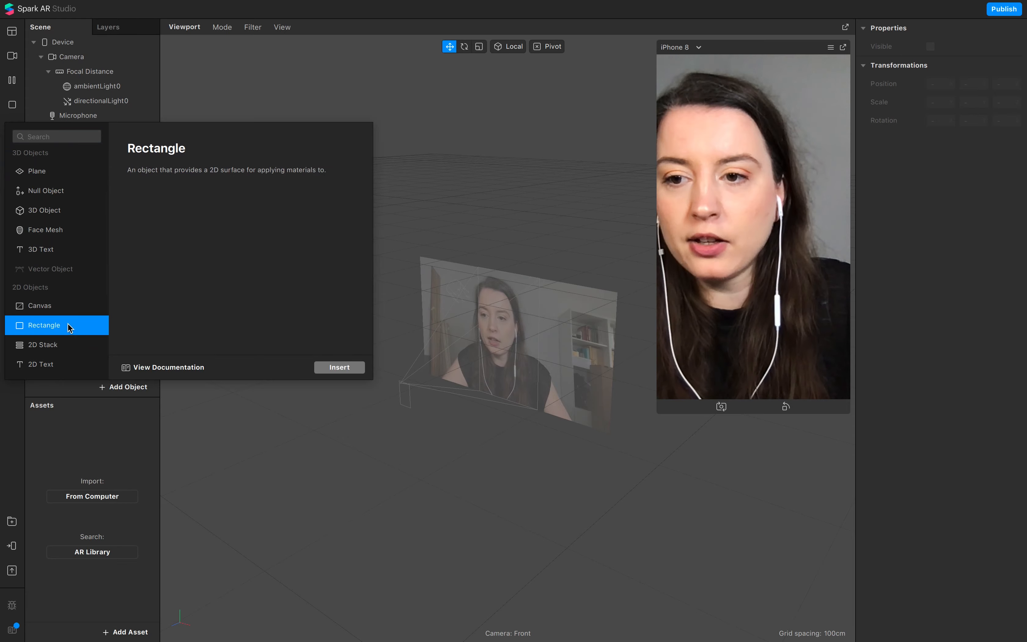
pyautogui.click(332, 366)
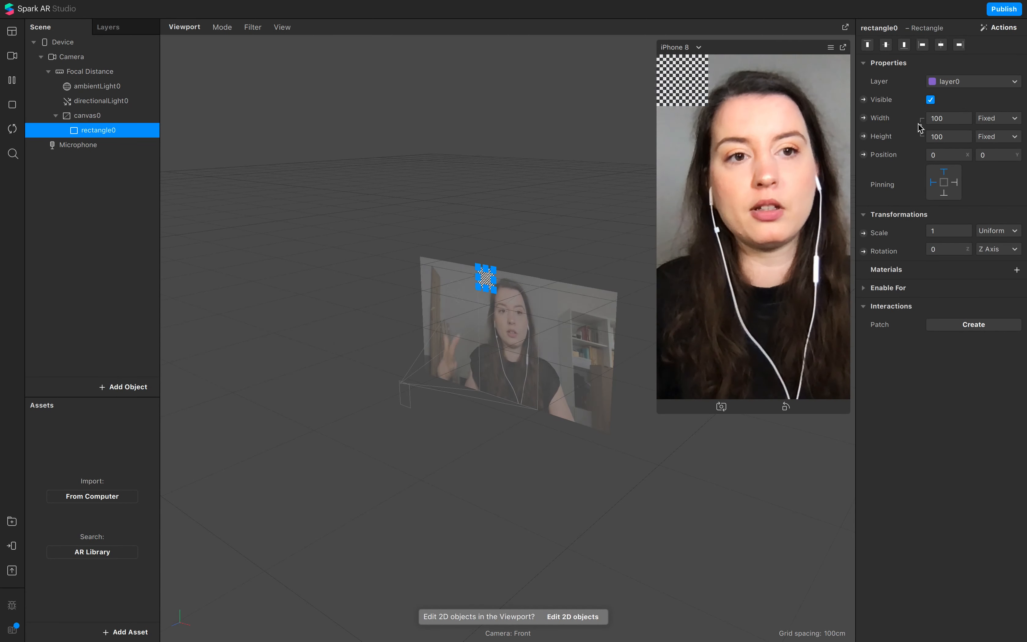
# Step: Make the new rectangle fill the full width and full height of its canvas
pyautogui.click(951, 119)
pyautogui.click(951, 137)
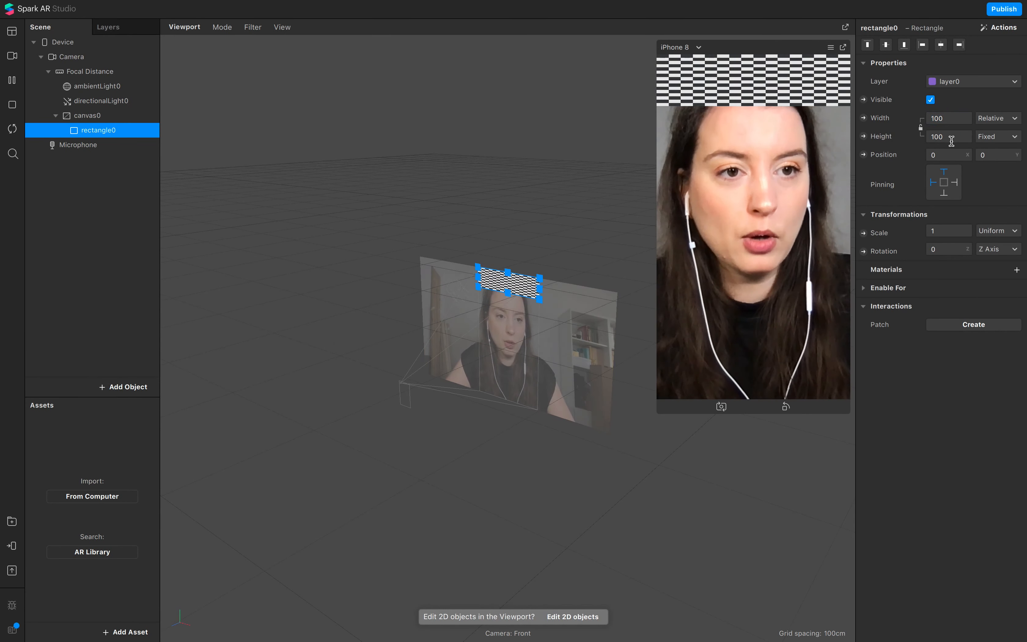
pyautogui.click(950, 138)
pyautogui.click(951, 155)
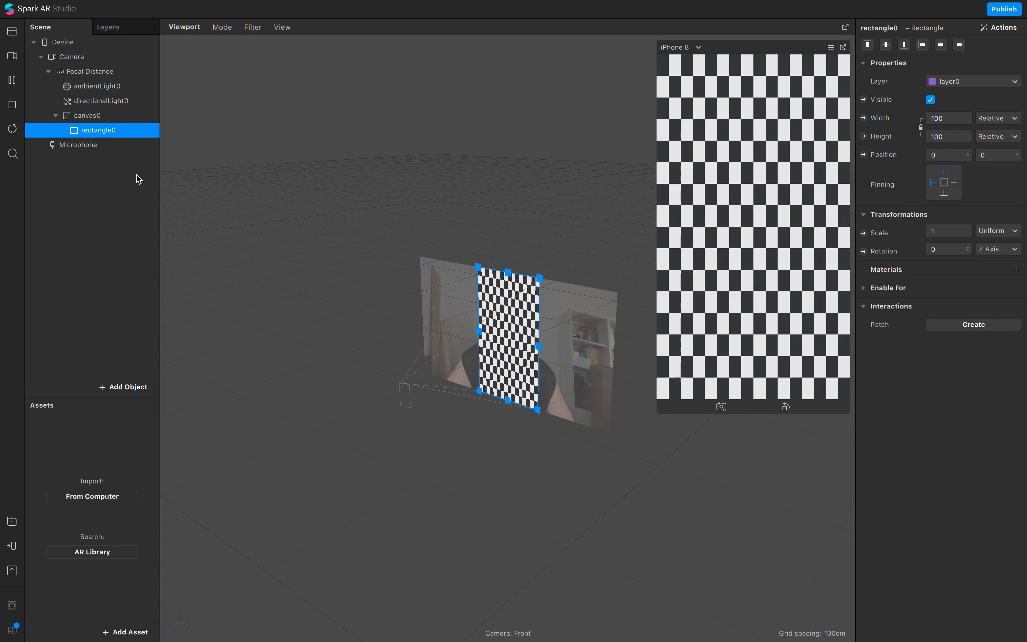
# Step: Rename the full-screen rectangle under canvas0 as bg and clear the selection
pyautogui.doubleClick(112, 135)
pyautogui.write('bg')
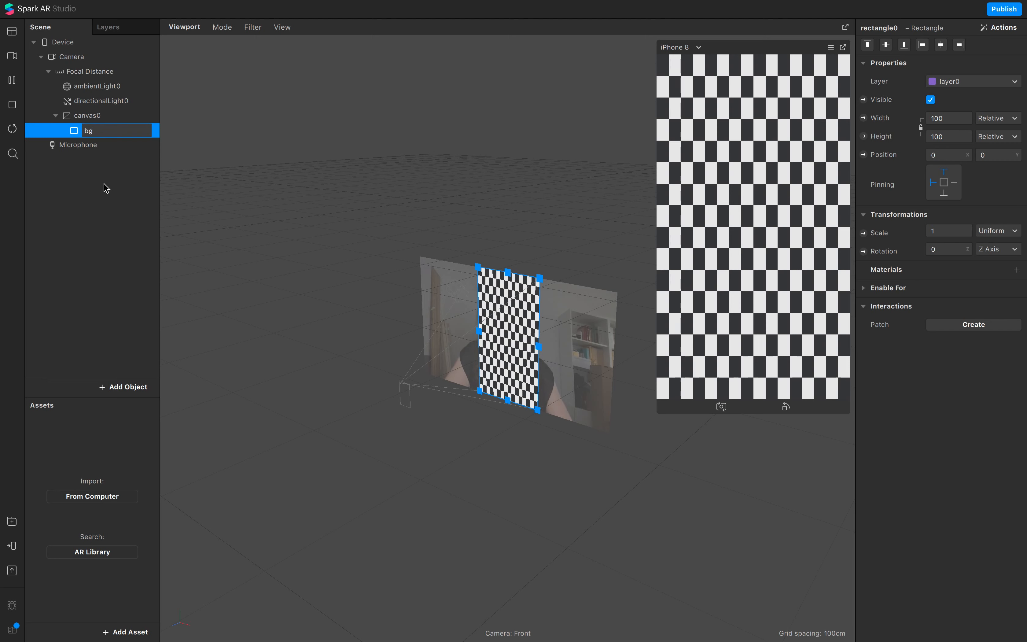
pyautogui.click(113, 115)
pyautogui.click(114, 119)
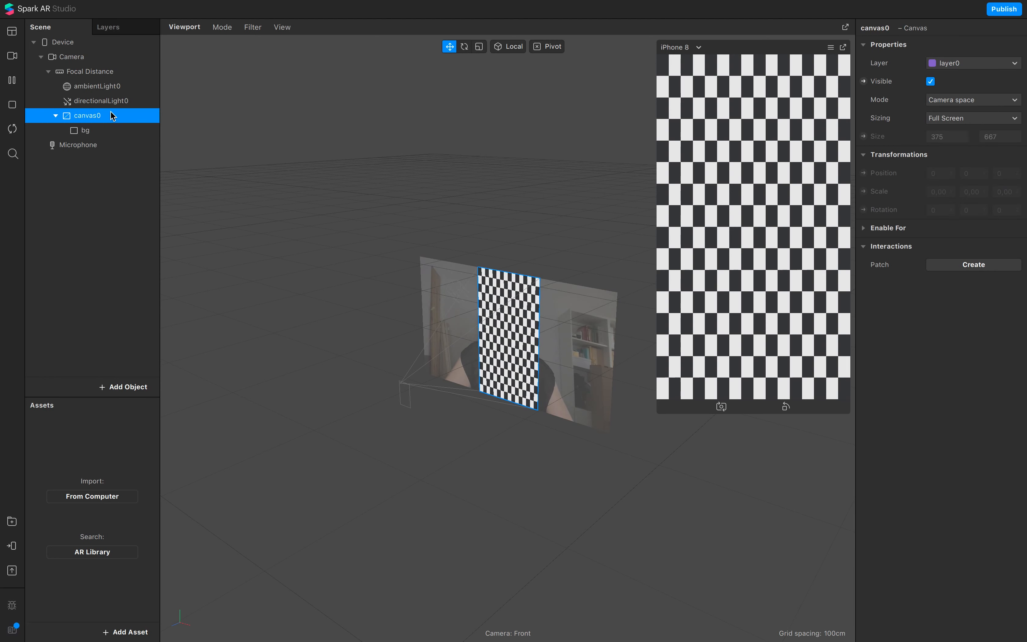
pyautogui.click(111, 181)
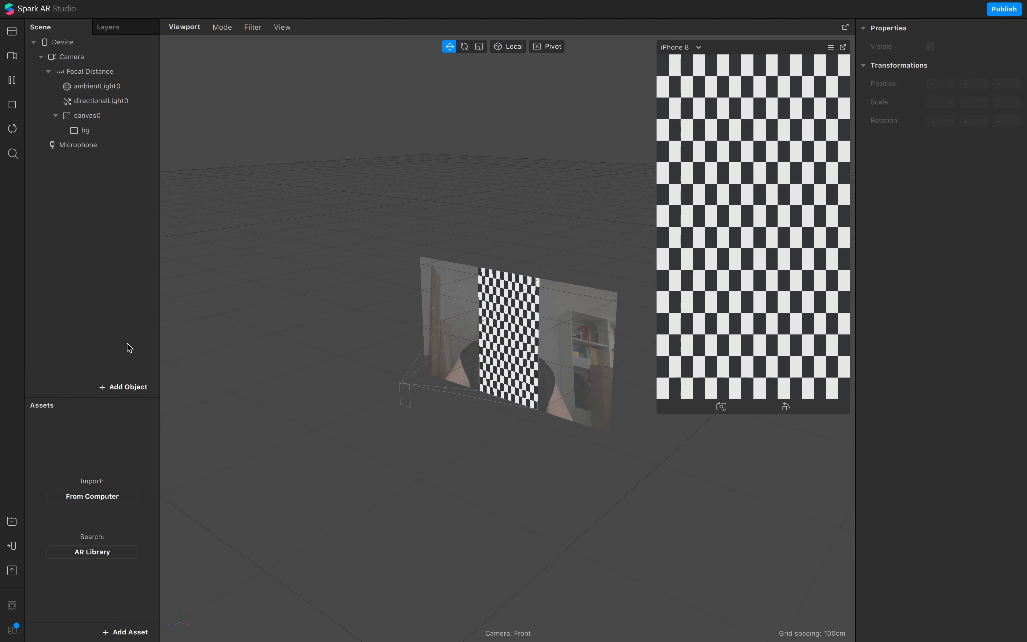
# Step: Insert a Face Mesh object into the scene
pyautogui.click(114, 385)
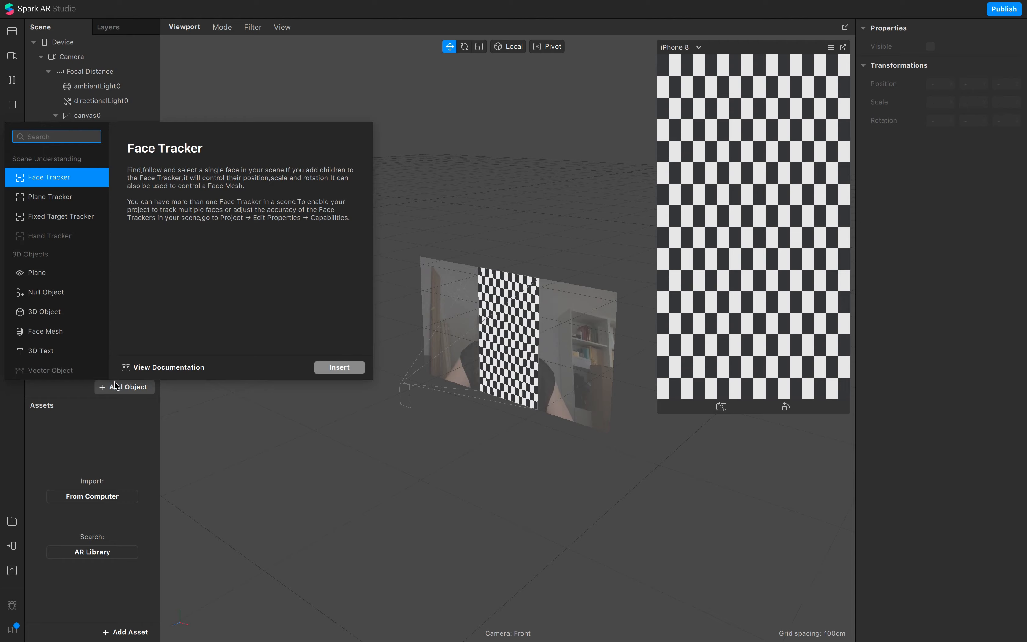
pyautogui.click(52, 330)
pyautogui.click(356, 368)
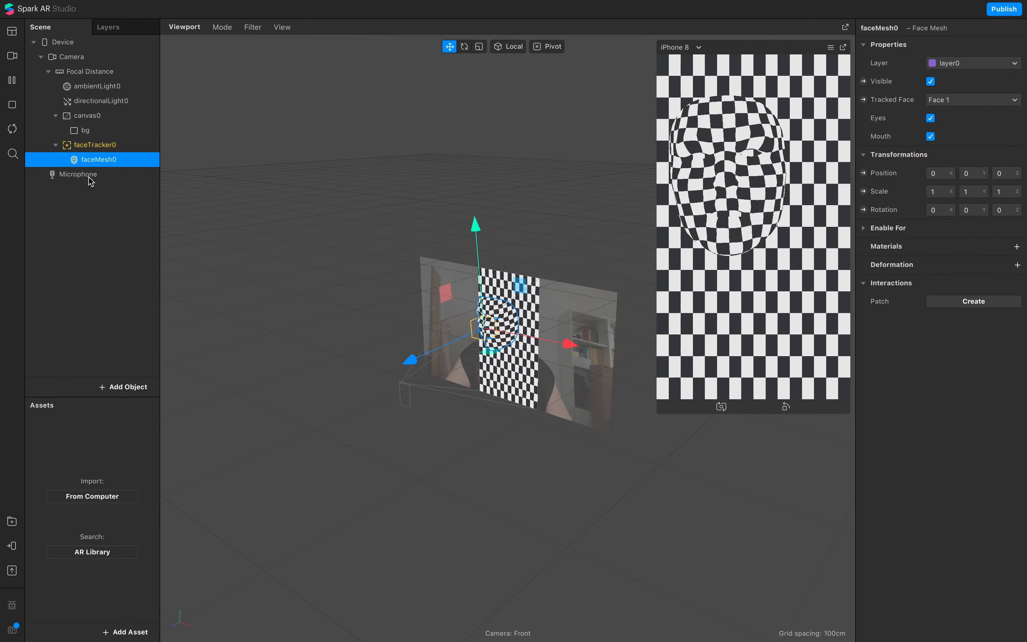
# Step: Insert a second canvas below the face tracker, with no other object selected
pyautogui.click(102, 217)
pyautogui.click(128, 386)
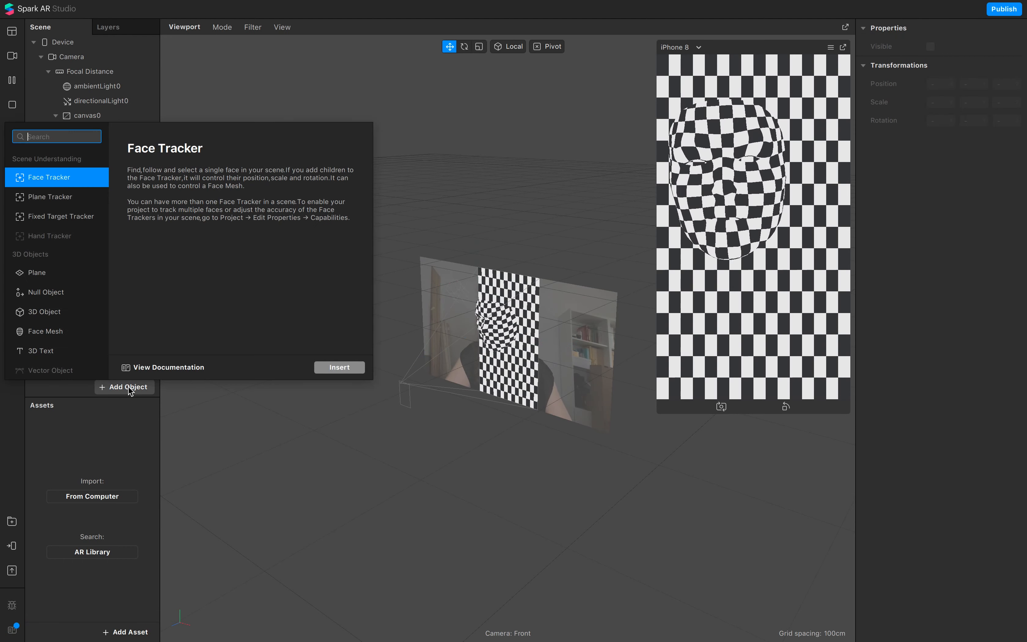
pyautogui.scroll(-2, 77, 344)
pyautogui.scroll(-1, 76, 344)
pyautogui.click(67, 319)
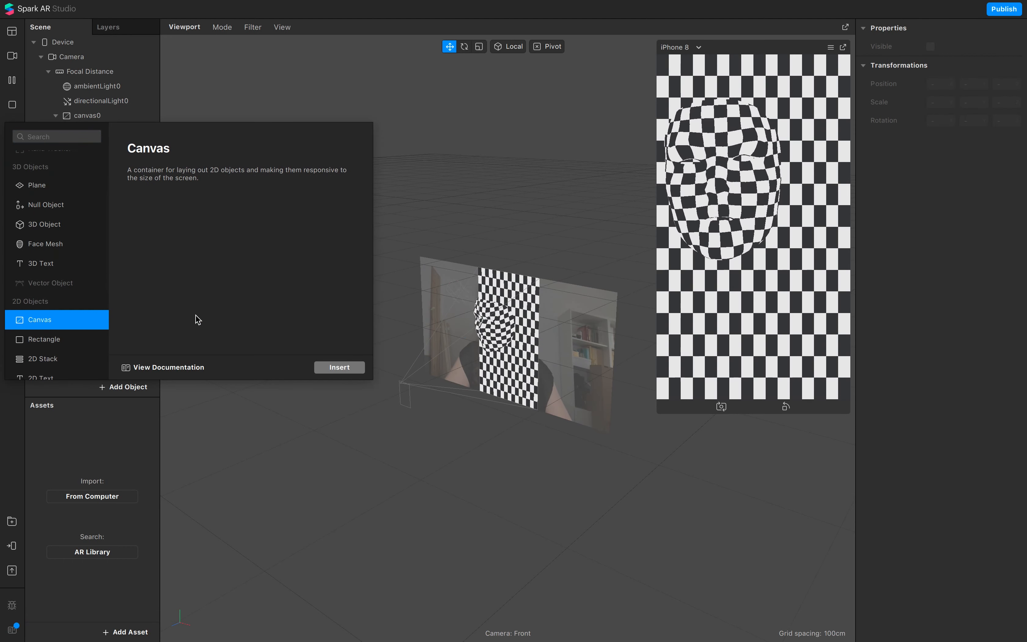
pyautogui.click(335, 367)
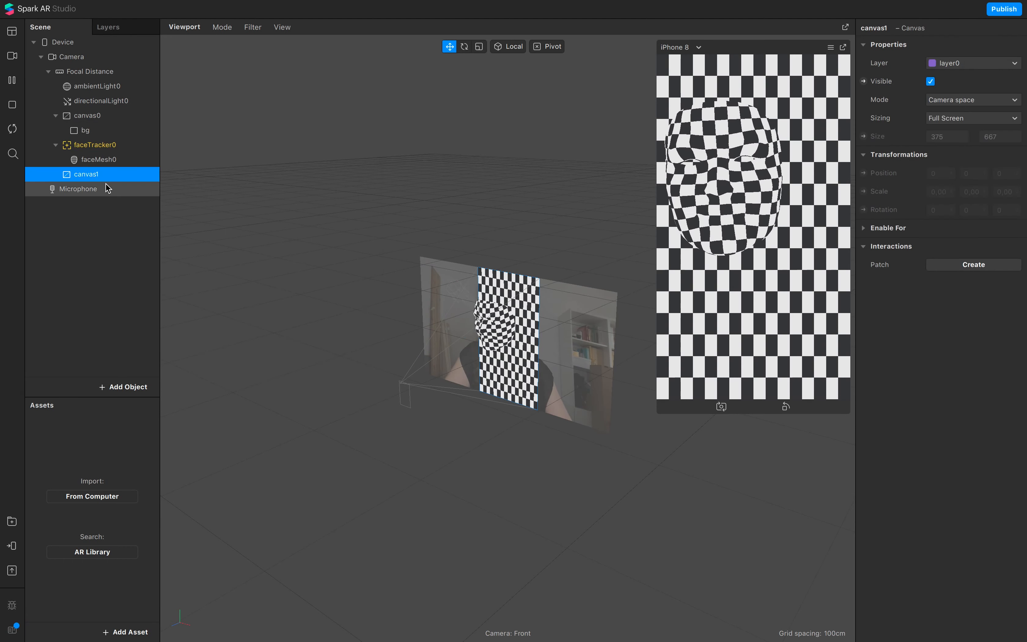
# Step: Rename the second canvas as canvas_prisma
pyautogui.doubleClick(88, 175)
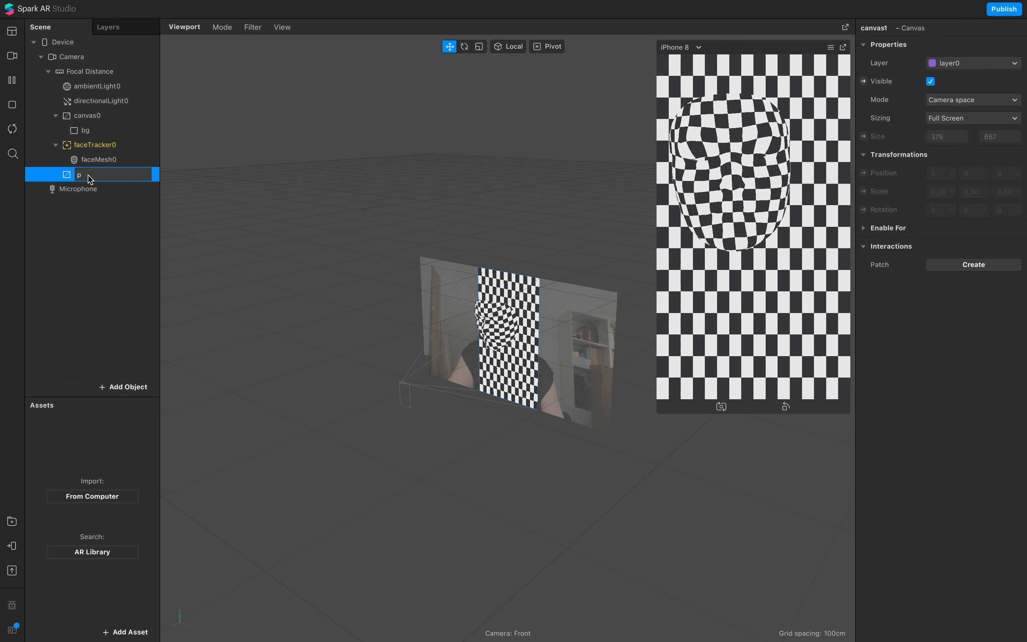
pyautogui.press('Left')
pyautogui.press('Left')
pyautogui.press('Left')
pyautogui.press('Left')
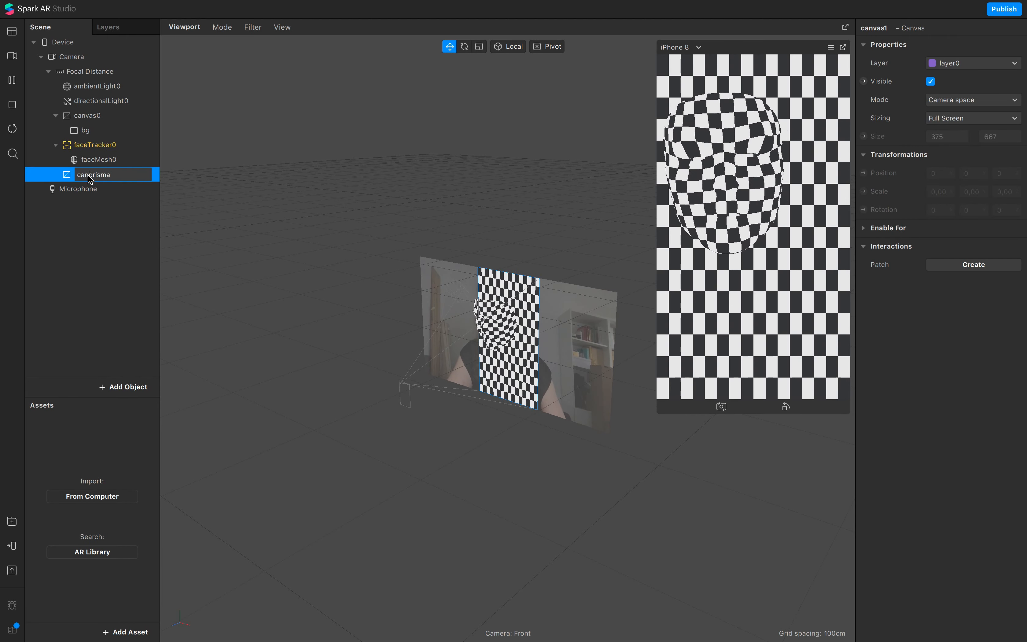
pyautogui.press('Home')
pyautogui.write('canvas_')
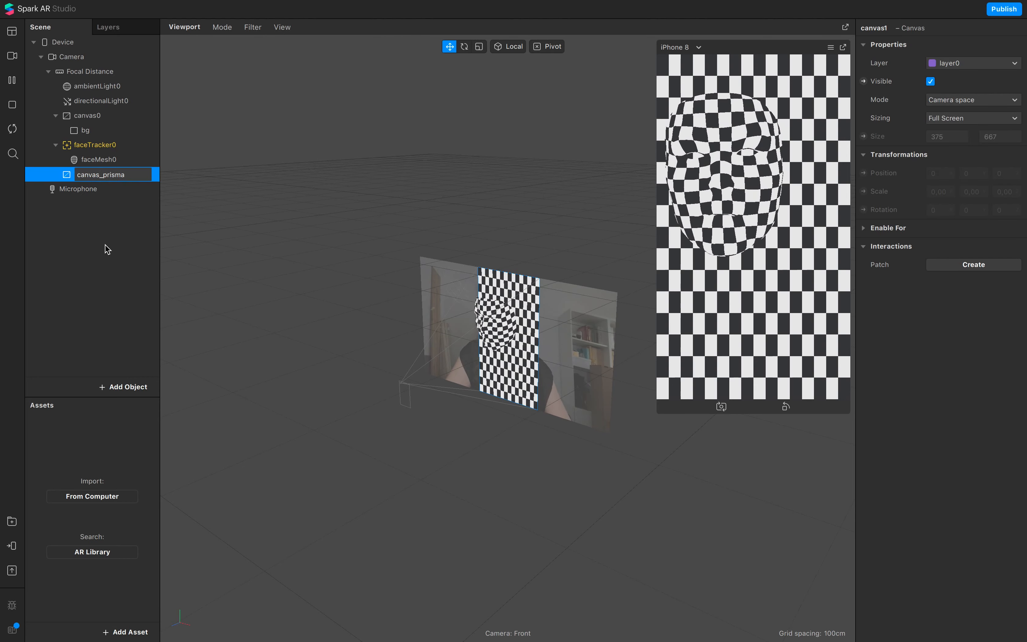
pyautogui.press('Return')
# Step: Insert a rectangle inside canvas_prisma and duplicate it
pyautogui.click(109, 174)
pyautogui.click(128, 387)
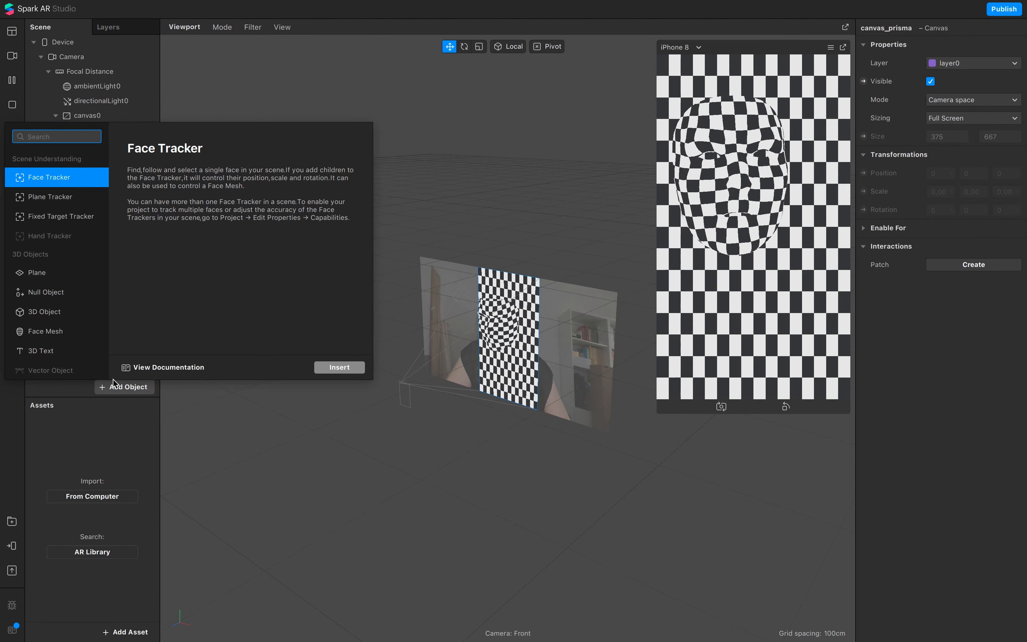
pyautogui.scroll(-3, 64, 327)
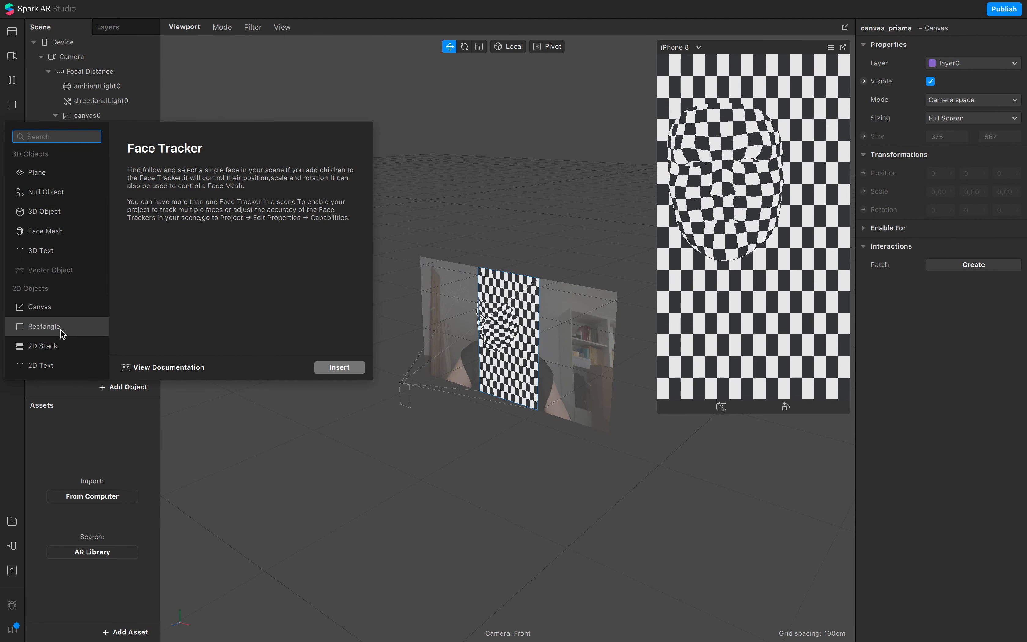
pyautogui.click(62, 328)
pyautogui.click(346, 367)
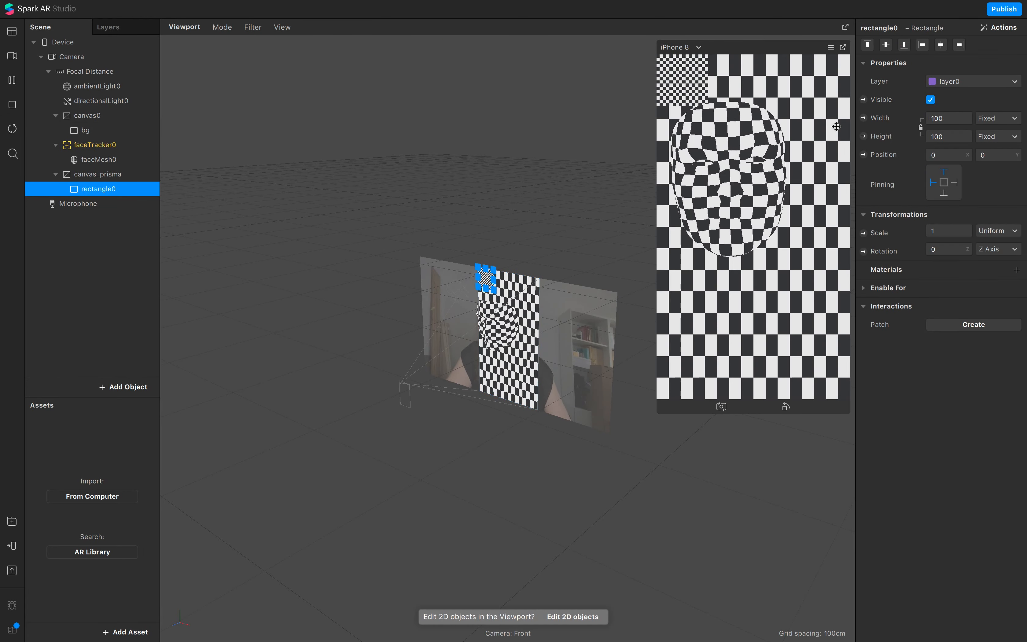
pyautogui.press('super+d')
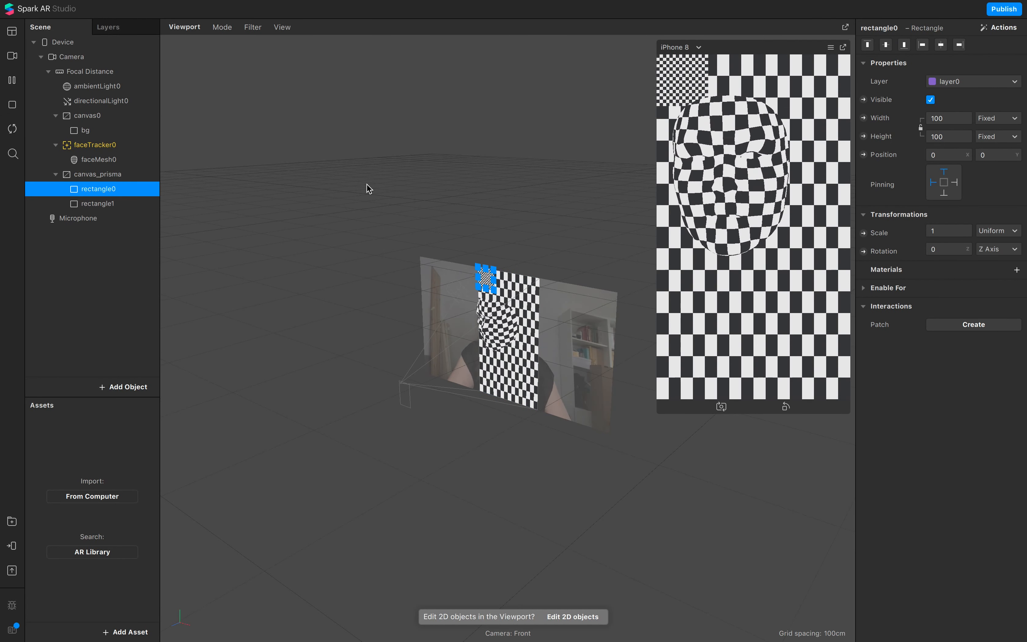
# Step: Make both rectangles in canvas_prisma fill the full width and full height together
pyautogui.keyDown('shift'); pyautogui.click(109, 202); pyautogui.keyUp('shift')
pyautogui.click(105, 190)
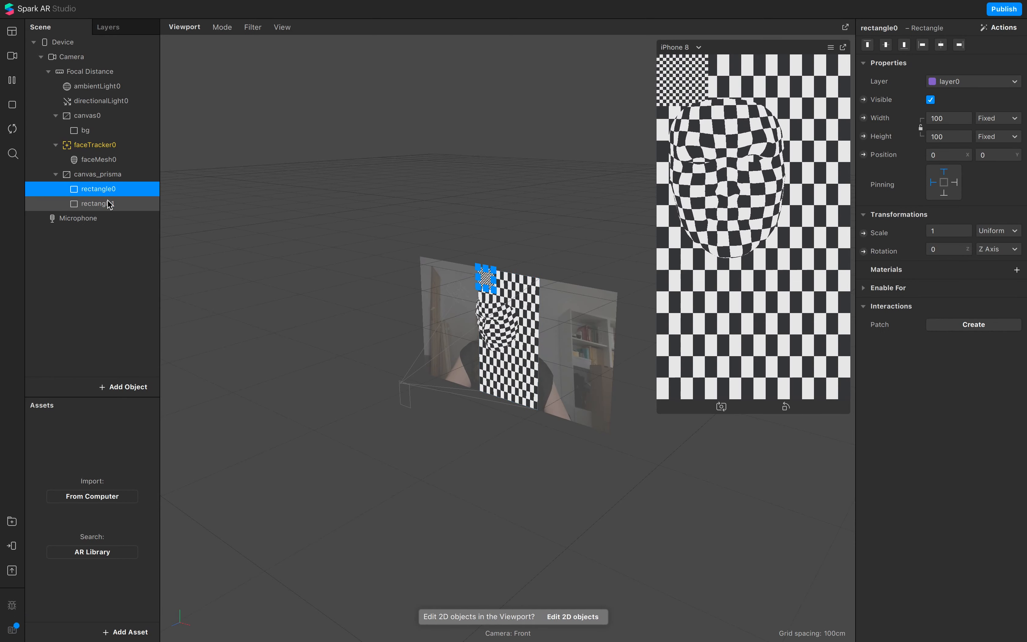
pyautogui.keyDown('shift'); pyautogui.click(110, 203); pyautogui.keyUp('shift')
pyautogui.click(950, 117)
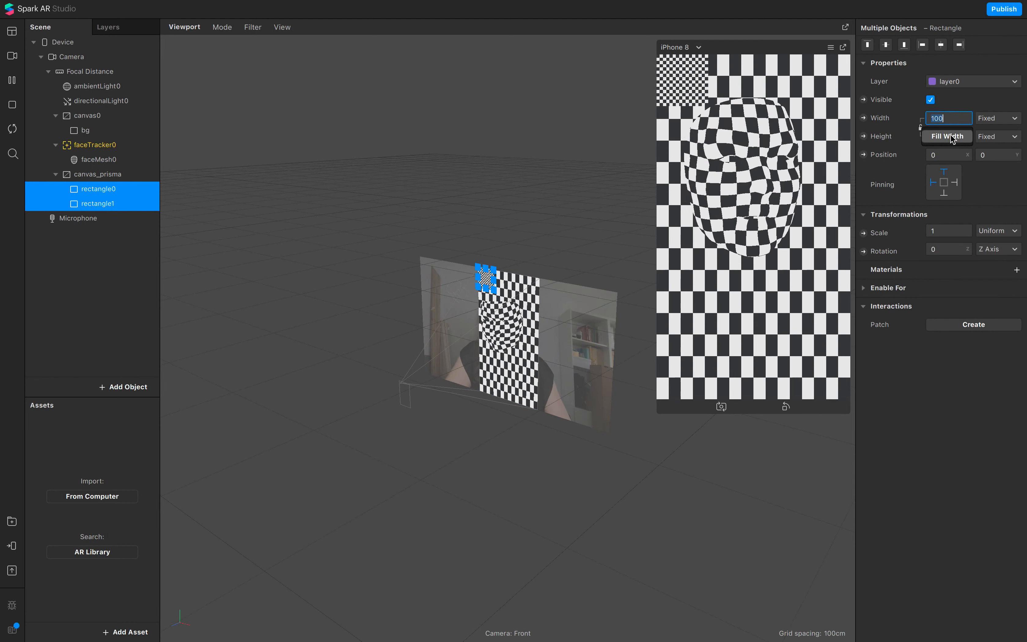
pyautogui.click(949, 138)
pyautogui.click(950, 135)
pyautogui.click(949, 155)
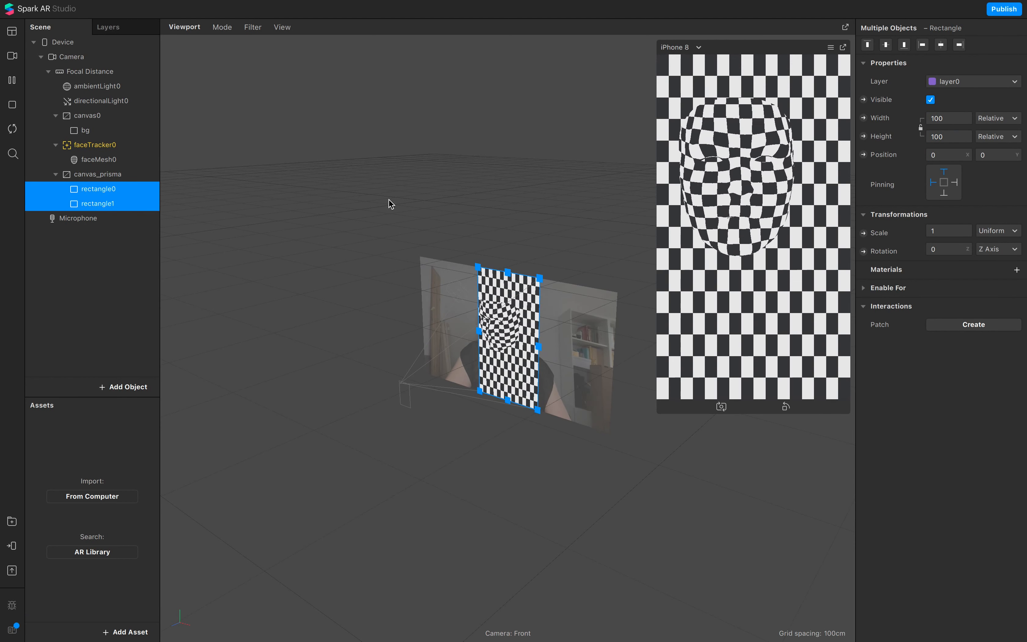
# Step: Rename the first rectangle in canvas_prisma as prisma_l
pyautogui.click(135, 305)
pyautogui.doubleClick(98, 192)
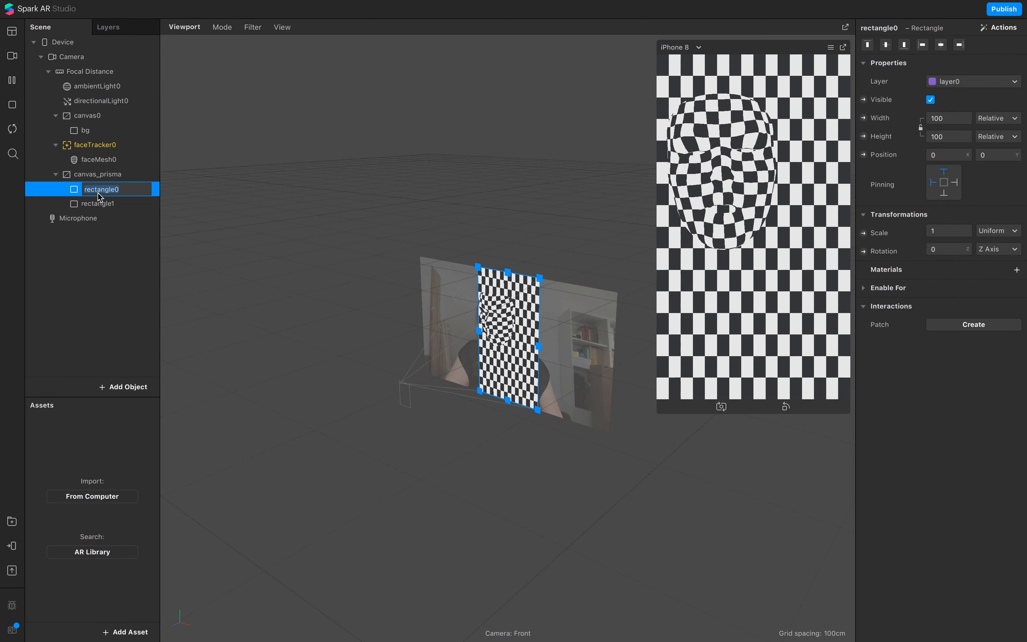
pyautogui.write('prisma_')
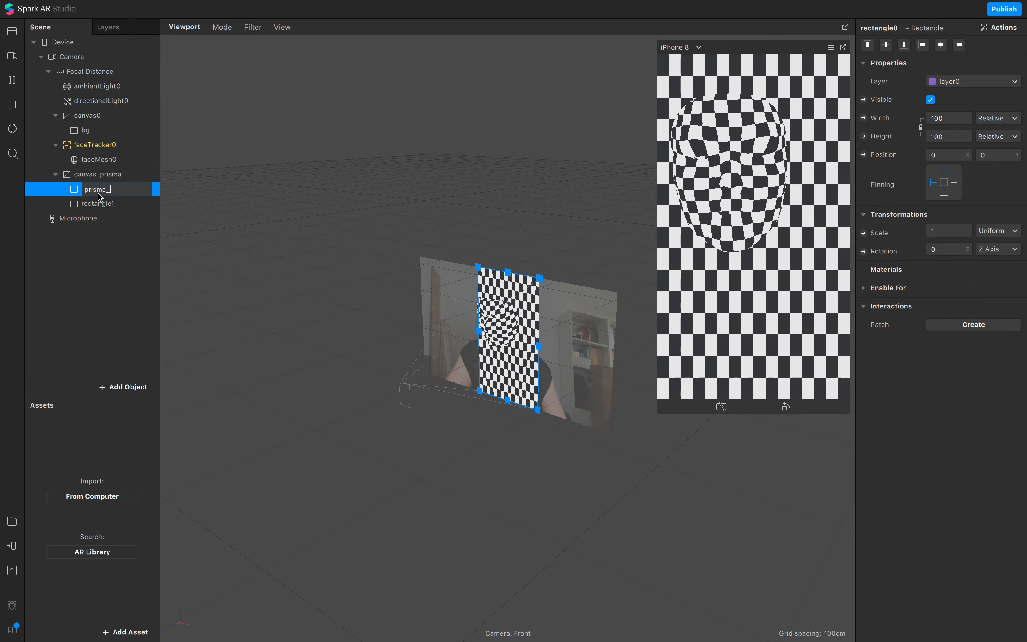
pyautogui.write('l')
# Step: Rename the second rectangle in canvas_prisma as prisma_r
pyautogui.click(104, 204)
pyautogui.doubleClick(105, 204)
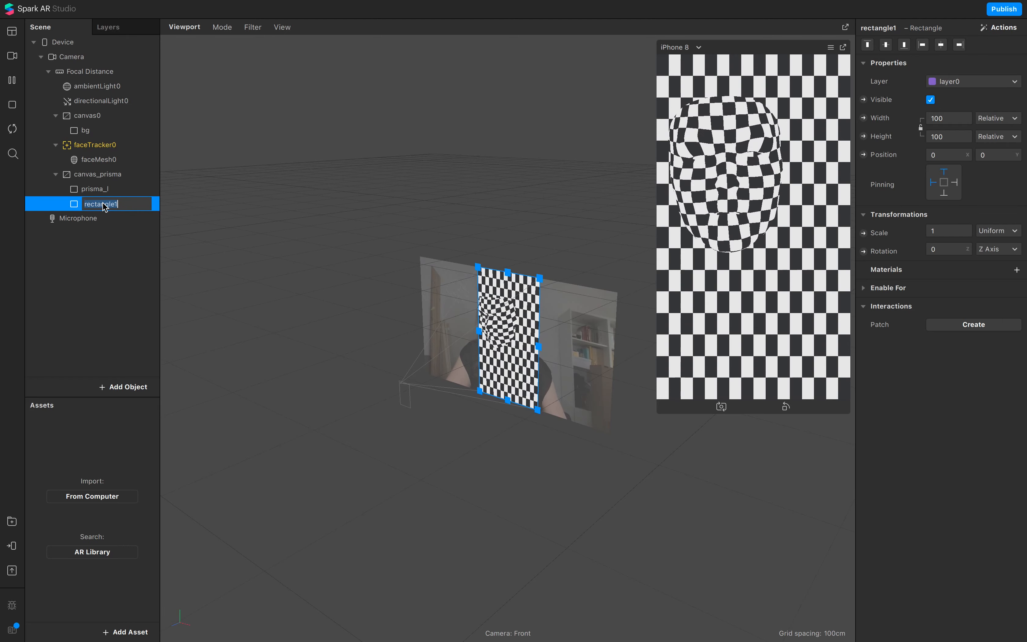
pyautogui.write('pri')
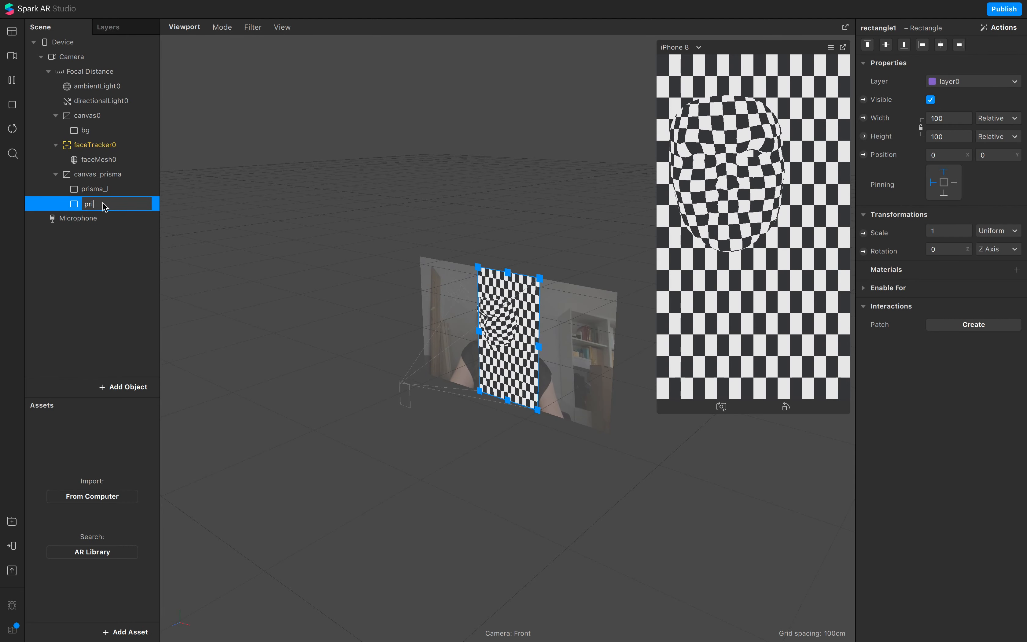
pyautogui.write('sma_r')
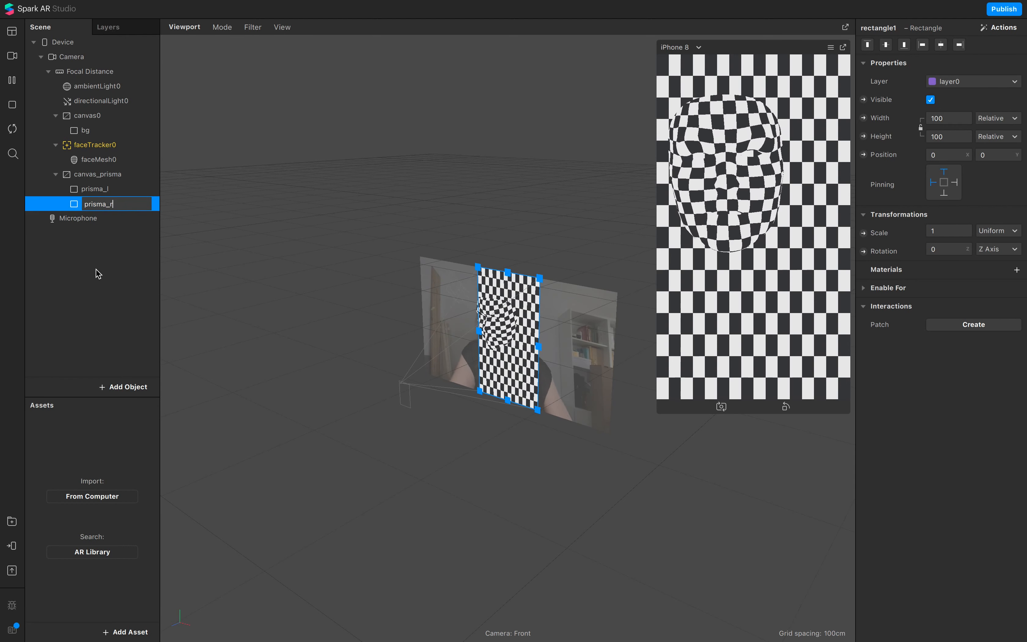
pyautogui.click(91, 302)
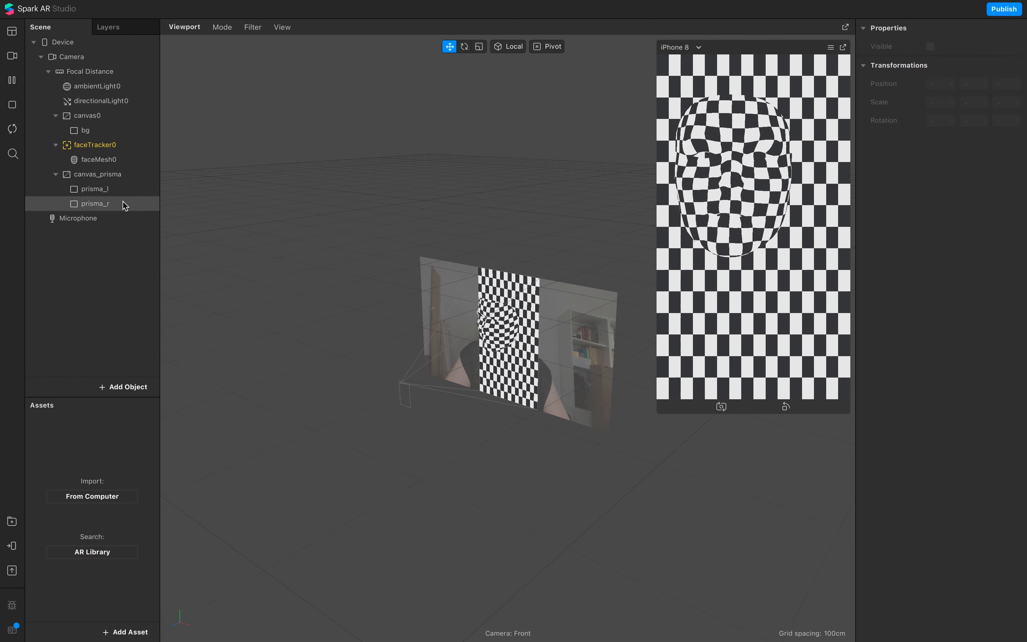
# Step: Rename the face mesh under the face tracker as retouching
pyautogui.click(95, 159)
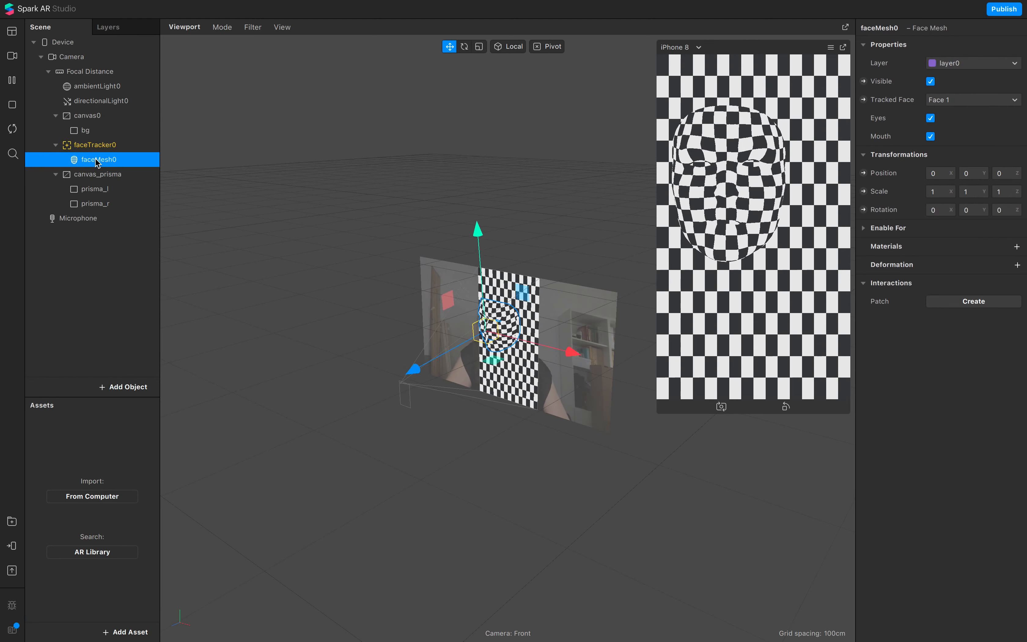
pyautogui.doubleClick(95, 159)
pyautogui.write('rt')
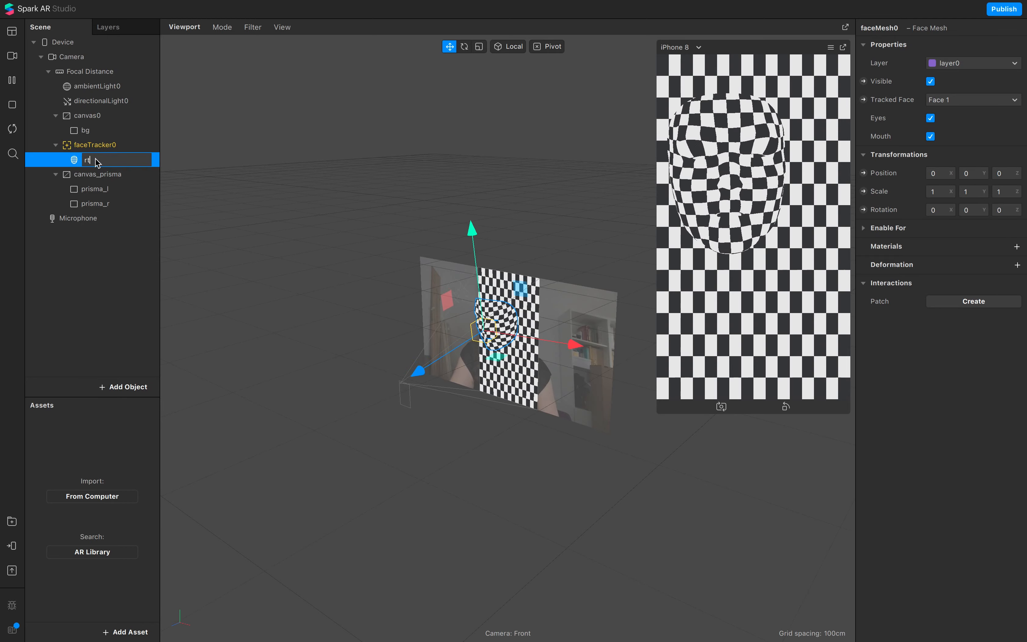
pyautogui.write('ouching')
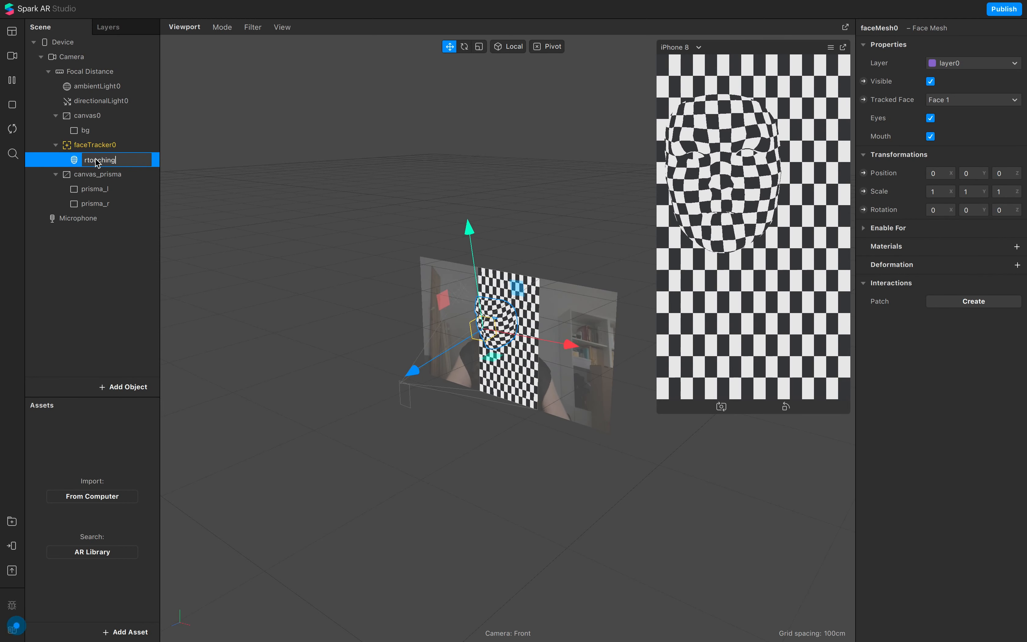
pyautogui.press('Left')
pyautogui.press('Left')
pyautogui.press('Left')
pyautogui.press('Left')
pyautogui.press('Left')
pyautogui.press('Left')
pyautogui.press('Left')
pyautogui.press('Left')
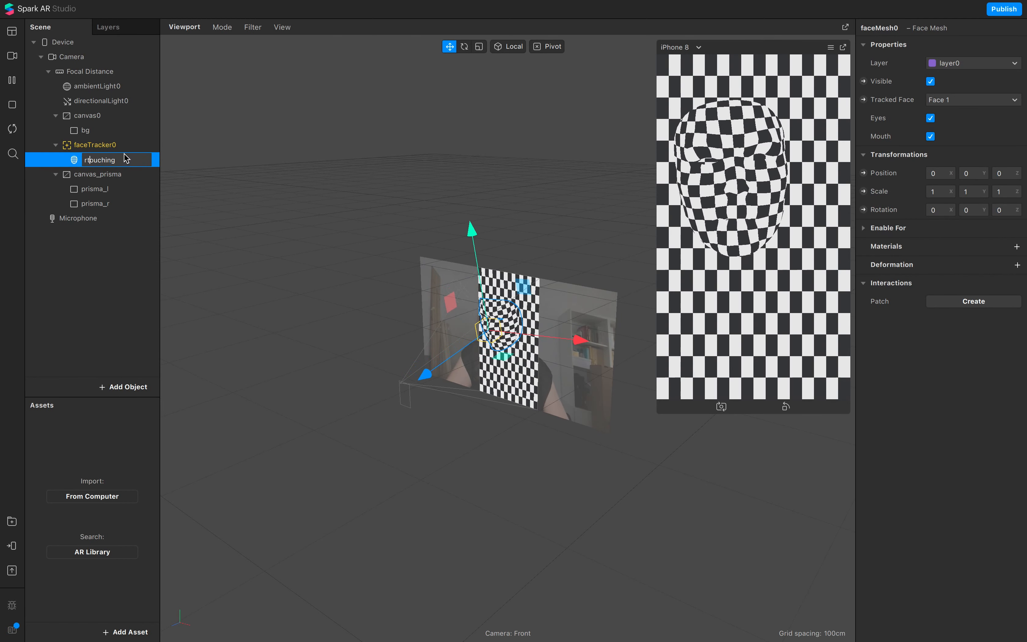
pyautogui.write('e')
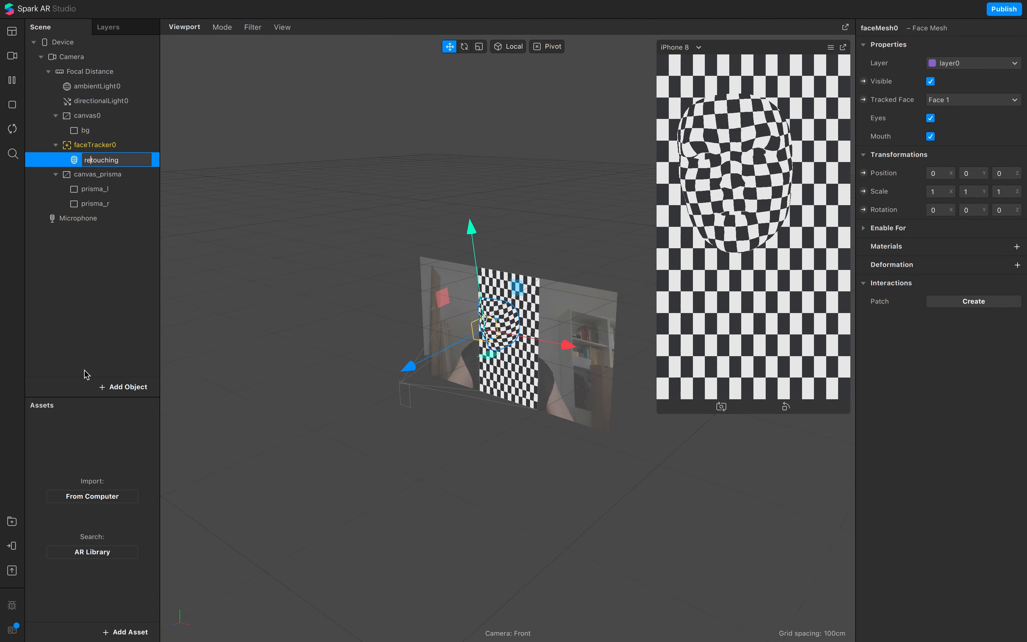
# Step: Add a second face mesh under faceTracker0, directly below the retouching mesh
pyautogui.click(85, 372)
pyautogui.click(100, 148)
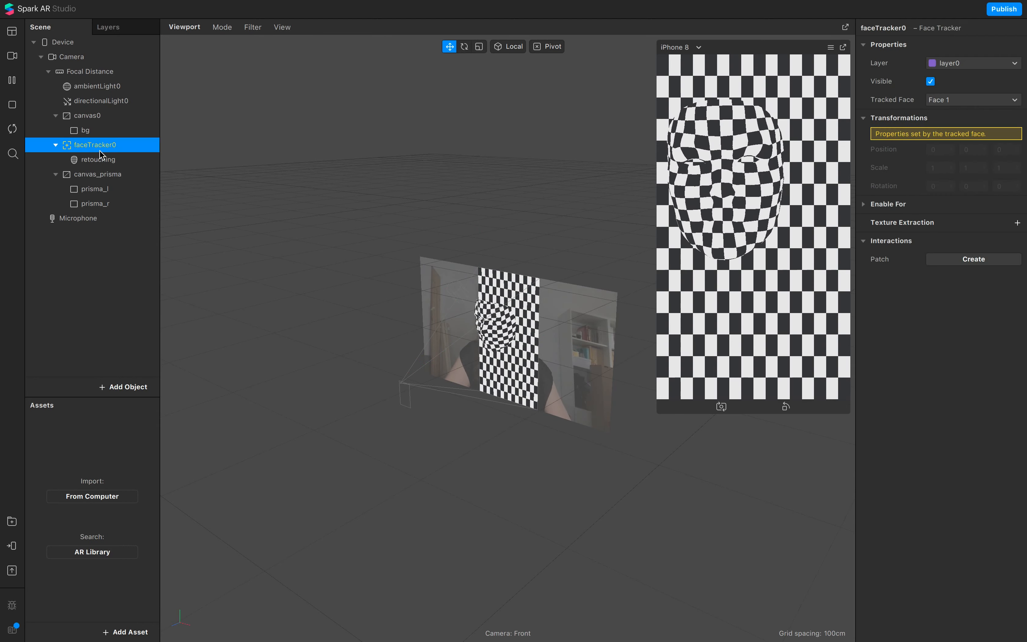
pyautogui.click(123, 386)
pyautogui.click(51, 330)
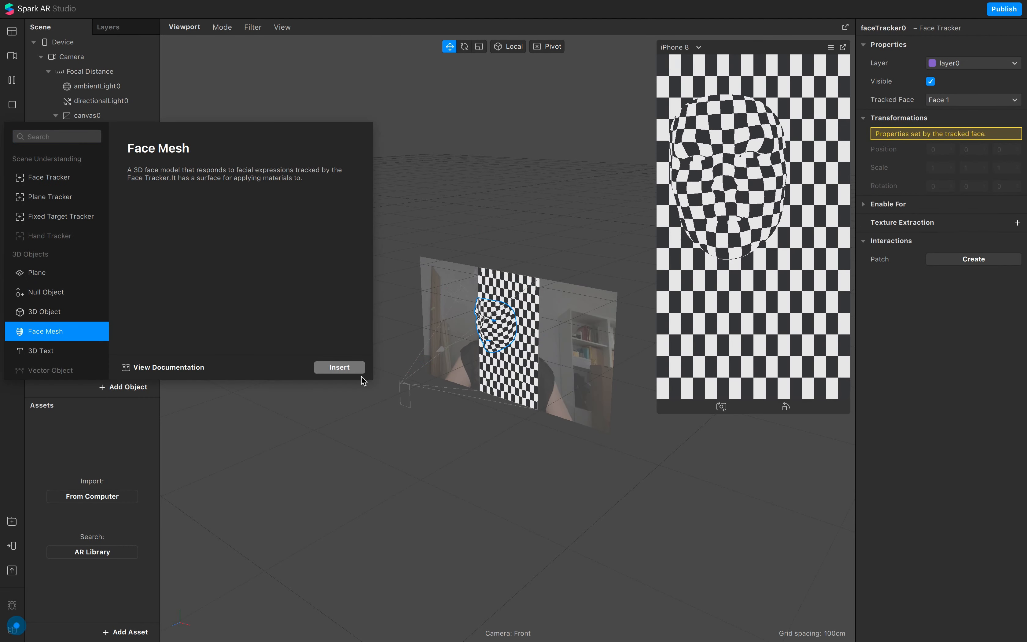
pyautogui.click(348, 369)
pyautogui.moveTo(99, 222); pyautogui.dragTo(101, 168)
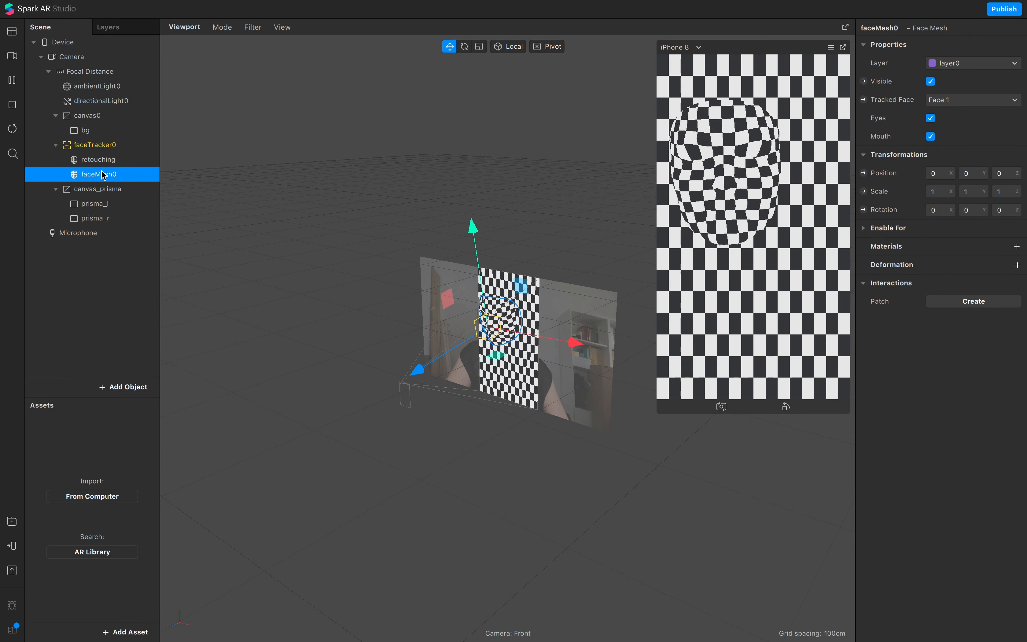
# Step: Rename the new face mesh under the face tracker as face_LUT
pyautogui.doubleClick(100, 173)
pyautogui.write('face_')
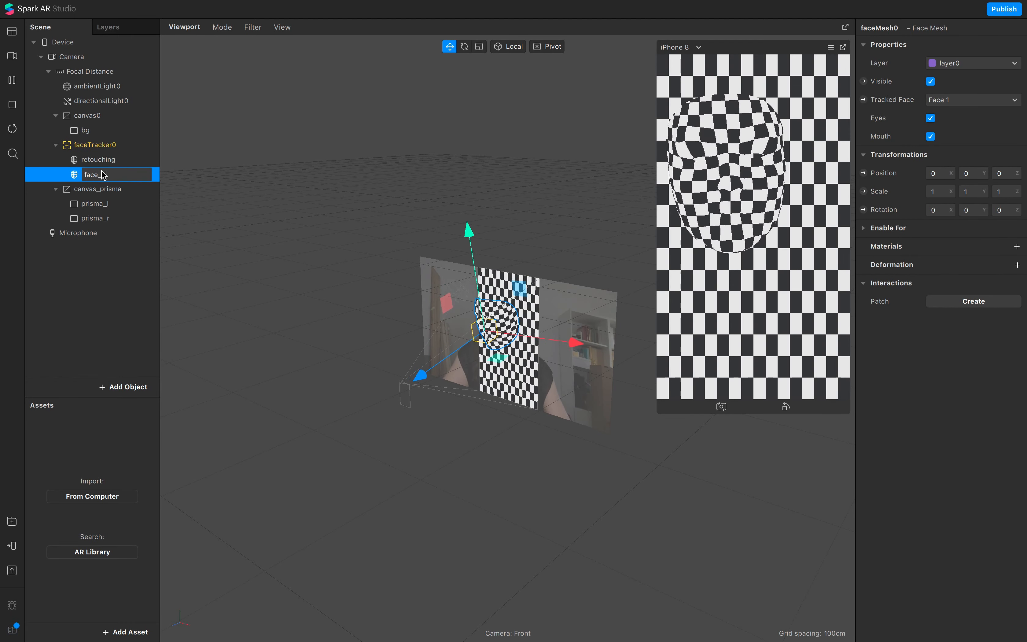
pyautogui.write('LUT')
pyautogui.click(145, 334)
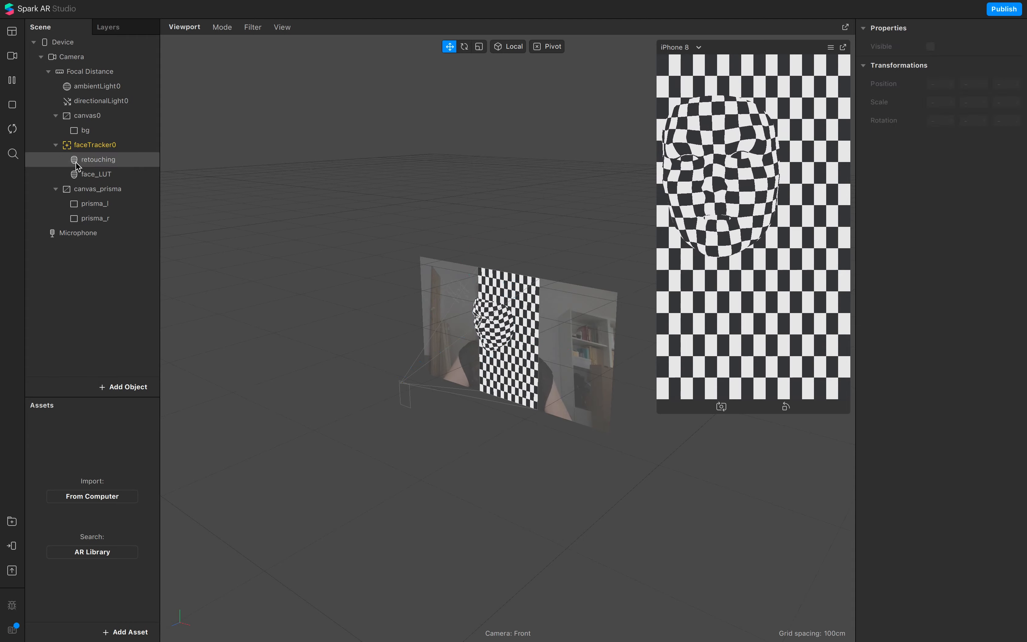
# Step: Collapse faceTracker0 and canvas_prisma in the scene tree and make both invisible together
pyautogui.click(56, 144)
pyautogui.click(52, 159)
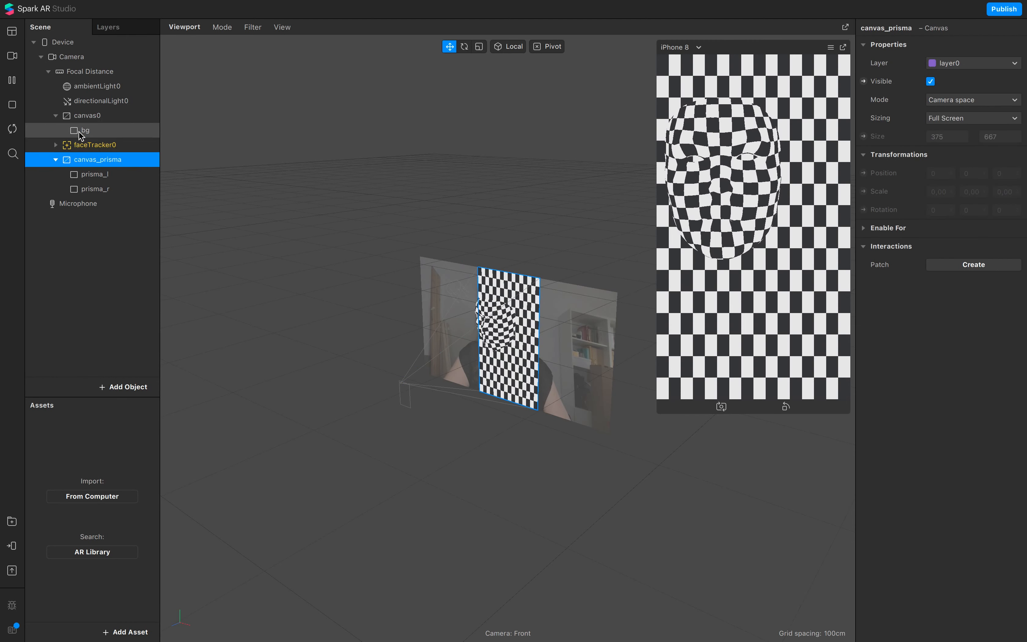
pyautogui.click(55, 160)
pyautogui.click(90, 117)
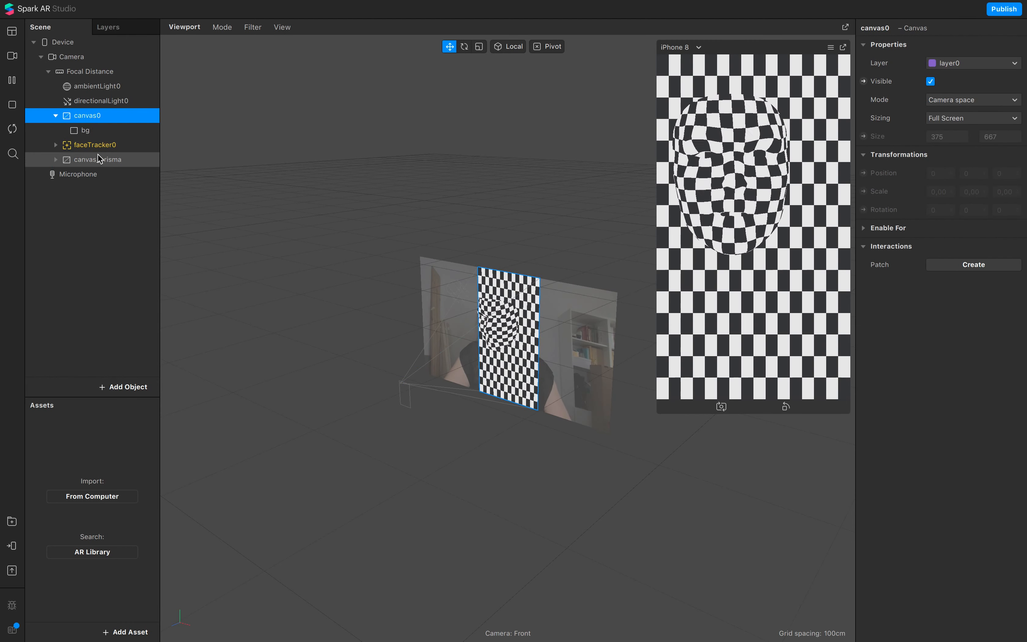
pyautogui.click(107, 144)
pyautogui.keyDown('shift'); pyautogui.click(109, 158); pyautogui.keyUp('shift')
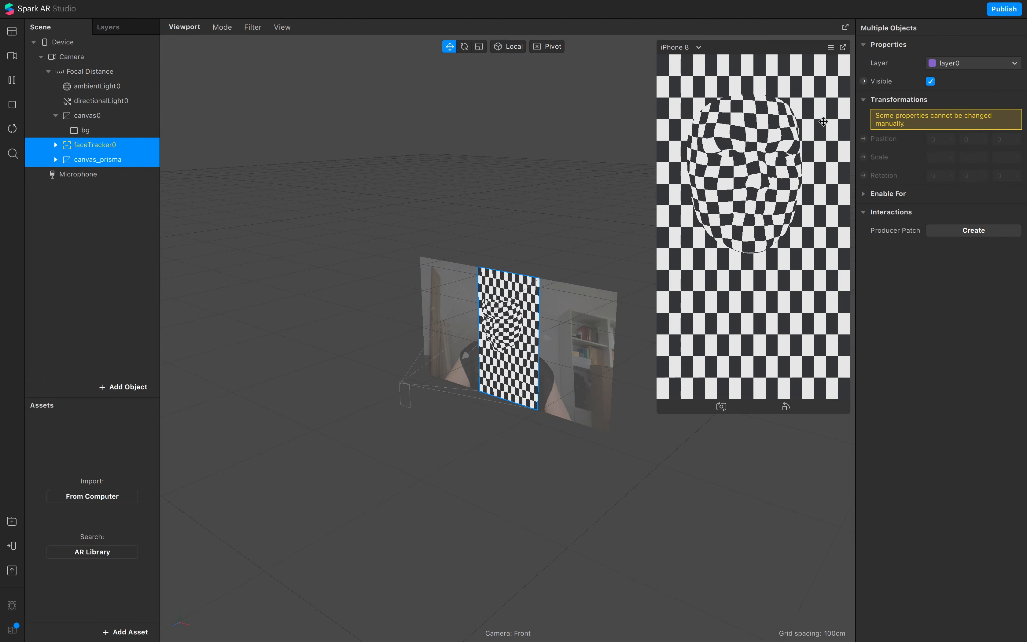
pyautogui.click(930, 81)
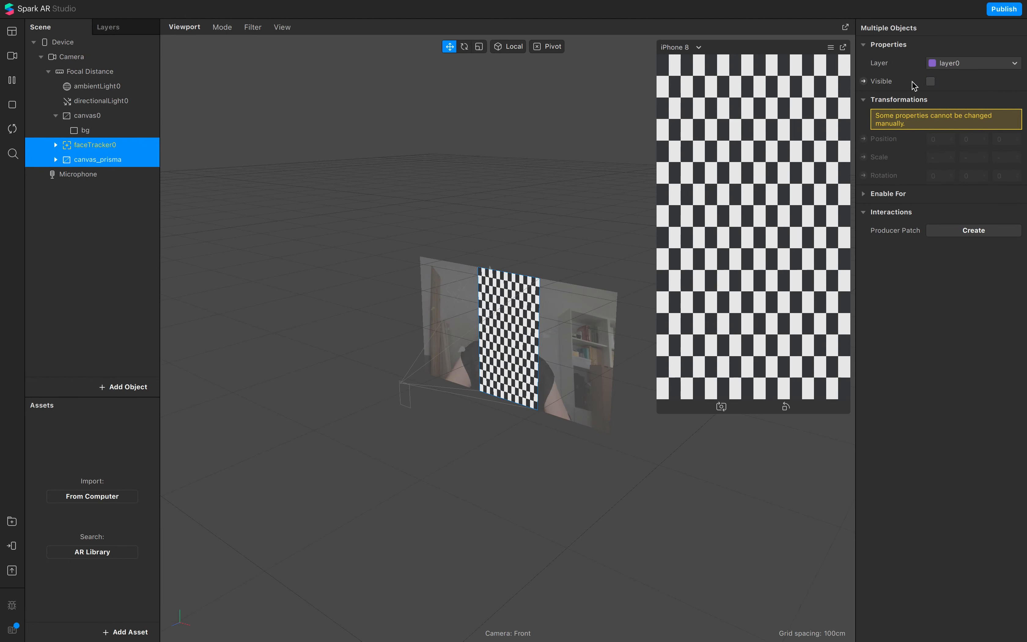
# Step: Create a new material for the bg rectangle and name it LUT
pyautogui.click(82, 130)
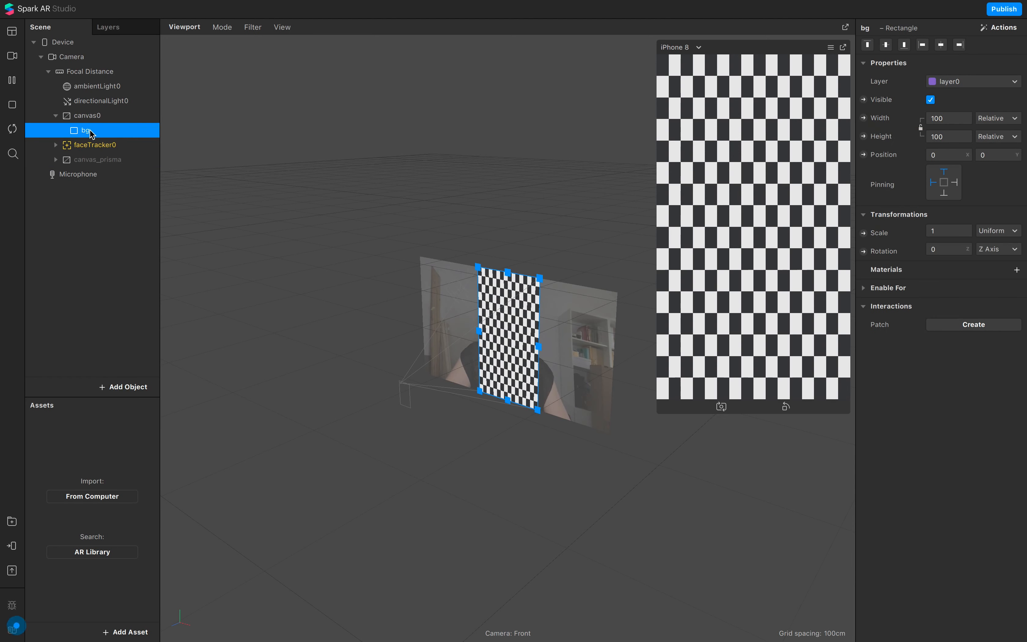
pyautogui.click(1017, 270)
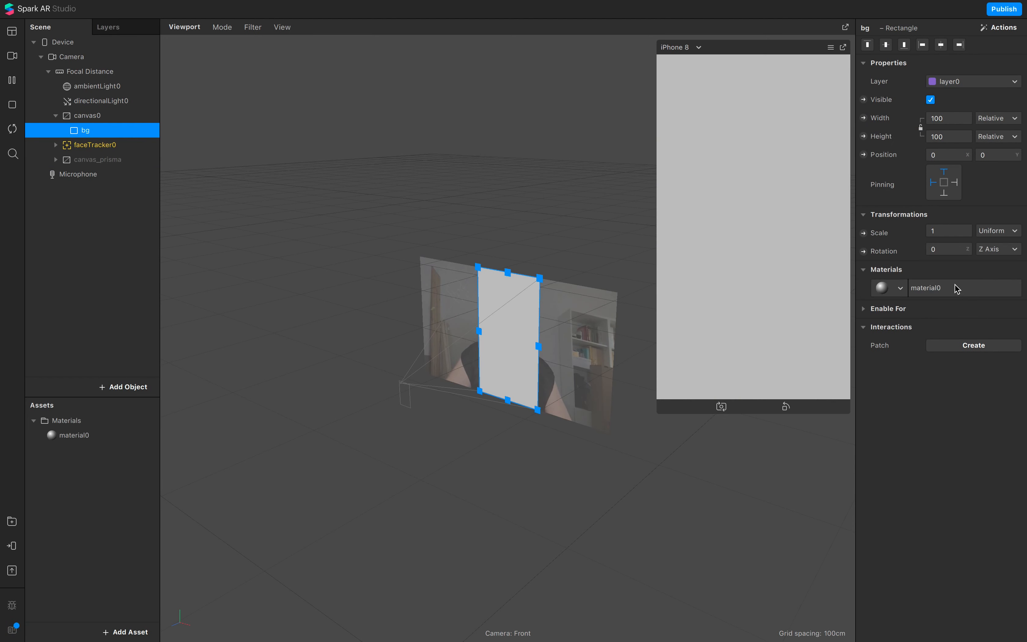
pyautogui.doubleClick(79, 438)
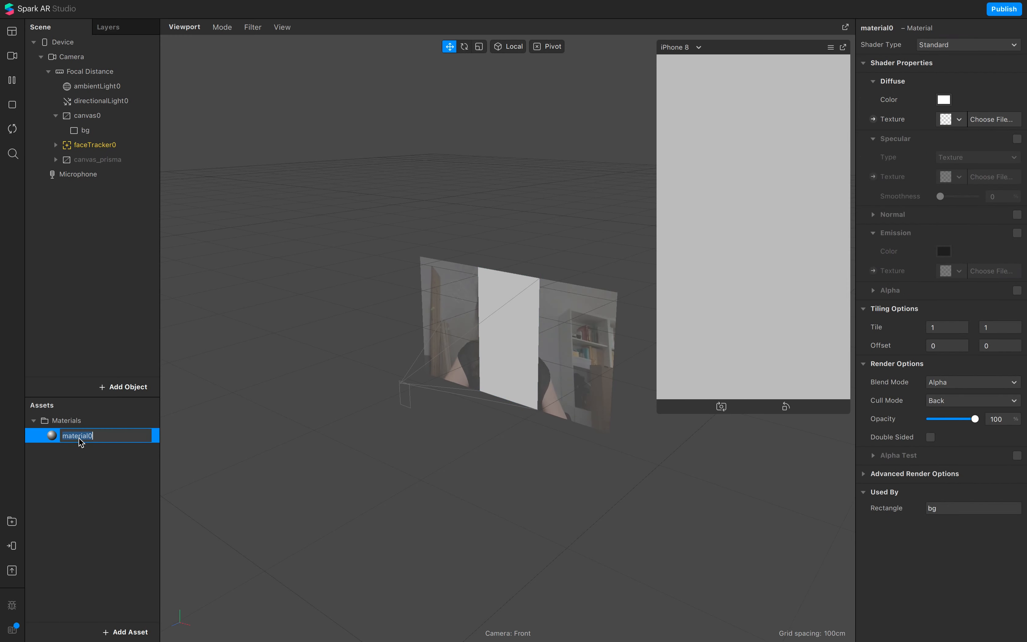
pyautogui.write('LUT')
pyautogui.click(80, 527)
# Step: Rename the bg rectangle in canvas0 as LUT
pyautogui.doubleClick(90, 130)
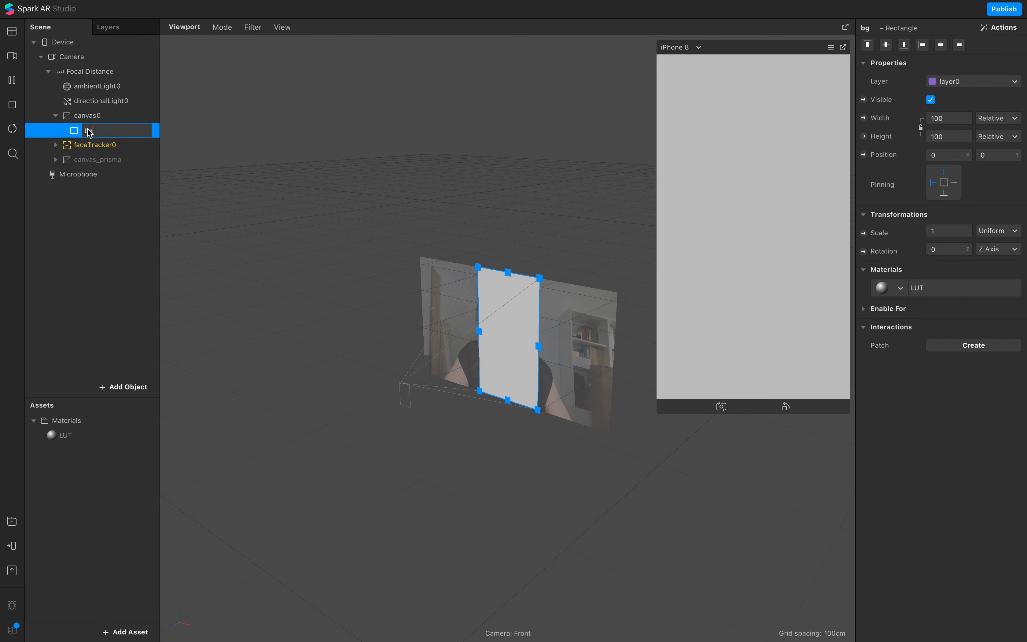
pyautogui.write('LUT')
pyautogui.press('Return')
# Step: Add a texture extraction to the Camera
pyautogui.click(70, 48)
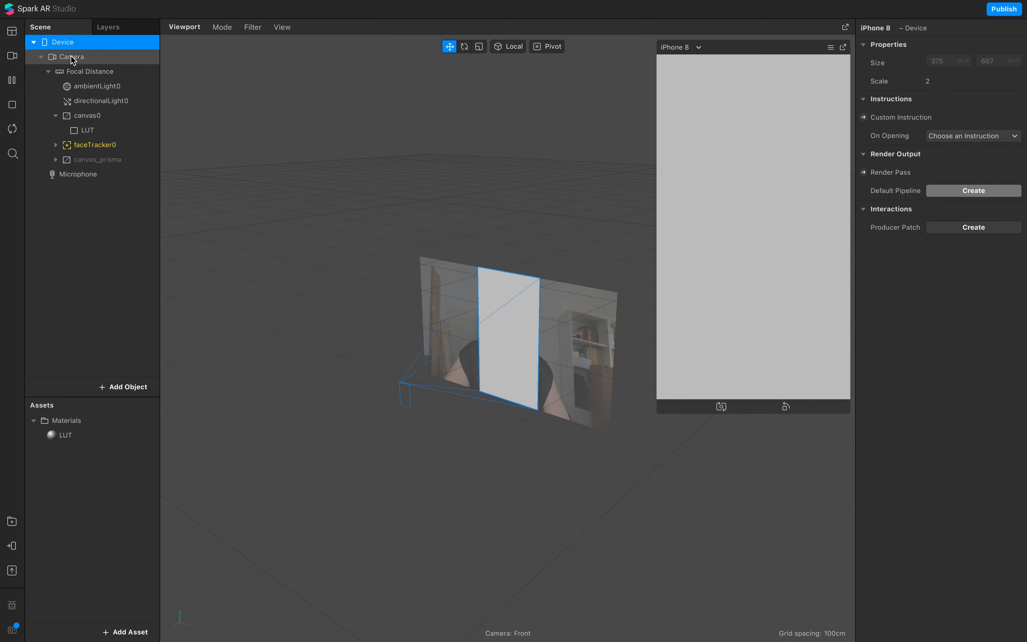
pyautogui.click(73, 57)
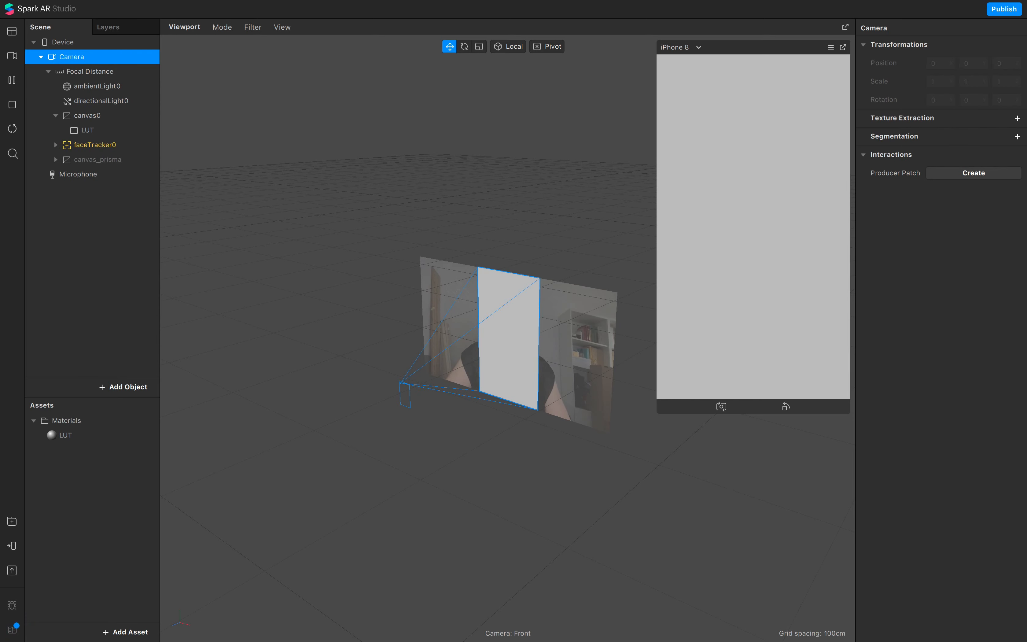
pyautogui.click(1016, 118)
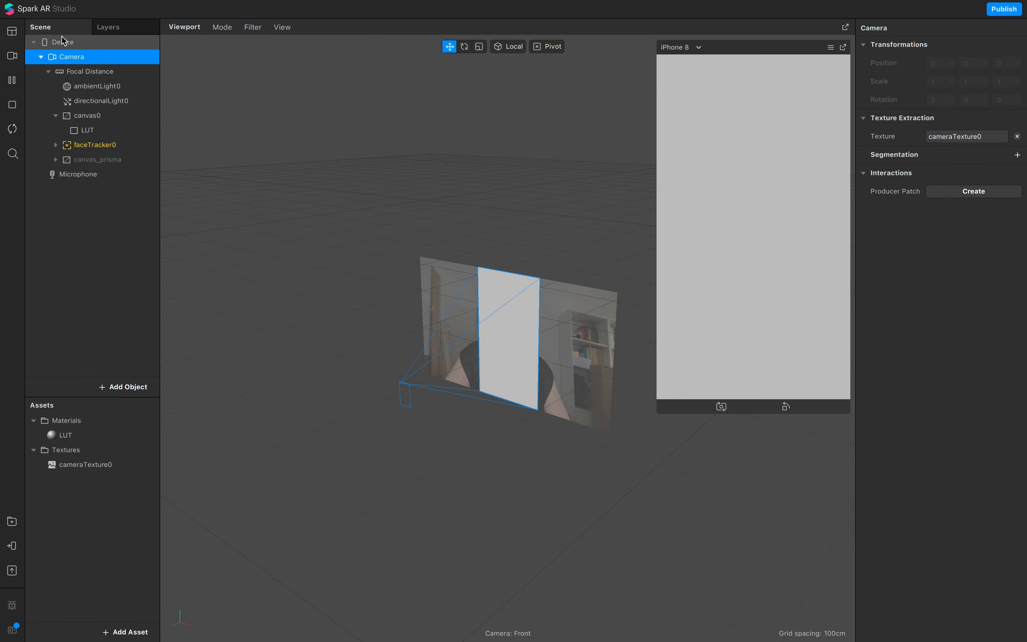
# Step: Set the LUT material's shader type to Flat
pyautogui.click(105, 429)
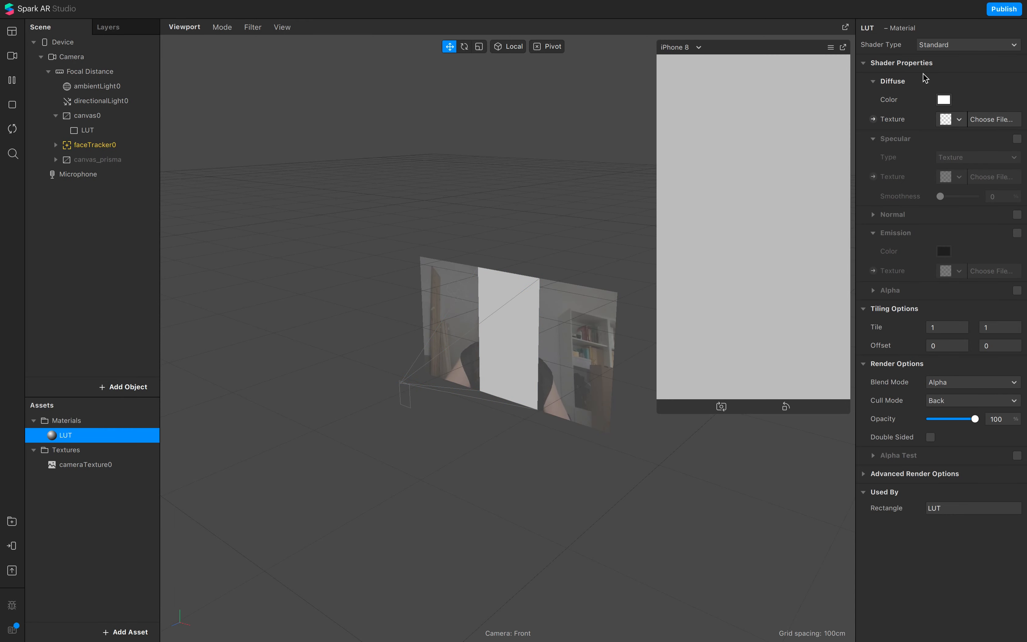
pyautogui.click(935, 44)
pyautogui.click(941, 42)
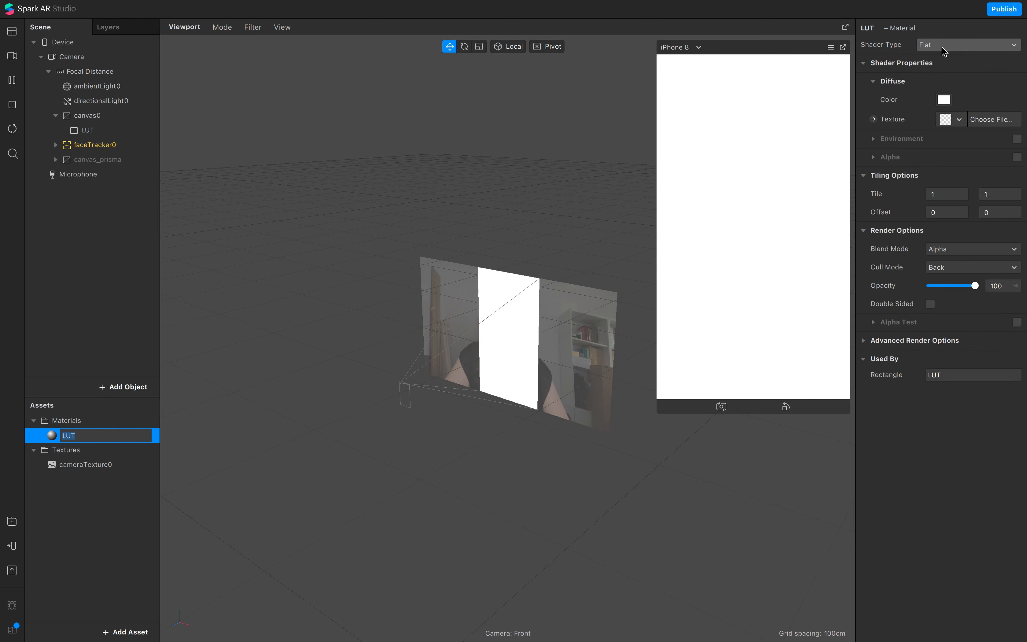
pyautogui.click(66, 564)
# Step: Import the free Creamtone color LUT from the AR Library into the project
pyautogui.click(9, 524)
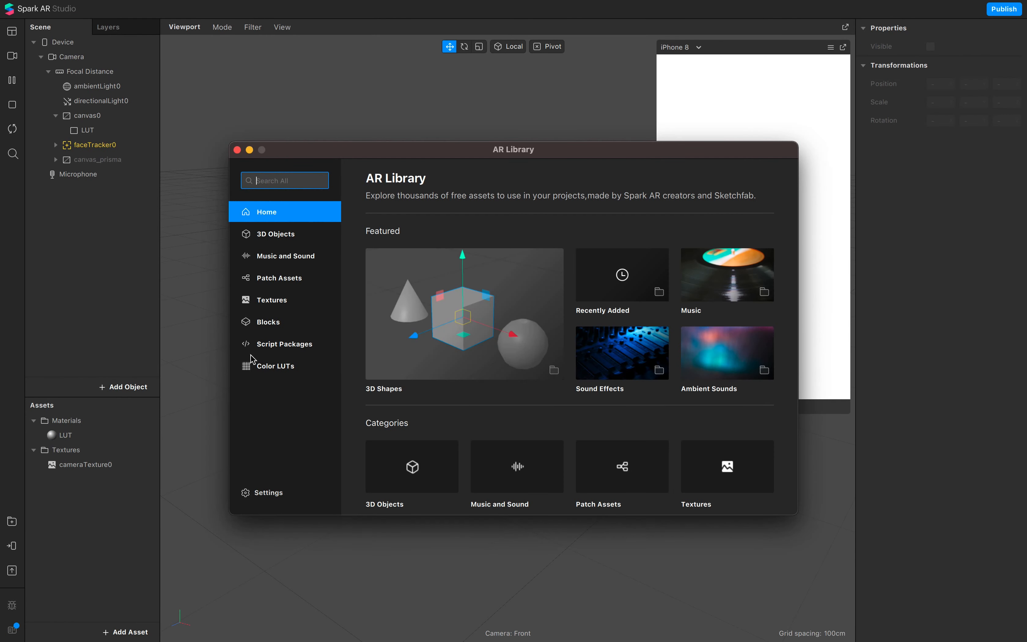
pyautogui.click(272, 369)
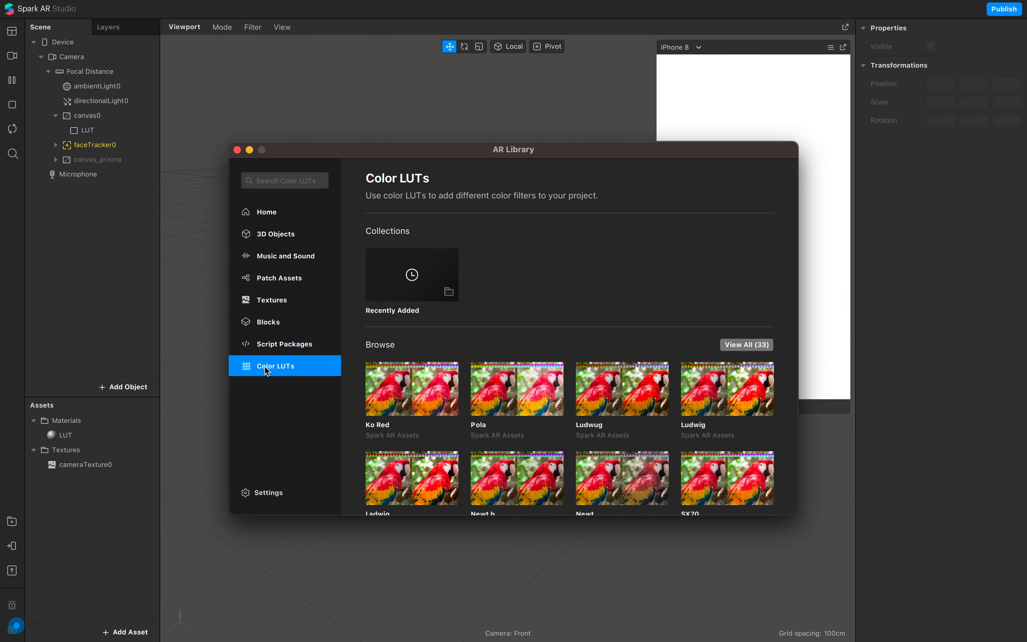
pyautogui.scroll(-3, 527, 421)
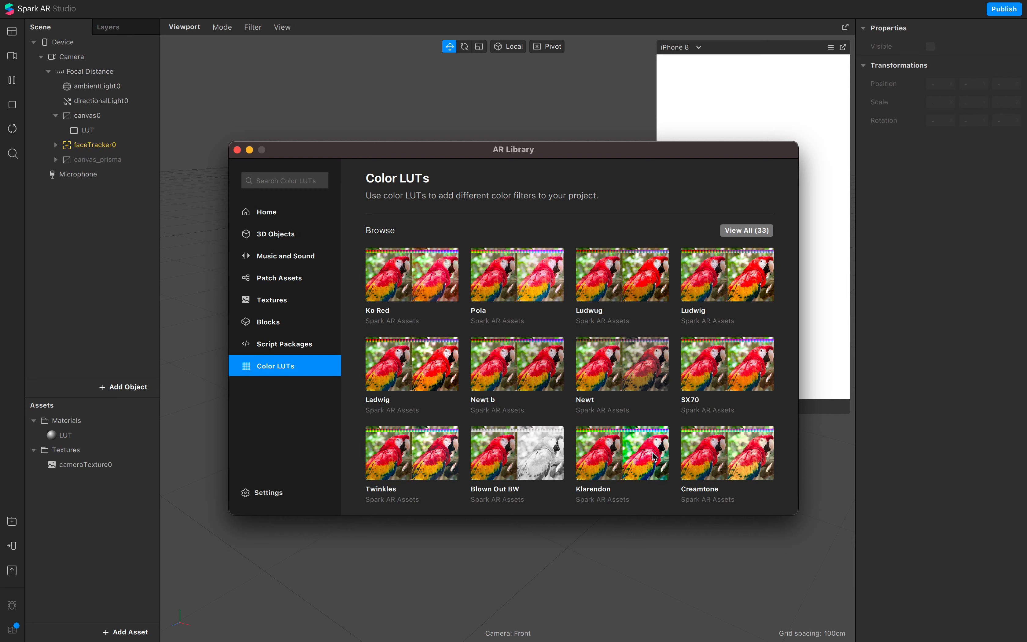
pyautogui.moveTo(672, 154); pyautogui.dragTo(594, 139)
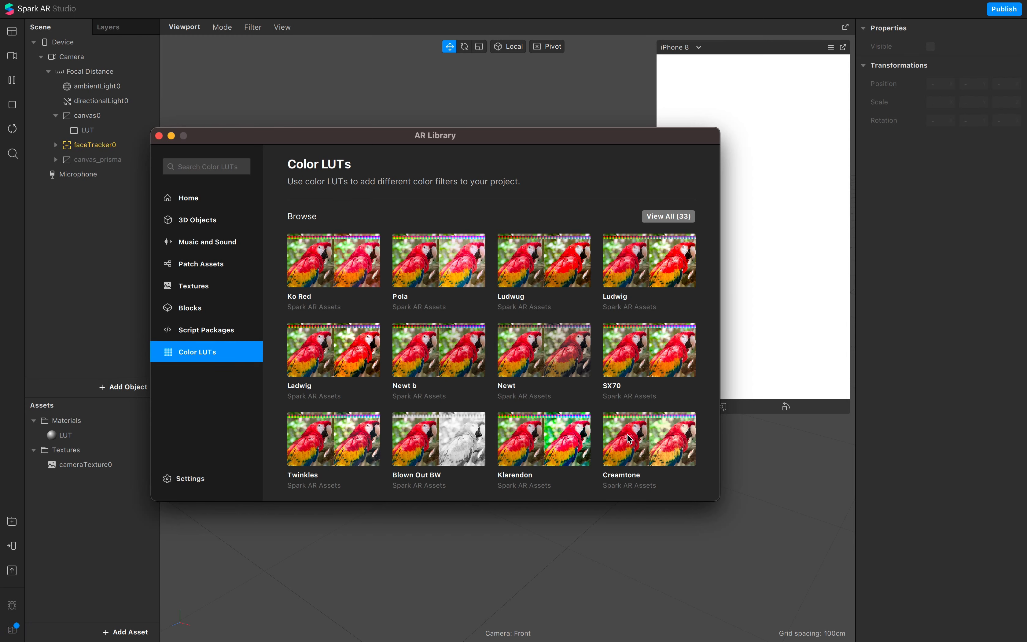
pyautogui.click(634, 443)
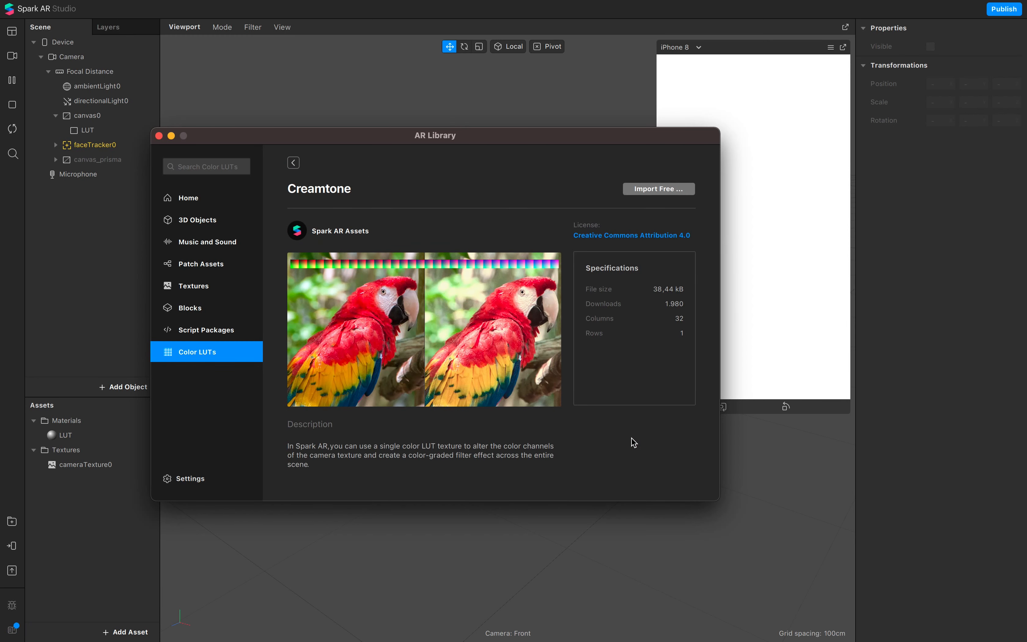
pyautogui.click(642, 190)
pyautogui.click(624, 217)
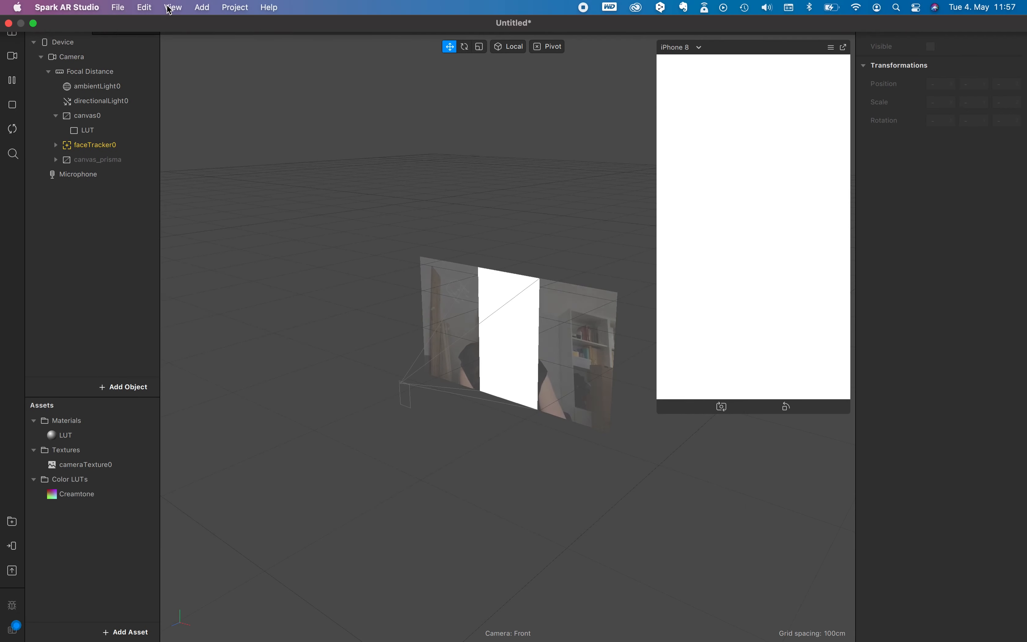
# Step: Show an enlarged Patch Editor, add the Creamtone color LUT to it, and arrange its patch and the colorLUTShader patch
pyautogui.click(172, 7)
pyautogui.moveTo(143, 9)
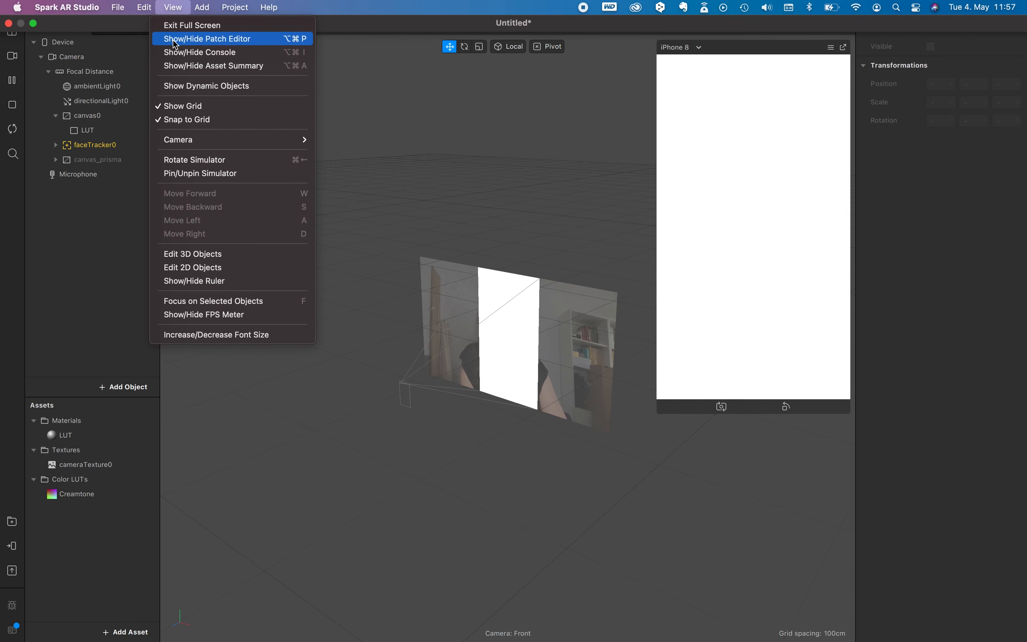
pyautogui.click(224, 43)
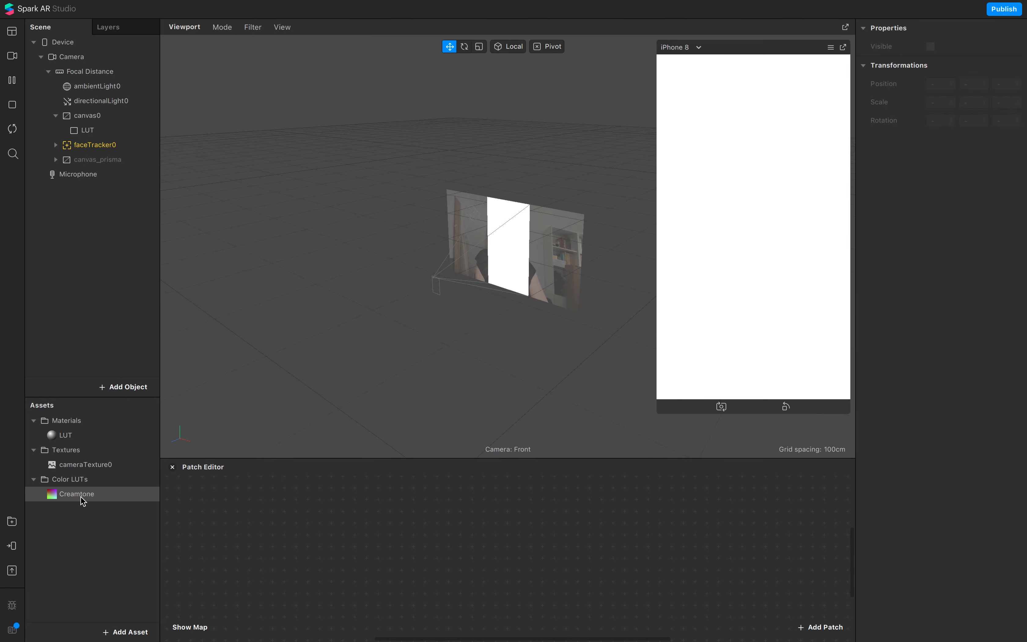
pyautogui.moveTo(83, 499); pyautogui.dragTo(351, 575)
pyautogui.moveTo(449, 459); pyautogui.dragTo(475, 365)
pyautogui.moveTo(397, 494); pyautogui.dragTo(373, 553)
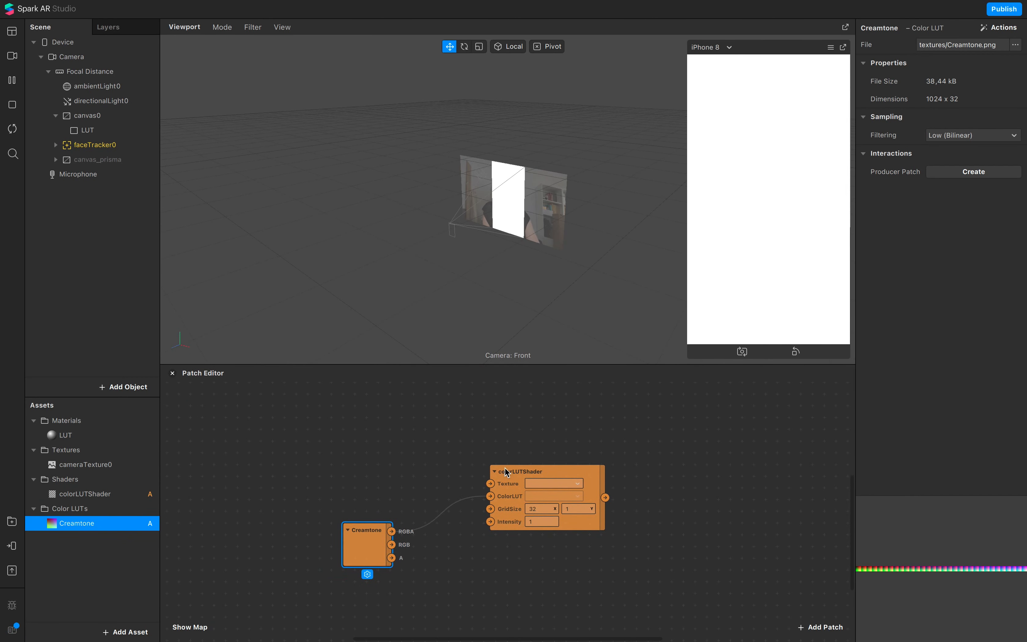
pyautogui.moveTo(525, 480); pyautogui.dragTo(505, 467)
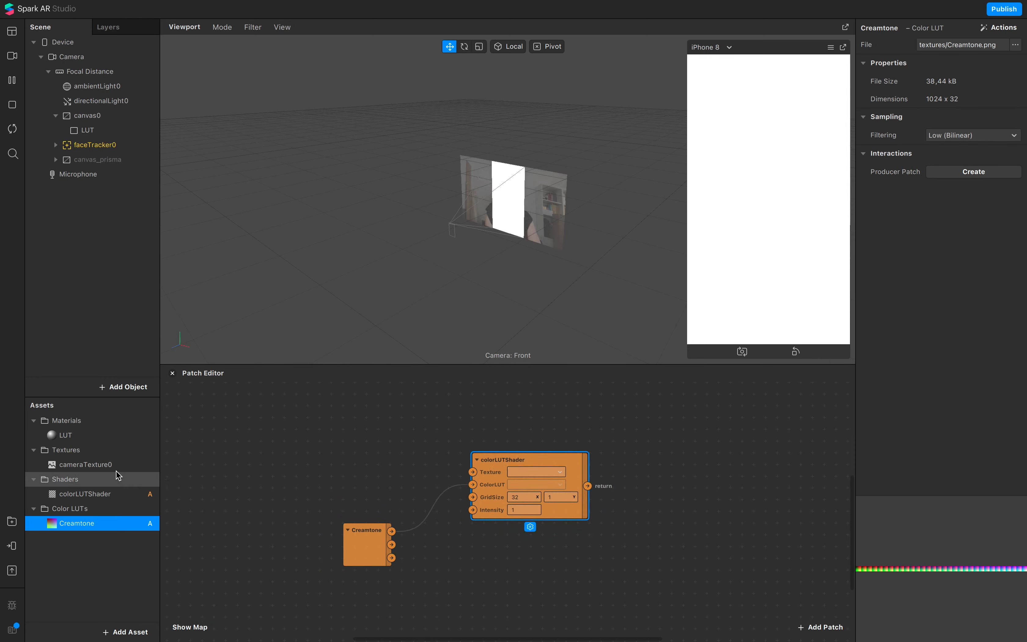
# Step: Add cameraTexture0 to the Patch Editor and connect its RGBA output to the Texture input of colorLUTShader
pyautogui.click(71, 465)
pyautogui.moveTo(70, 465); pyautogui.dragTo(343, 455)
pyautogui.moveTo(375, 437); pyautogui.dragTo(471, 475)
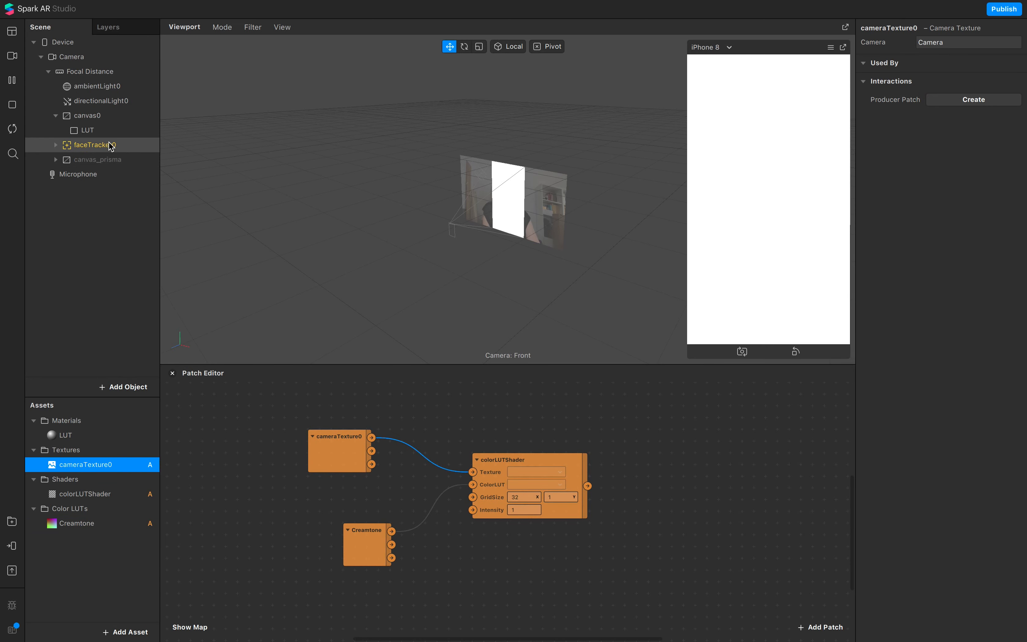
# Step: Create a patch for the LUT material's diffuse texture and connect the colorLUTShader output to it
pyautogui.click(82, 131)
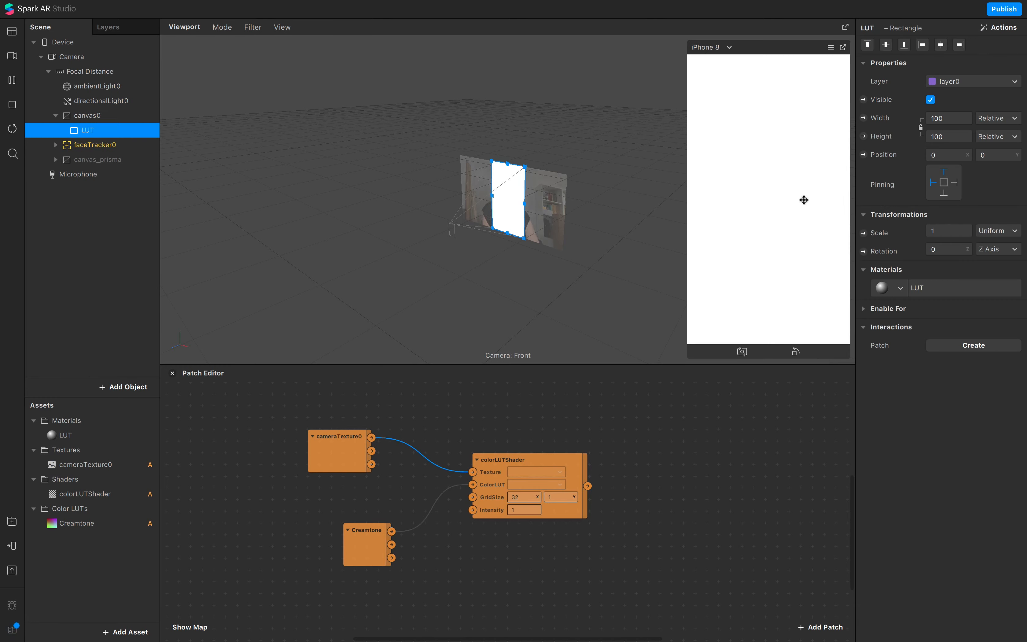
pyautogui.click(951, 292)
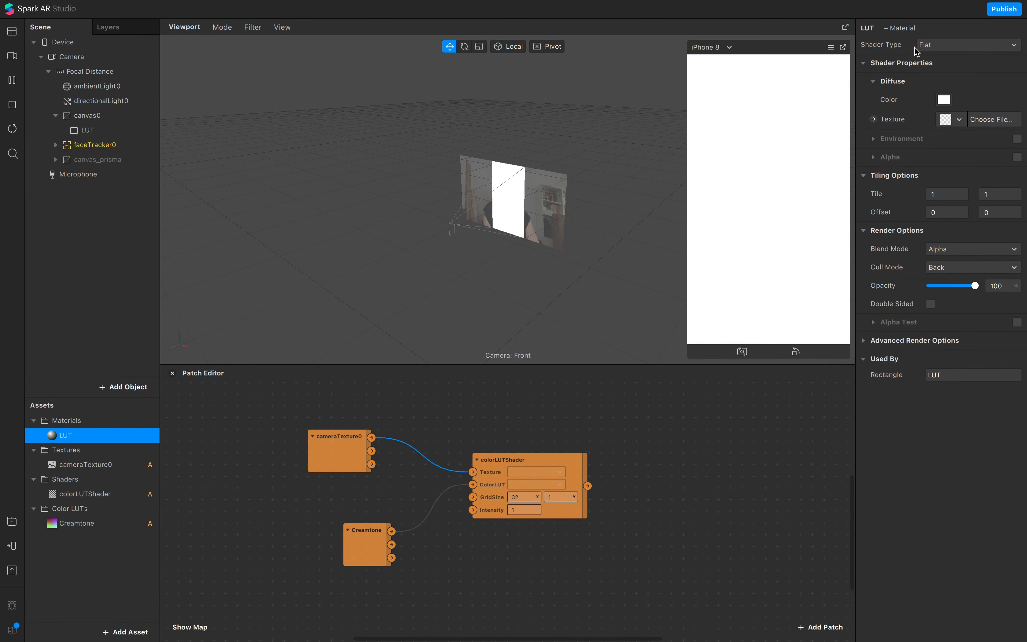
pyautogui.click(873, 119)
pyautogui.moveTo(529, 516); pyautogui.dragTo(614, 480)
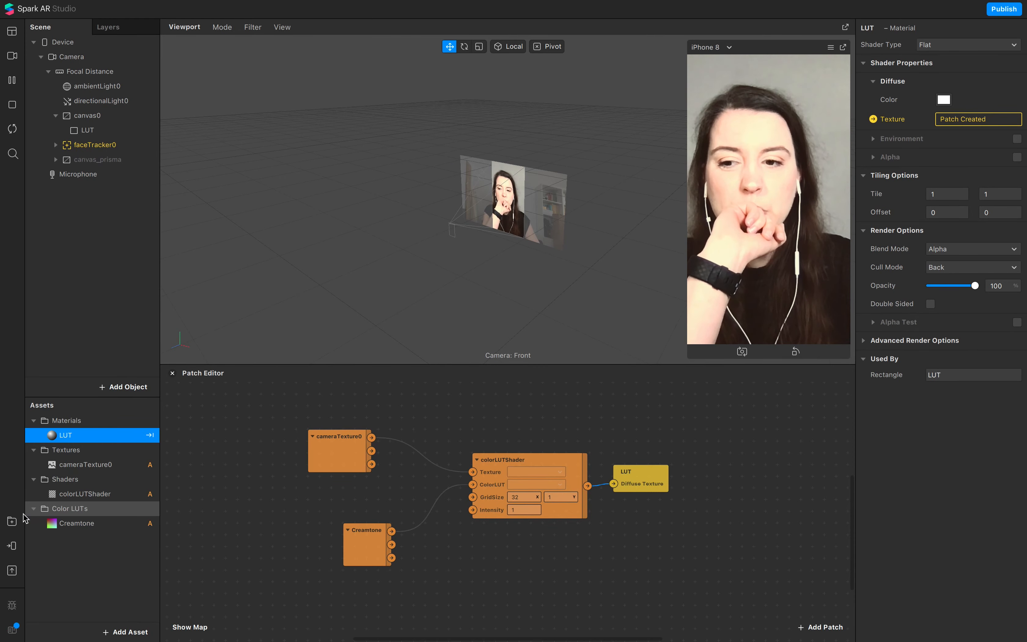
# Step: Import the free Ko Red color LUT from the AR Library
pyautogui.click(12, 521)
pyautogui.click(297, 367)
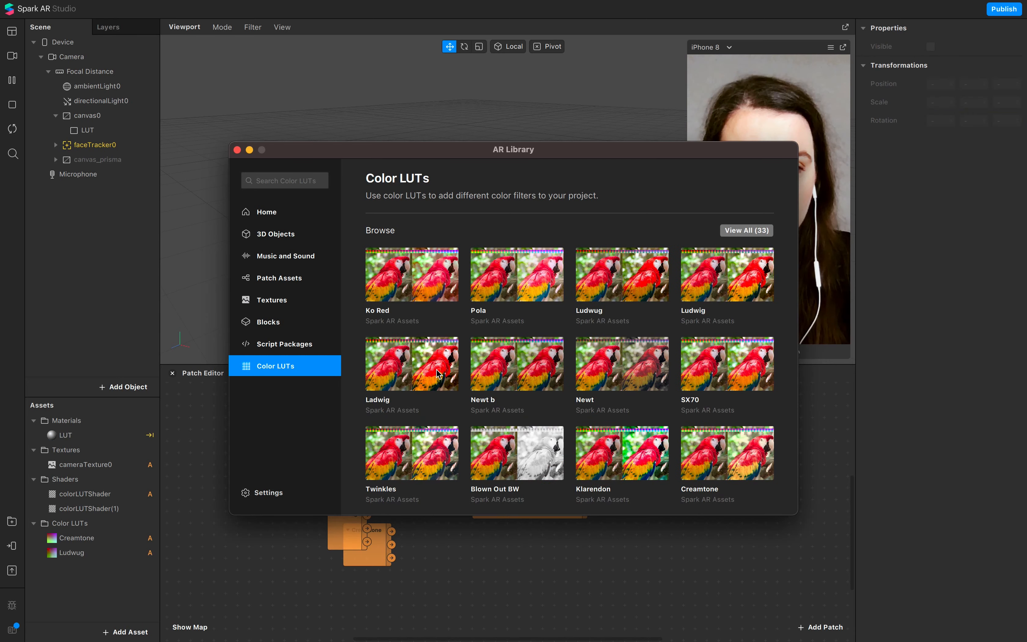
pyautogui.click(446, 269)
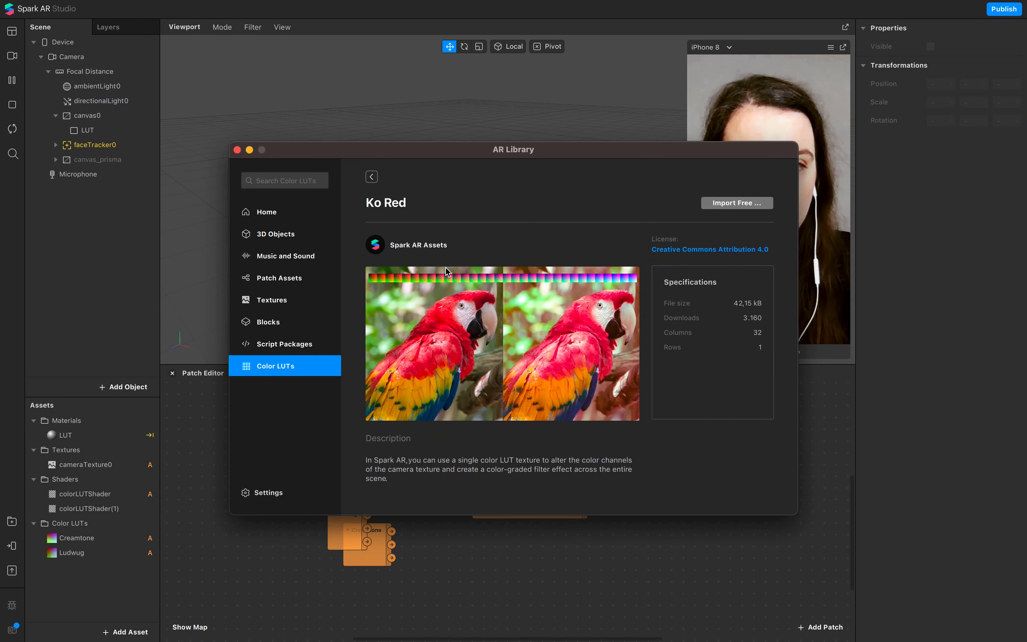
pyautogui.moveTo(642, 159); pyautogui.dragTo(512, 185)
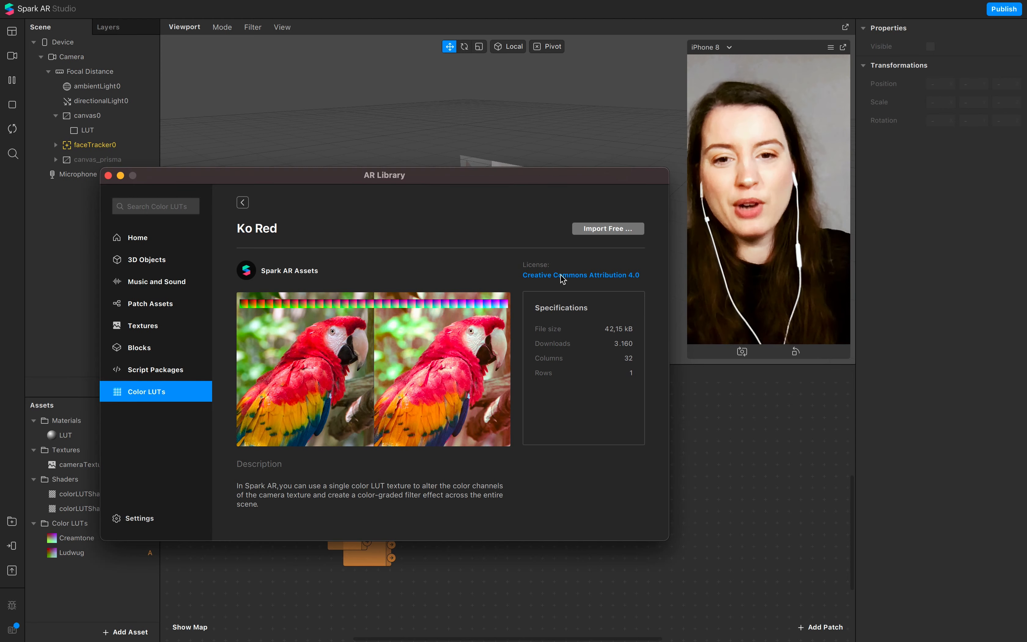
pyautogui.click(608, 229)
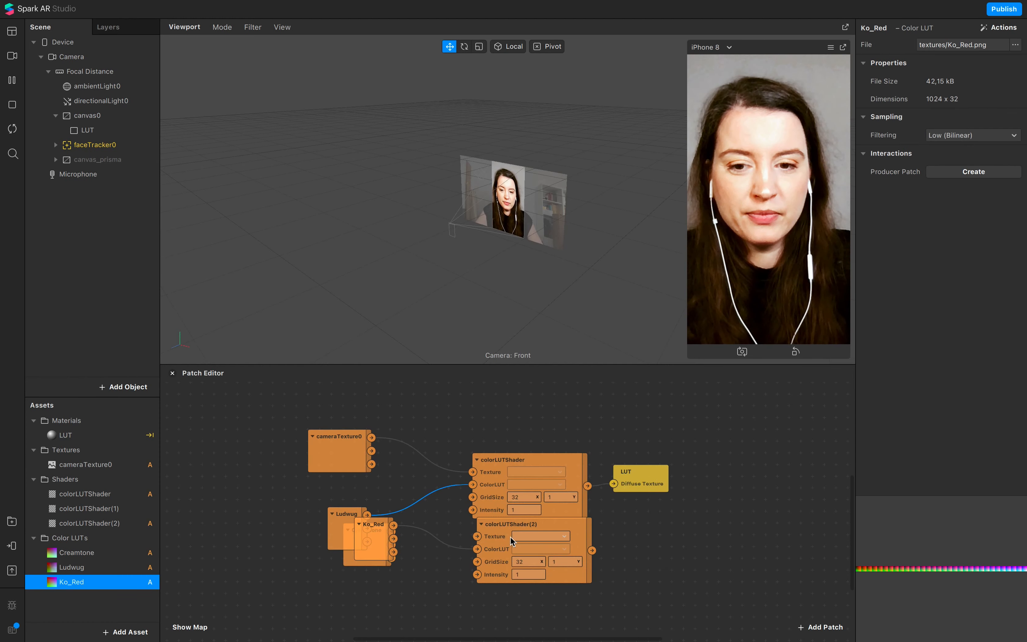
# Step: Delete the extra colorLUTShader(2) patch and connect Ko_Red's RGBA output to the ColorLUT input of the original colorLUTShader
pyautogui.click(519, 535)
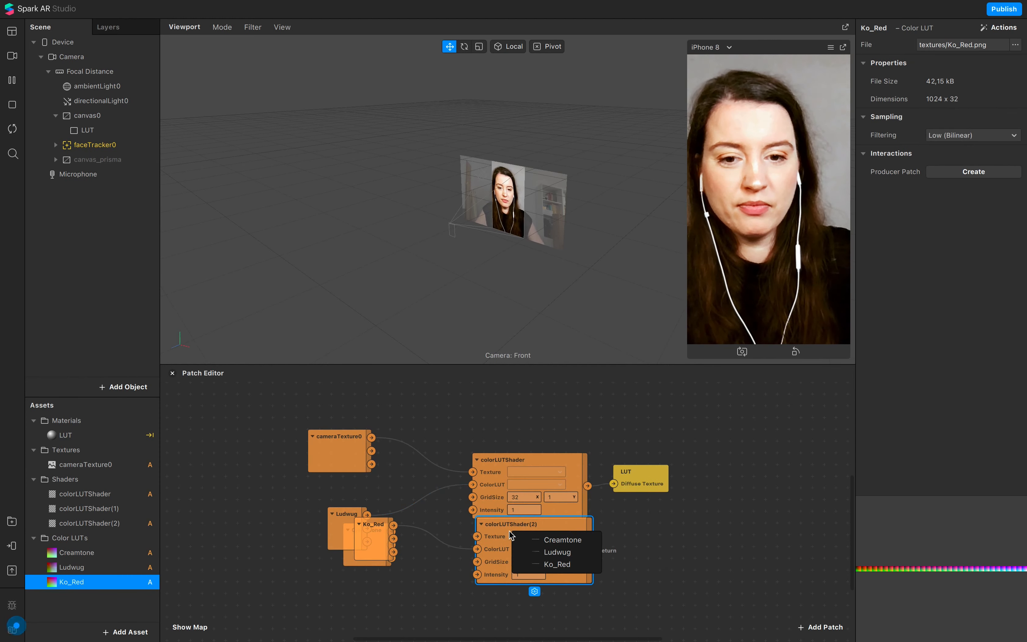
pyautogui.click(517, 520)
pyautogui.press('Delete')
pyautogui.moveTo(394, 525); pyautogui.dragTo(473, 487)
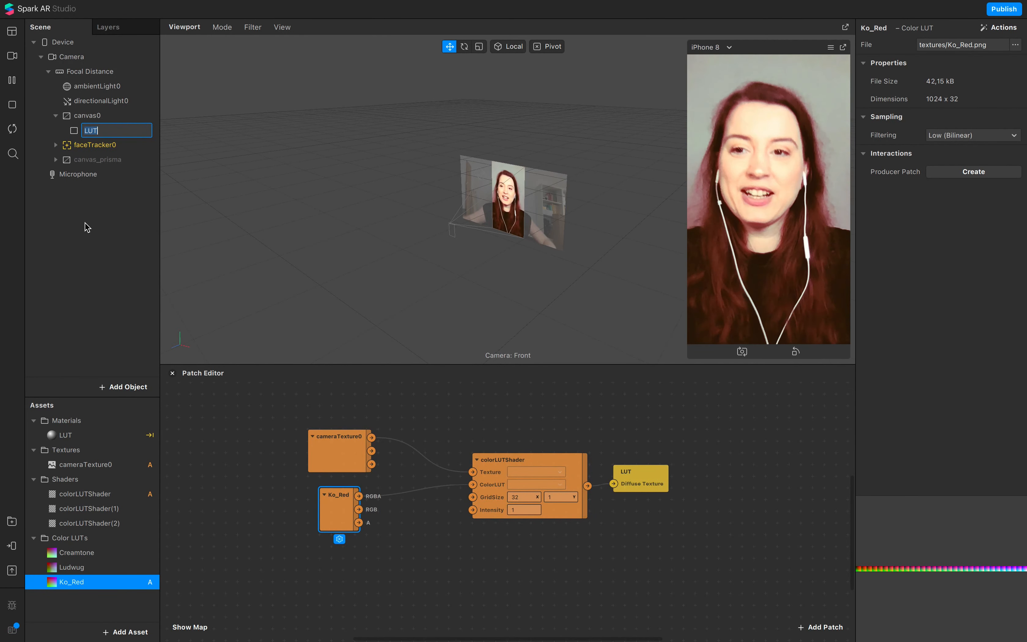
# Step: Expand faceTracker0 in the scene and make it visible
pyautogui.click(55, 146)
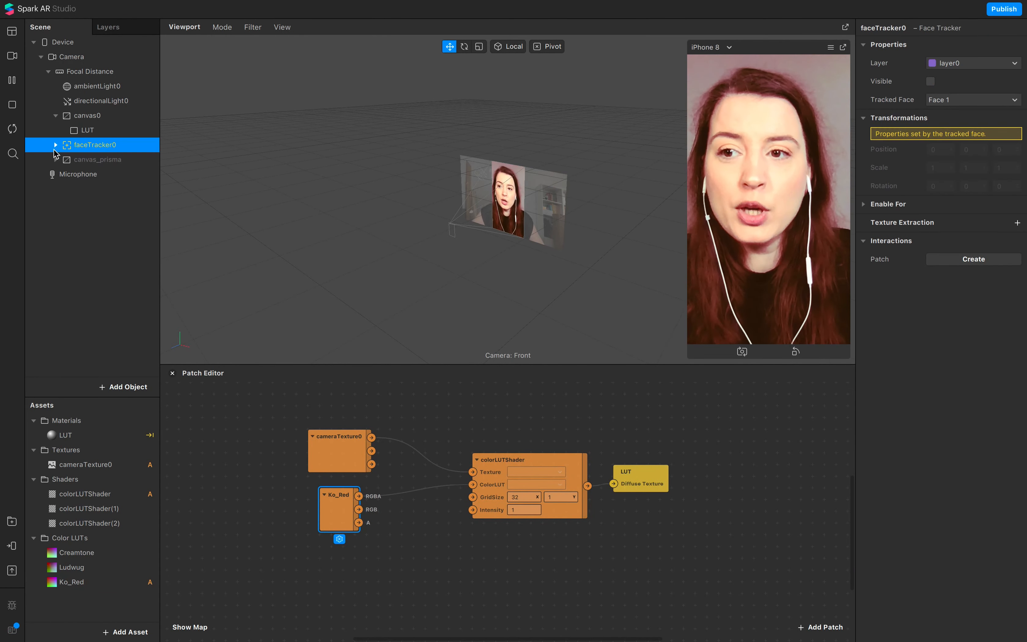
pyautogui.click(85, 245)
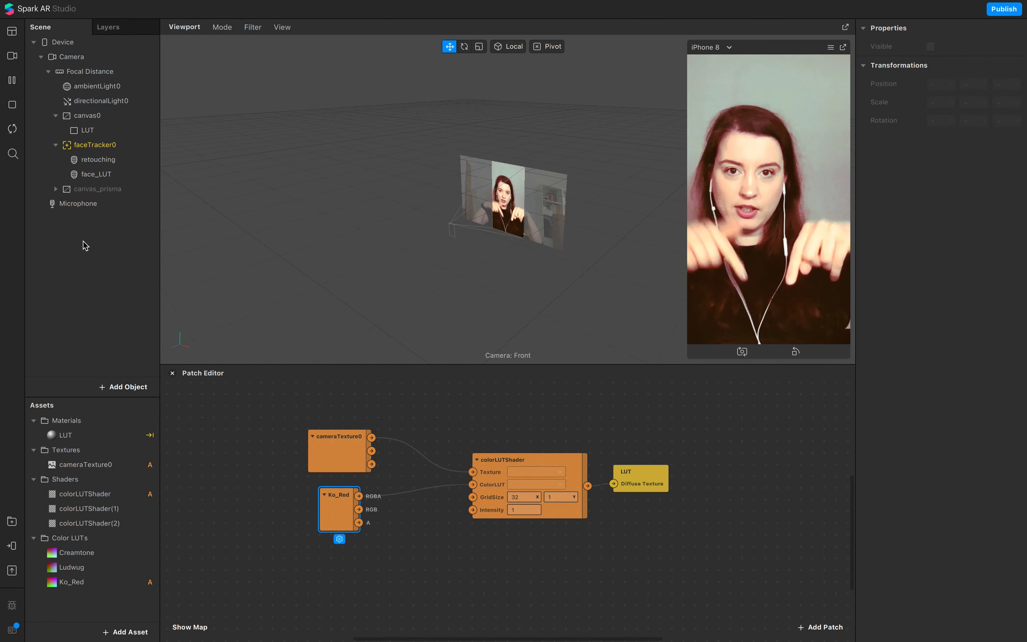
pyautogui.click(92, 160)
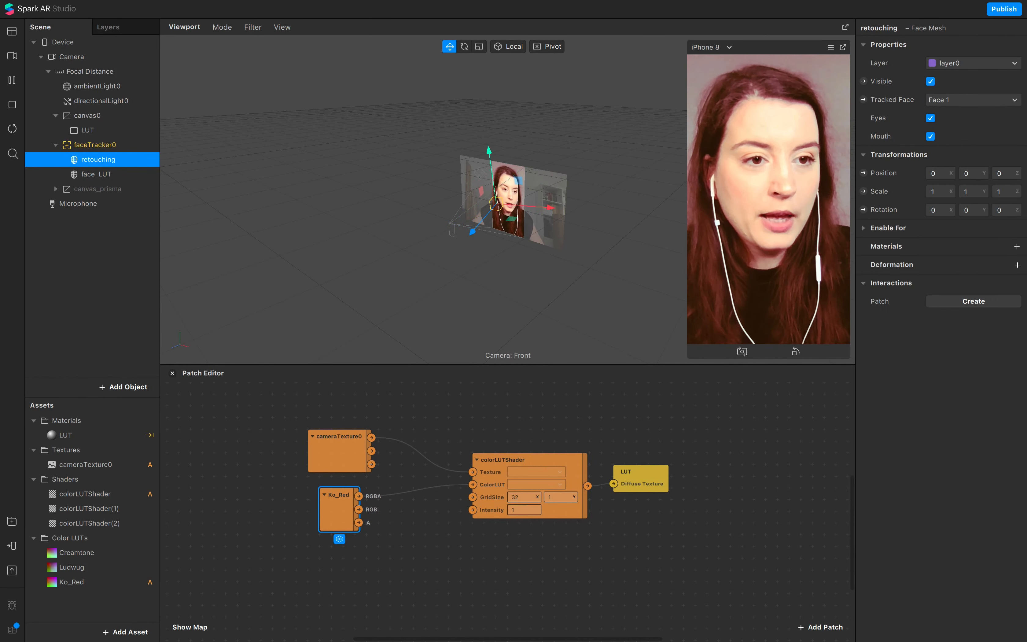
pyautogui.click(1016, 246)
pyautogui.click(112, 145)
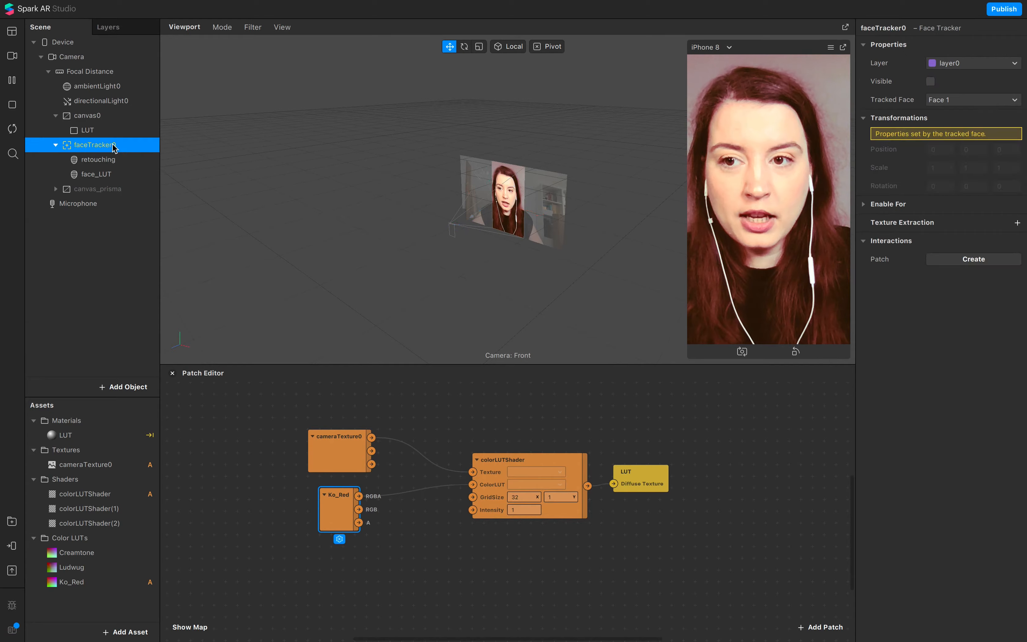
pyautogui.click(930, 81)
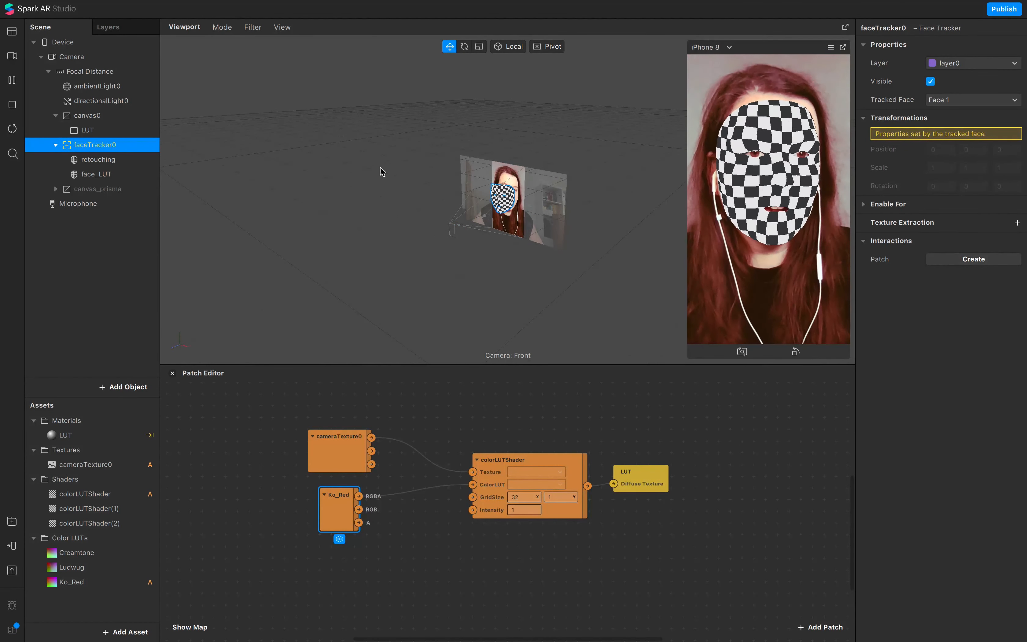
# Step: Create a material named retouching for the retouching face mesh and set its shader type to Retouching
pyautogui.click(143, 159)
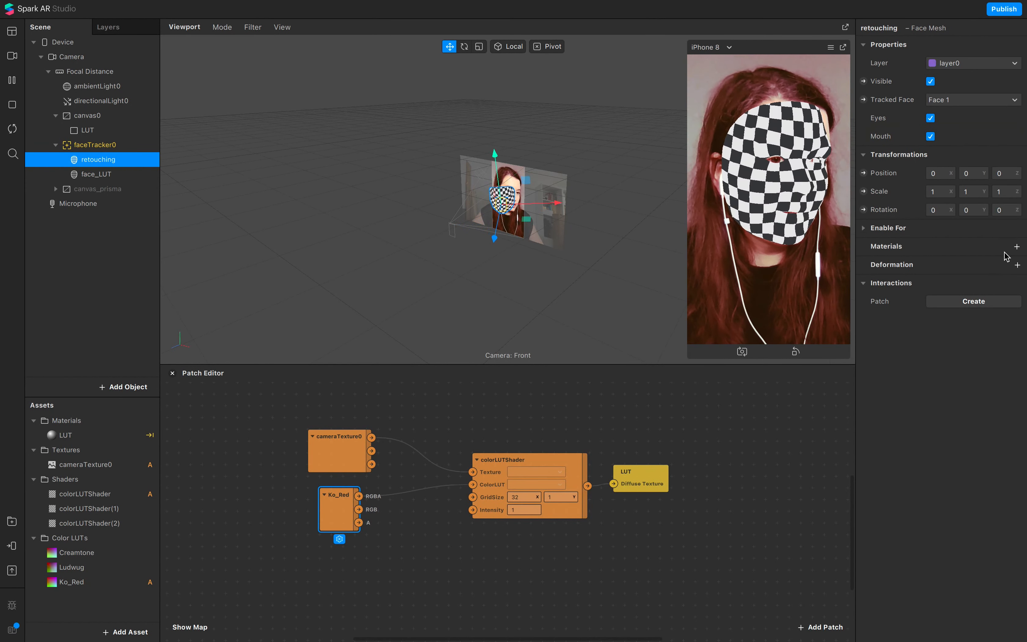
pyautogui.click(1016, 246)
pyautogui.click(975, 284)
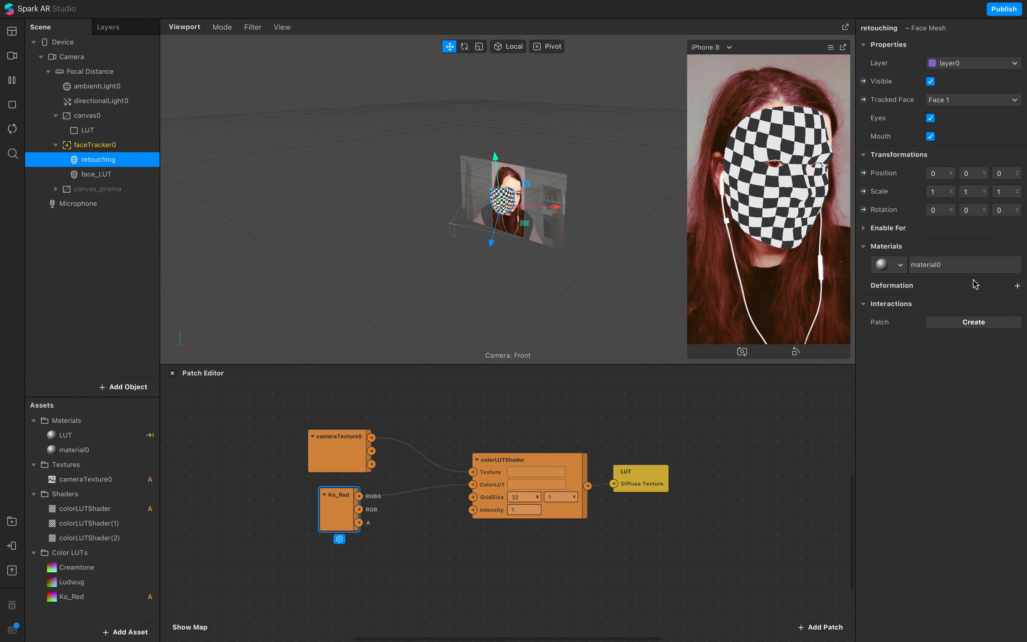
pyautogui.click(949, 268)
pyautogui.doubleClick(877, 30)
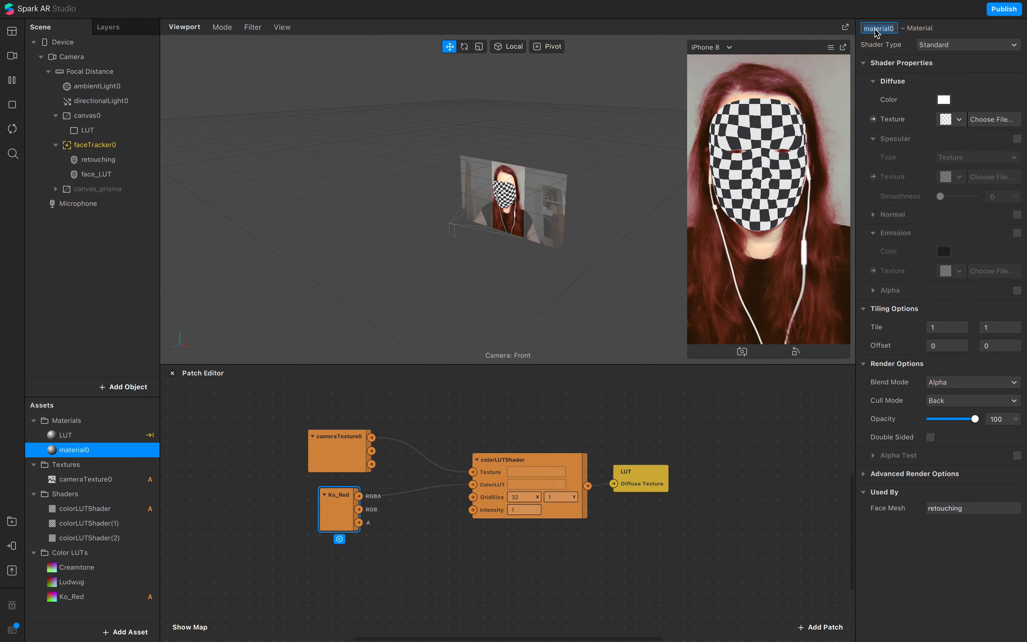
pyautogui.write('retouching')
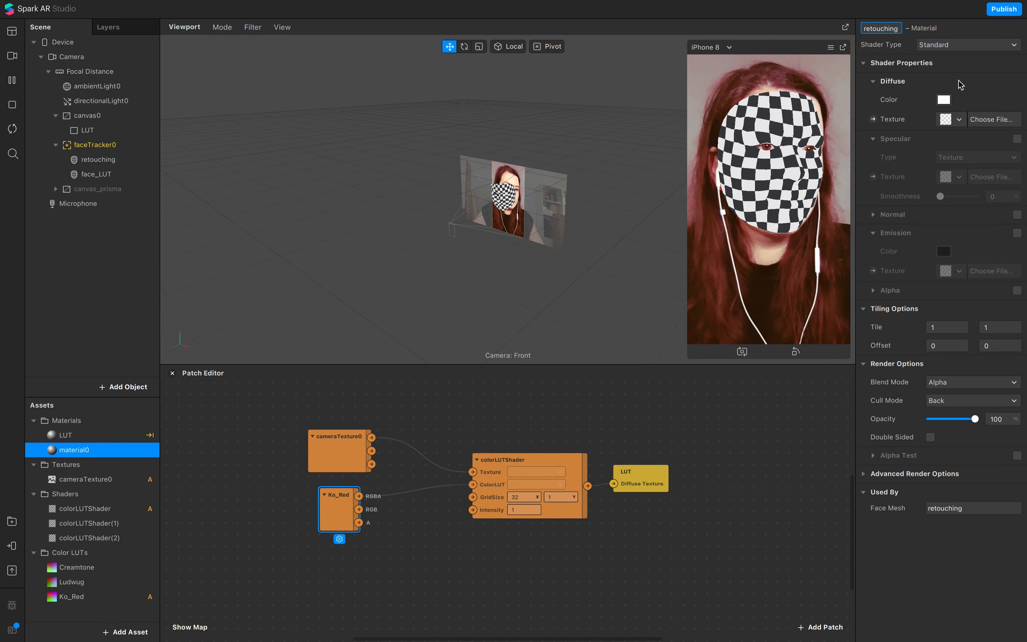
pyautogui.click(963, 45)
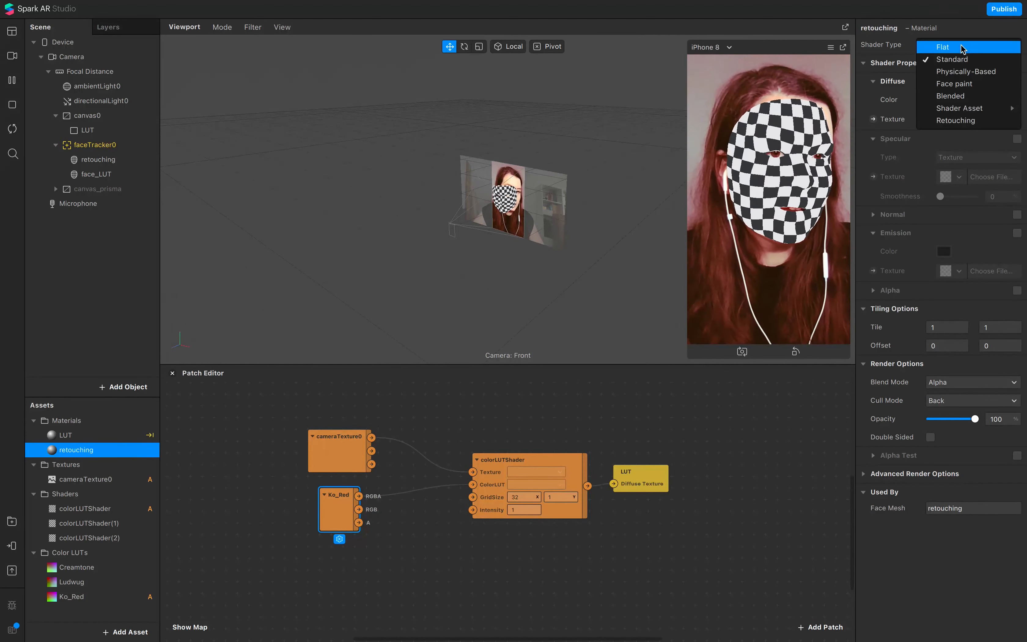
pyautogui.click(964, 122)
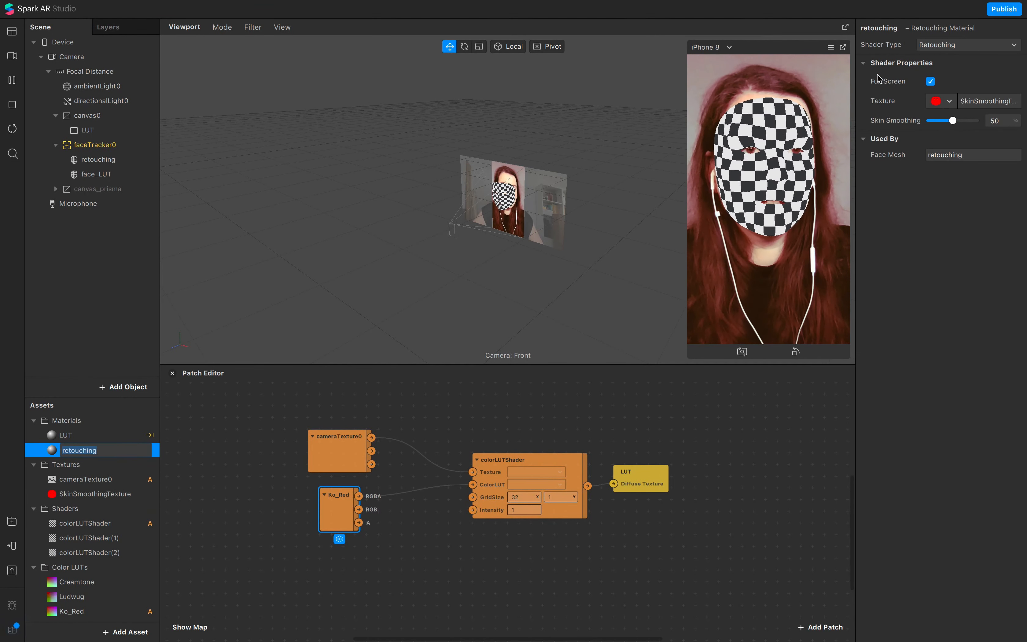
# Step: Temporarily hide the face_LUT mesh to examine the face underneath, and make it visible again
pyautogui.click(97, 174)
pyautogui.click(930, 82)
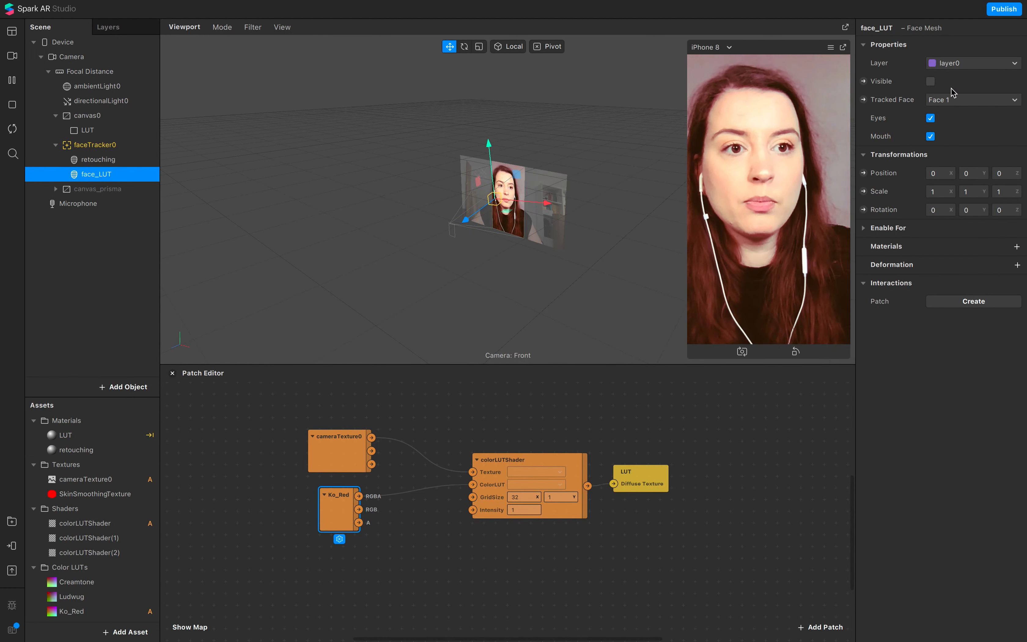
pyautogui.click(930, 81)
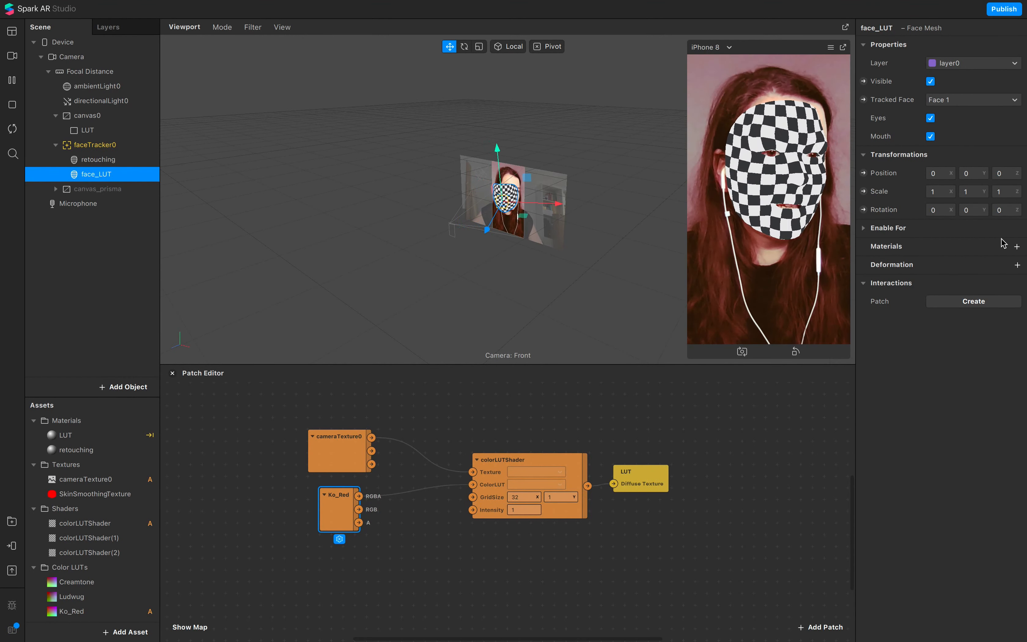
# Step: Create a material named face_LUT for the face_LUT mesh and set its shader type to Flat
pyautogui.click(1017, 246)
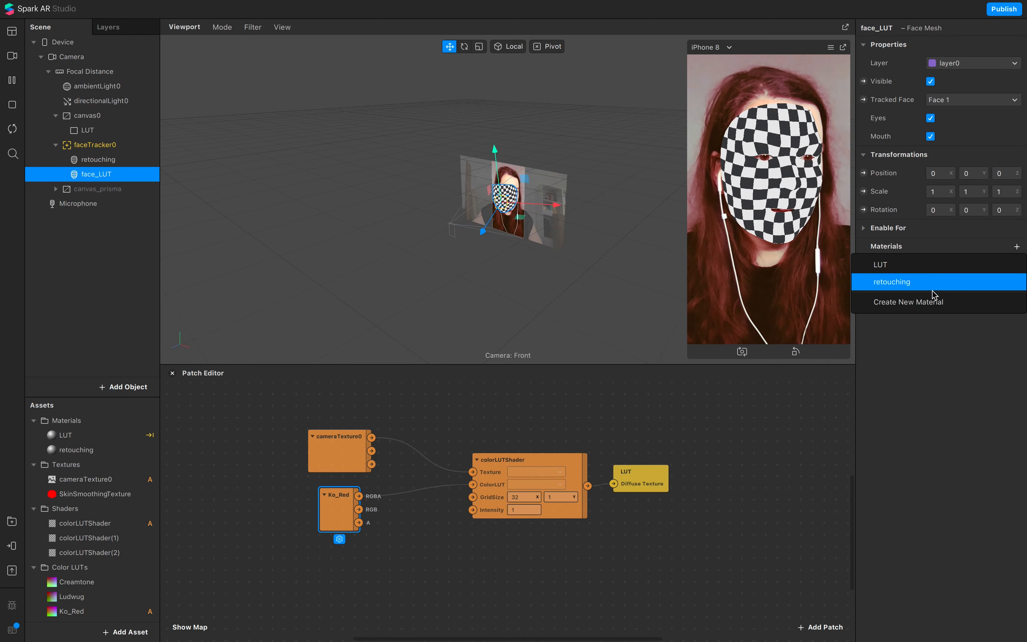
pyautogui.click(929, 301)
pyautogui.click(935, 265)
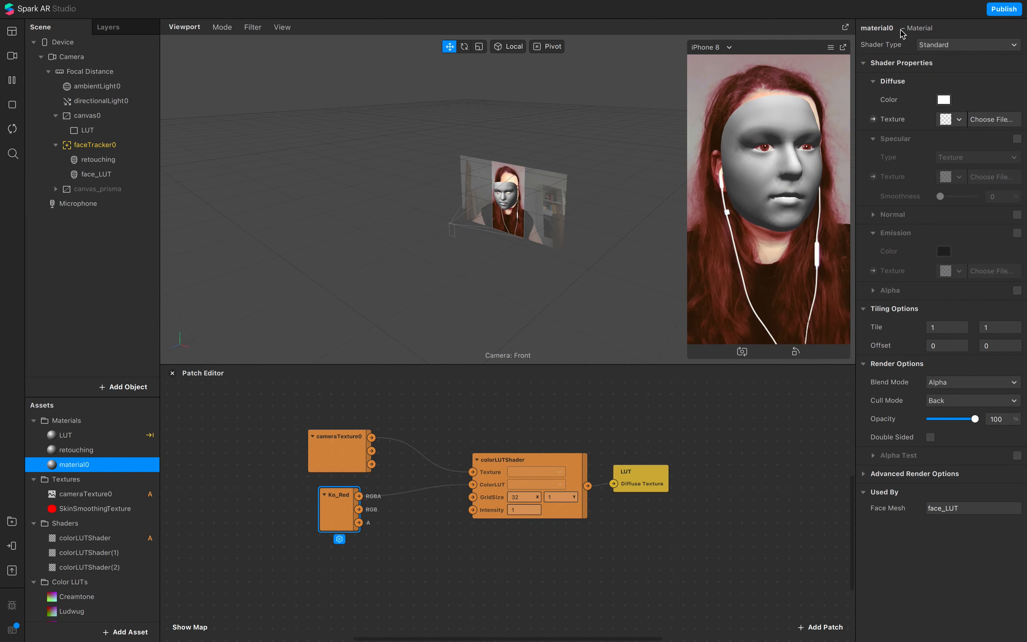
pyautogui.doubleClick(882, 29)
pyautogui.write('face')
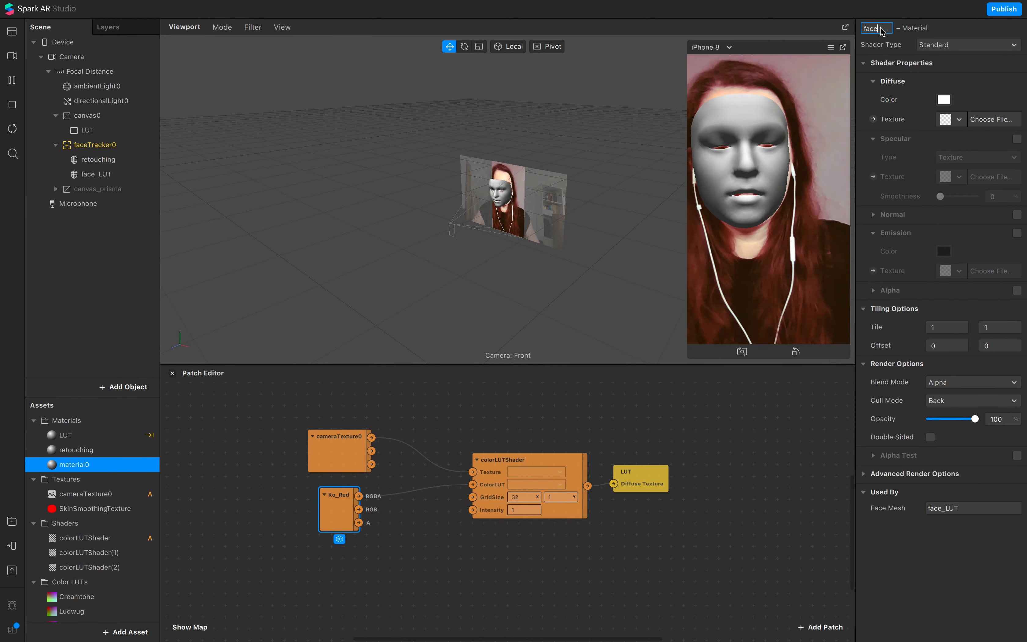
pyautogui.write('_LUZT')
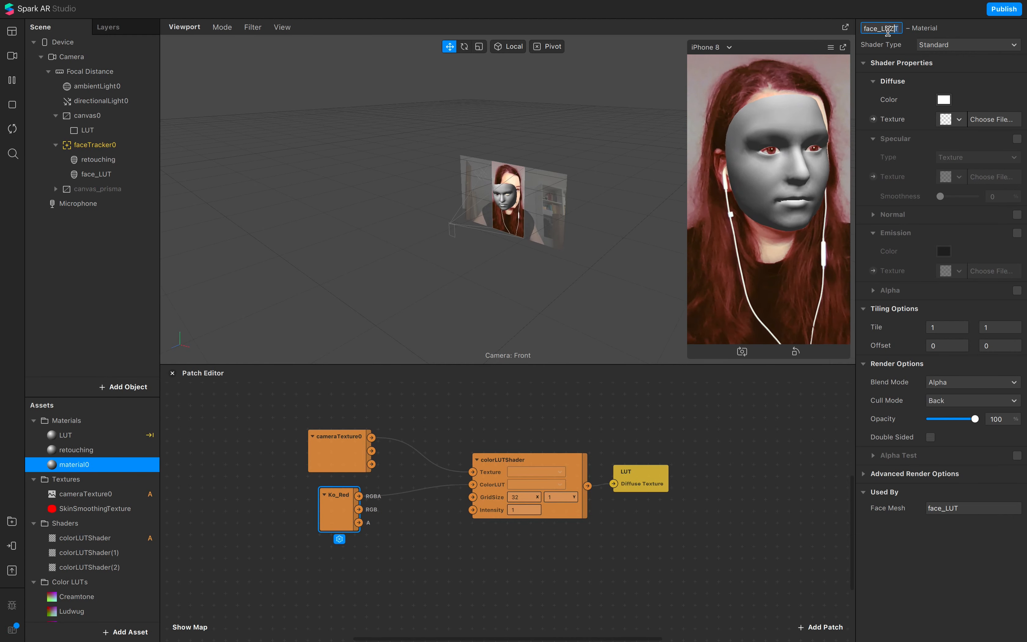
pyautogui.press('BackSpace')
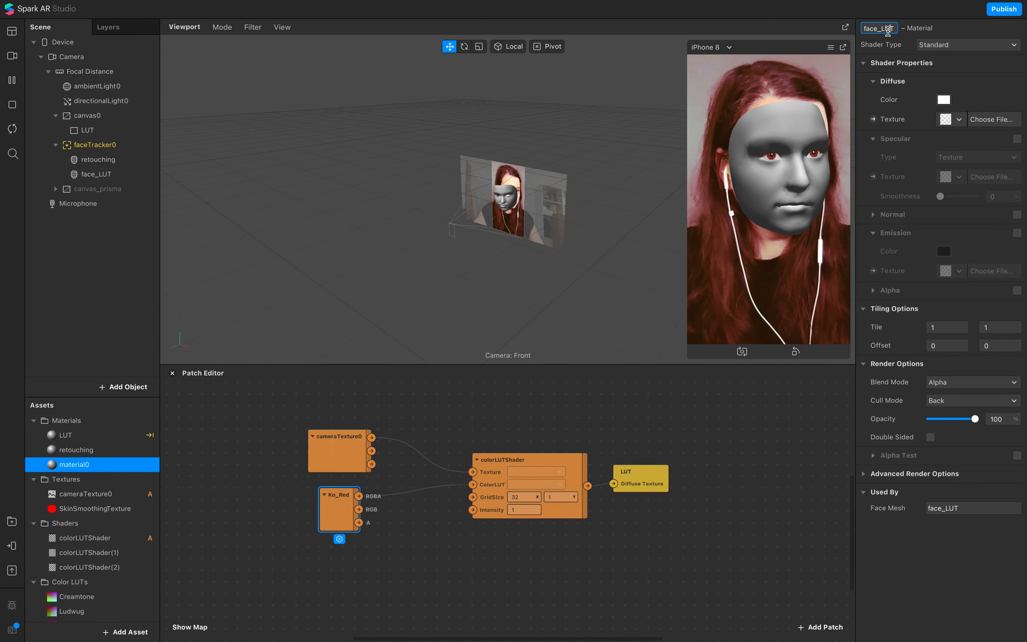
pyautogui.click(973, 45)
pyautogui.click(975, 47)
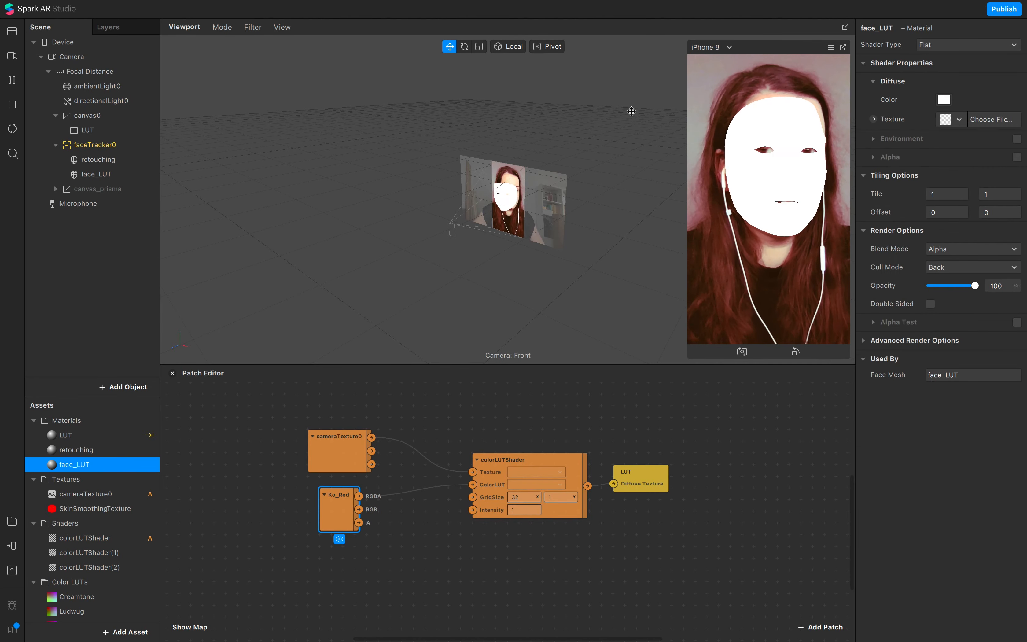
# Step: Turn off Eyes and Mouth for the face_LUT mesh and open its face_LUT material
pyautogui.click(98, 179)
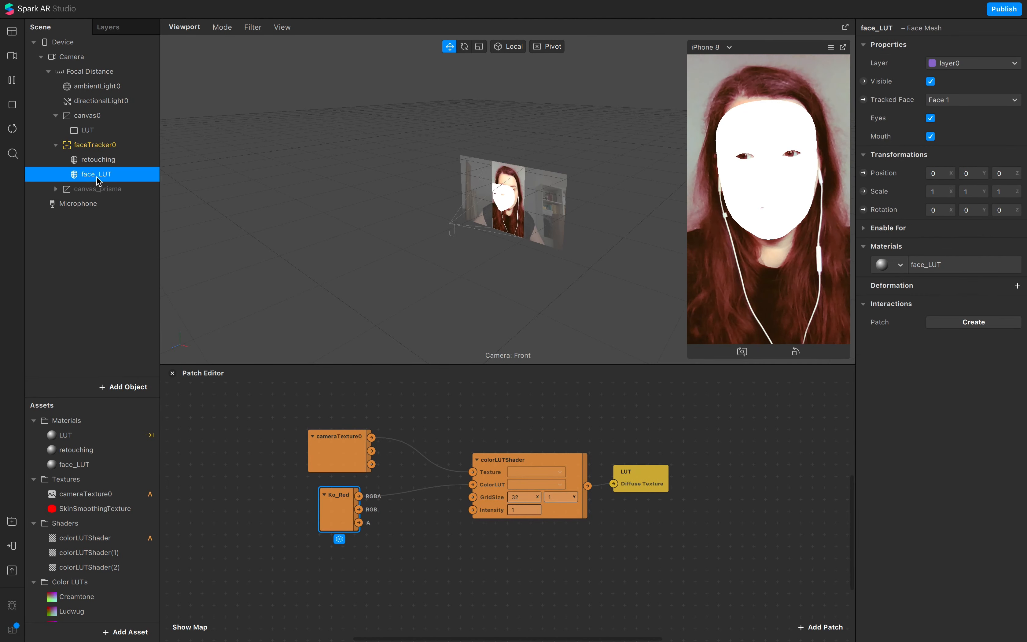
pyautogui.click(930, 118)
pyautogui.click(931, 136)
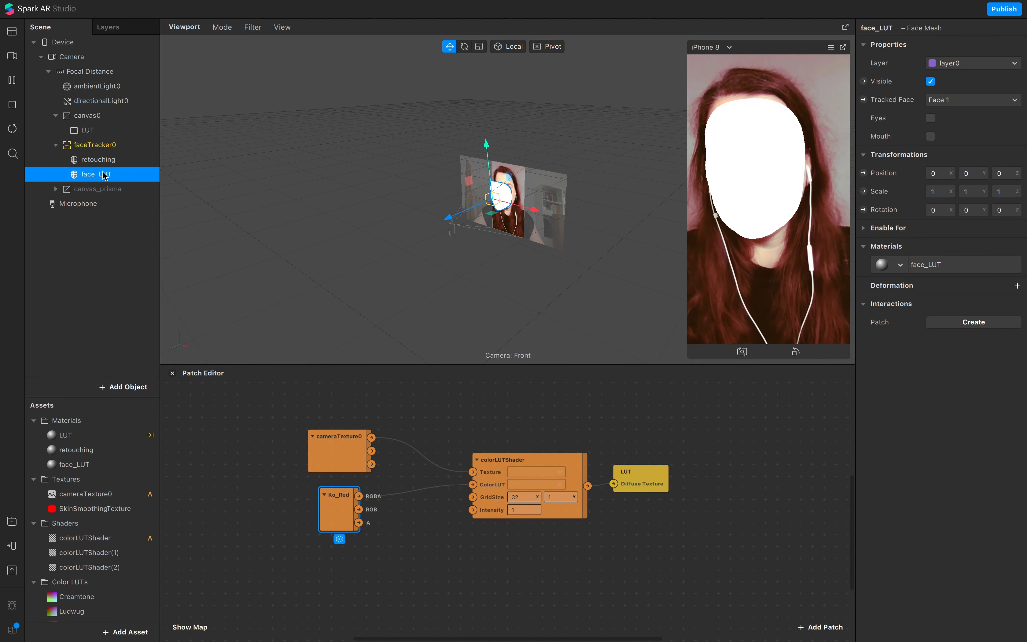
pyautogui.doubleClick(935, 265)
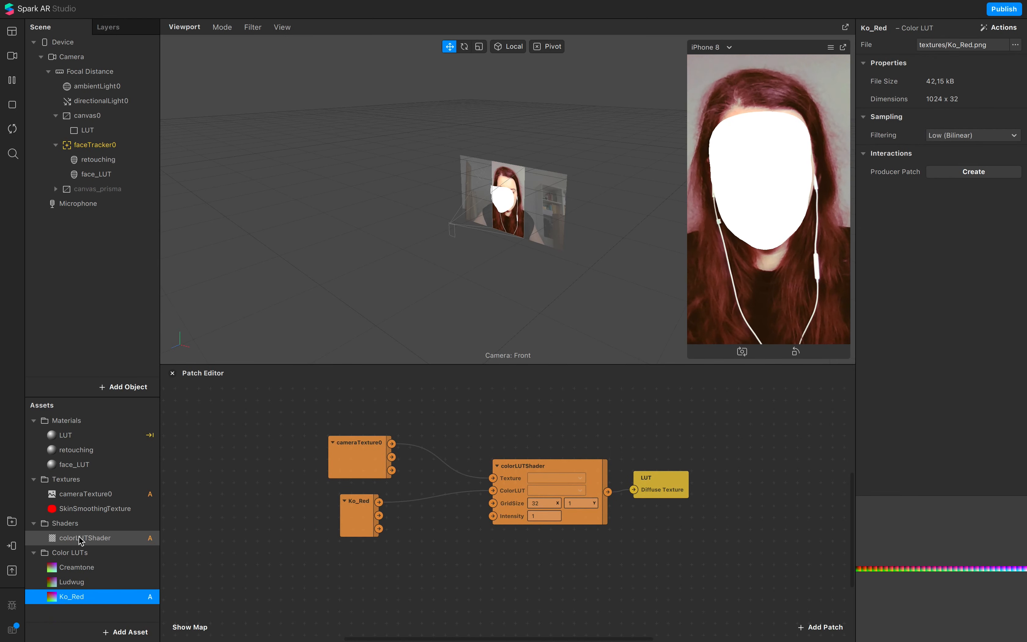
# Step: Add a second colorLUTShader patch with a GridSize of 32 by 1 and connect Ko_Red's first output to its GridSize input
pyautogui.moveTo(81, 539); pyautogui.dragTo(434, 589)
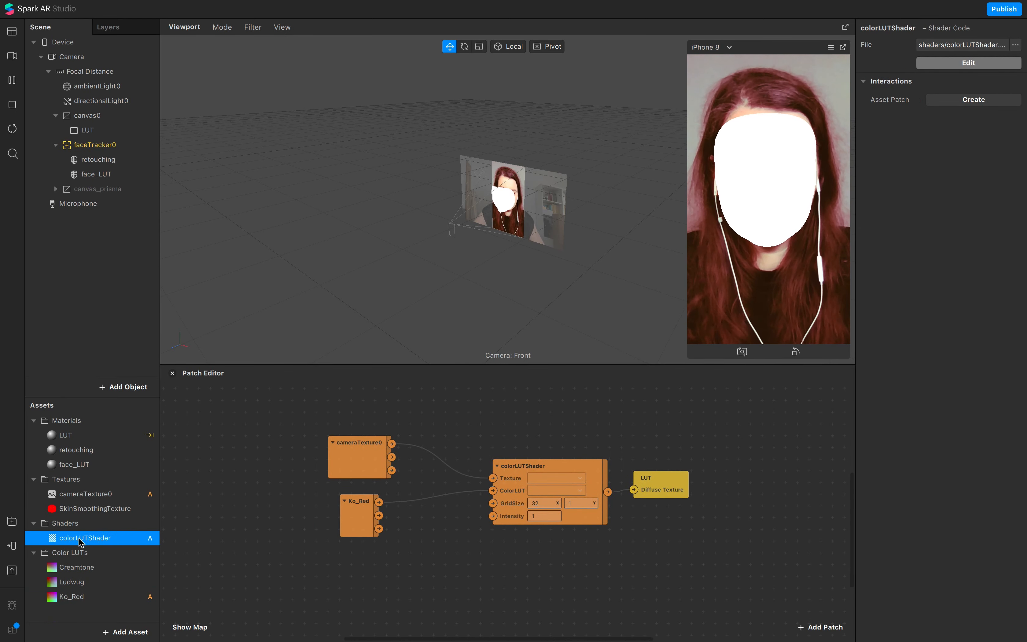
pyautogui.moveTo(81, 543); pyautogui.dragTo(562, 582)
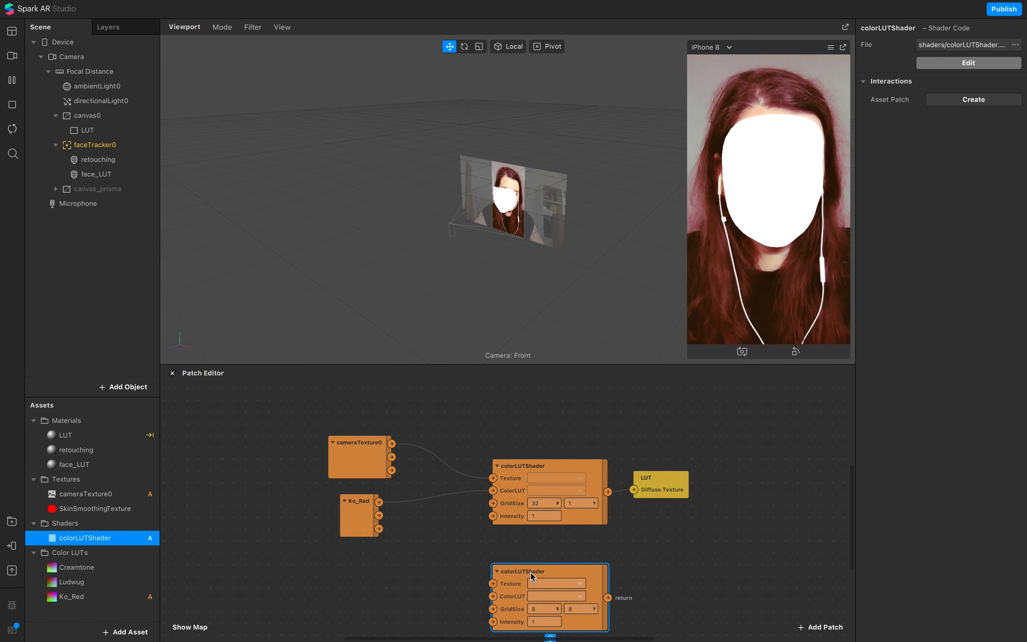
pyautogui.click(529, 544)
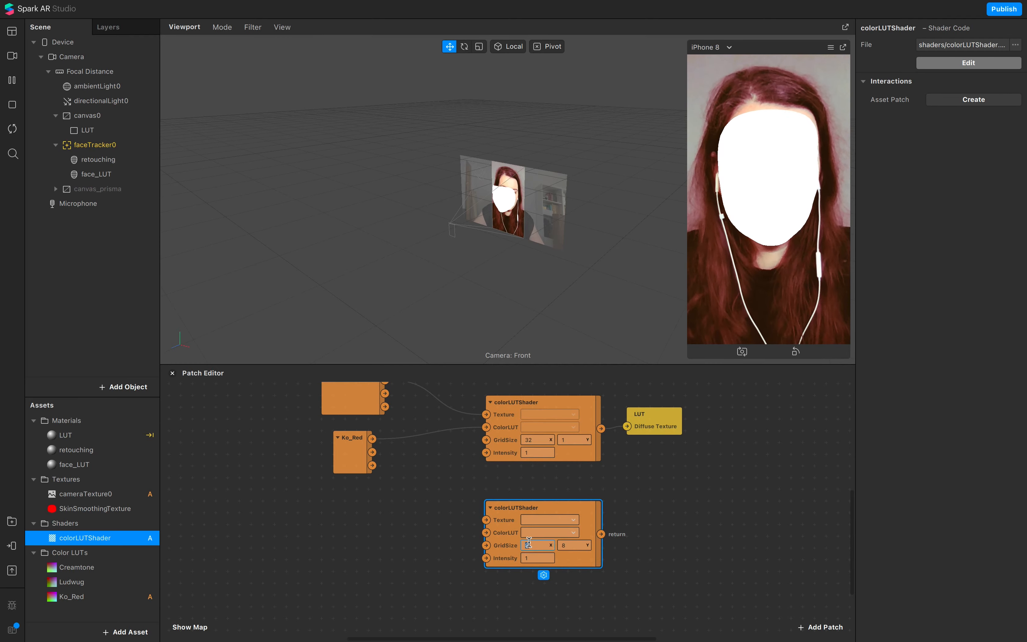
pyautogui.write('32')
pyautogui.click(568, 545)
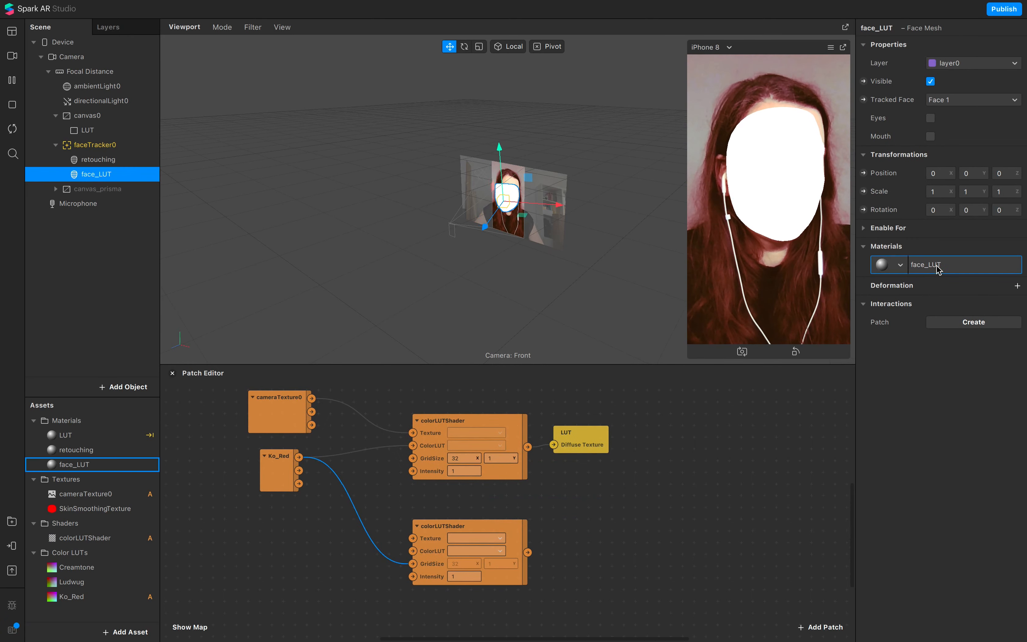
# Step: Create a patch for the face_LUT material's diffuse texture and connect the second colorLUTShader's output to it
pyautogui.click(879, 265)
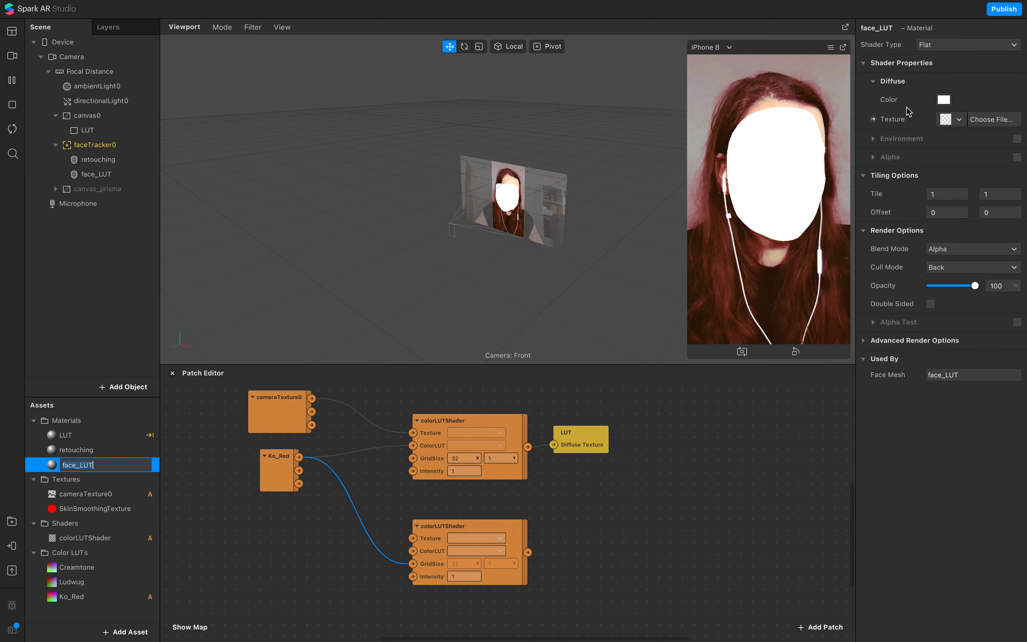
pyautogui.click(872, 119)
pyautogui.moveTo(548, 528)
pyautogui.mouseDown()
pyautogui.moveTo(590, 533)
pyautogui.moveTo(554, 538)
pyautogui.mouseUp()
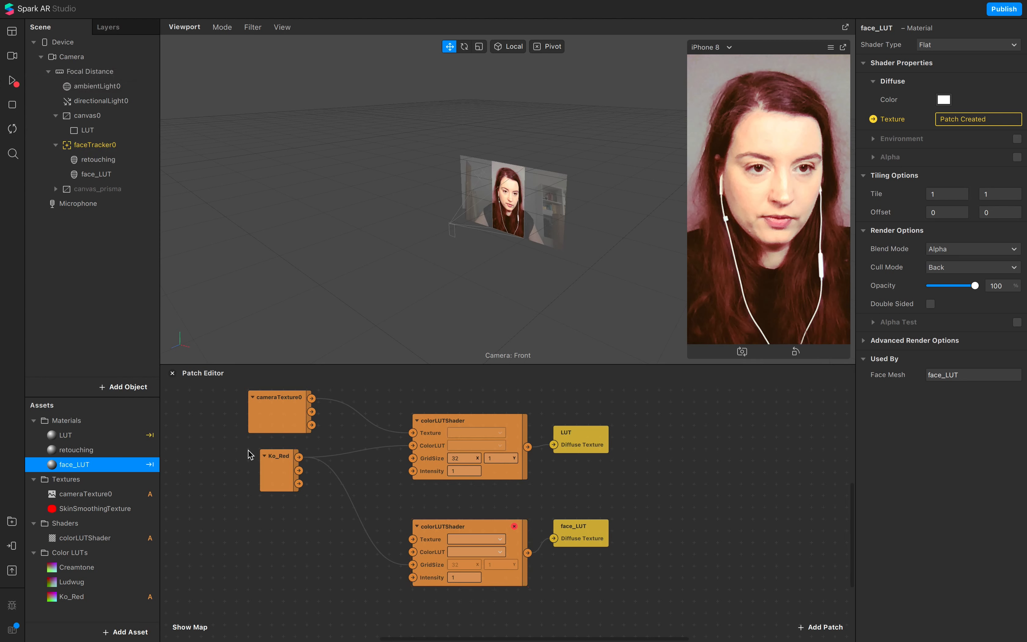
# Step: Extract a face texture from faceTracker0, connect its RGBA output to the second colorLUTShader's Texture input, and tidy the neighbouring patches
pyautogui.click(95, 145)
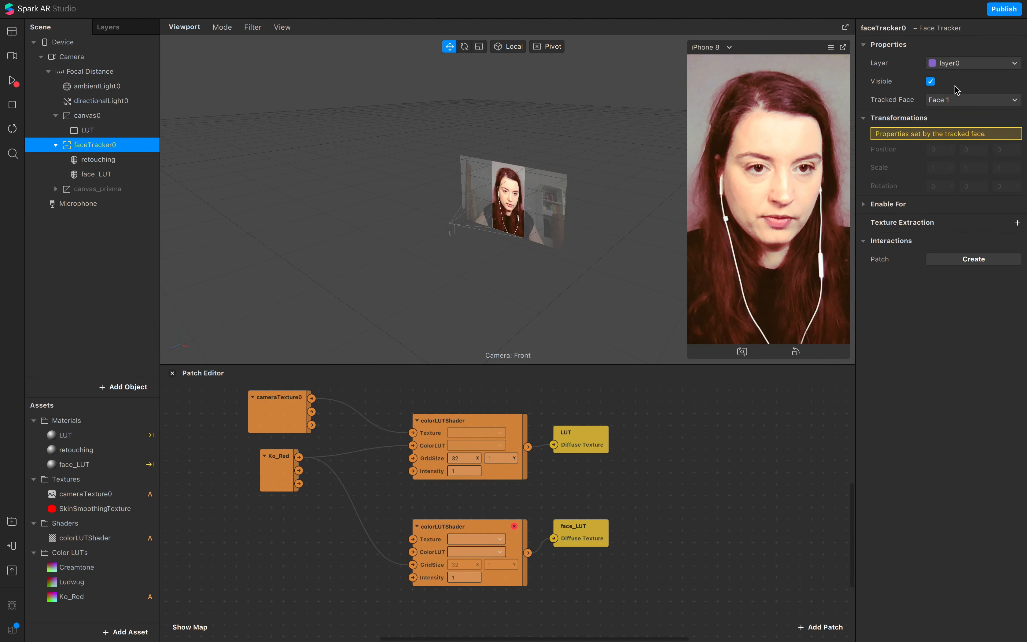
pyautogui.click(1017, 222)
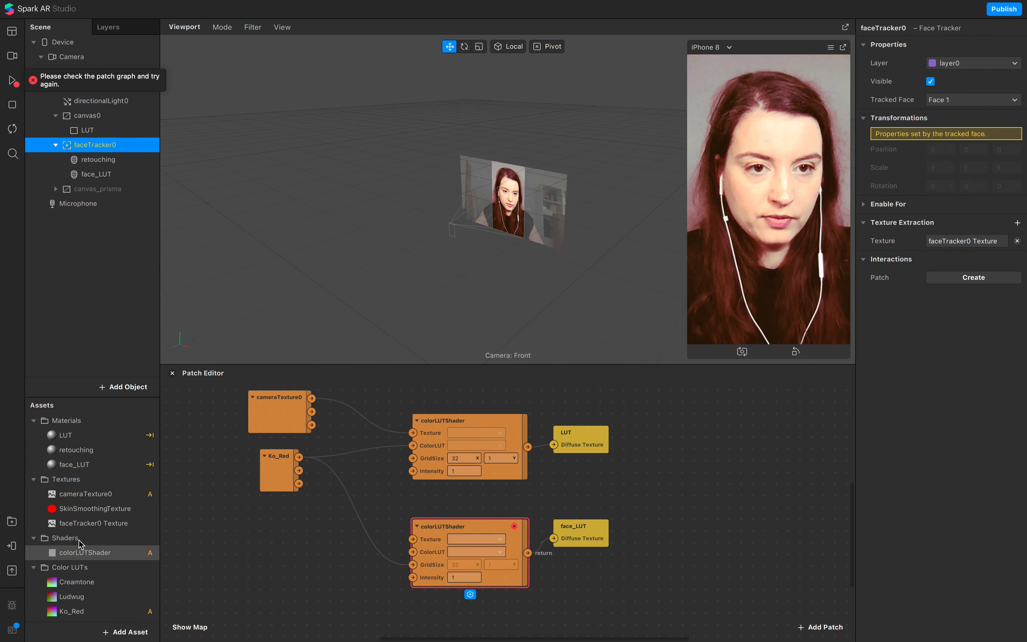
pyautogui.moveTo(93, 522); pyautogui.dragTo(412, 535)
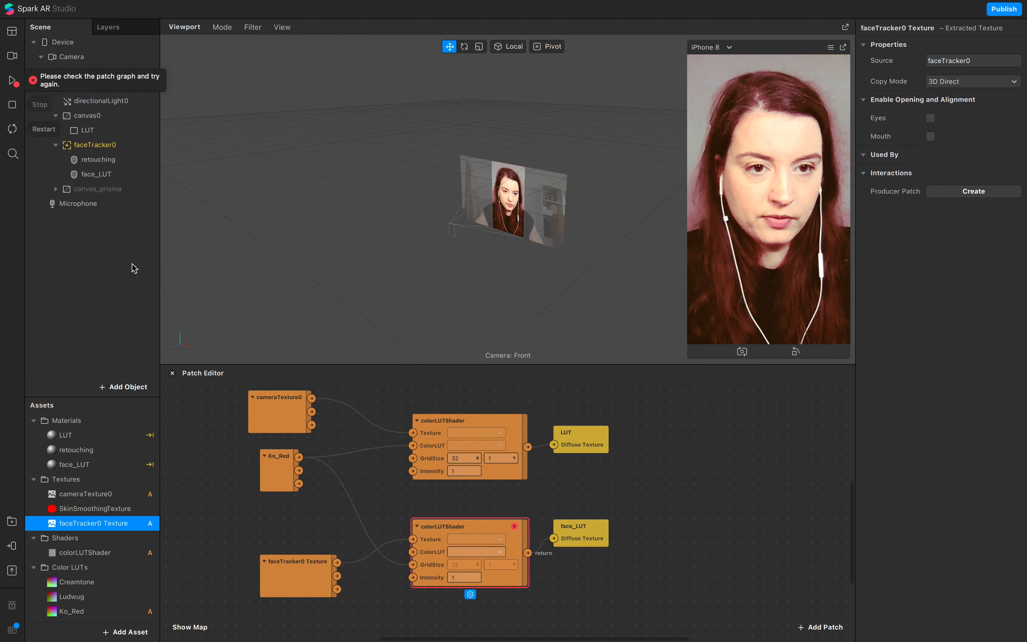
pyautogui.moveTo(304, 579); pyautogui.dragTo(291, 543)
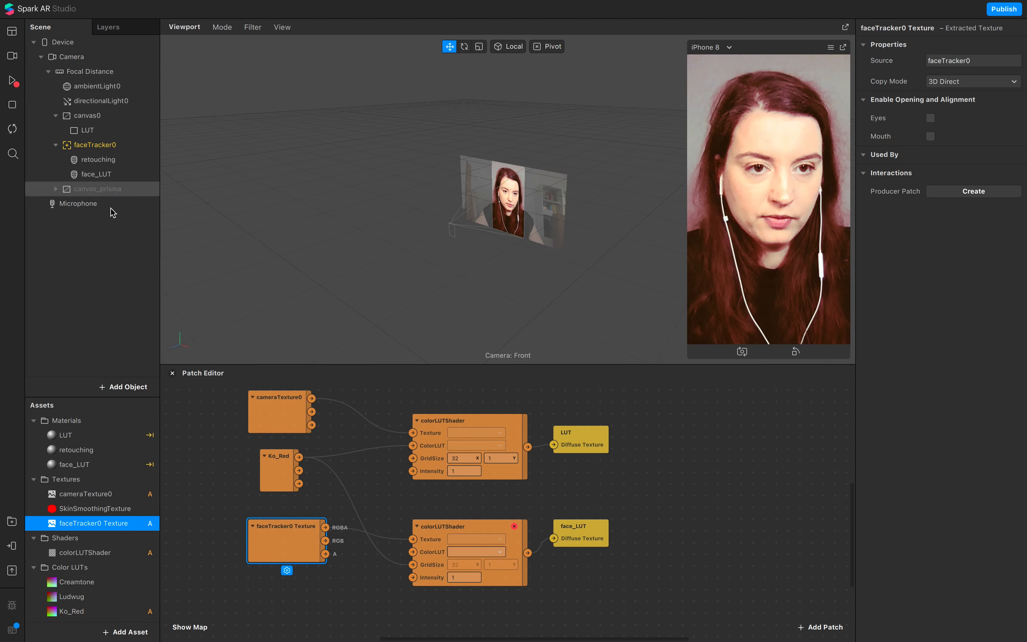
pyautogui.moveTo(586, 546); pyautogui.dragTo(620, 557)
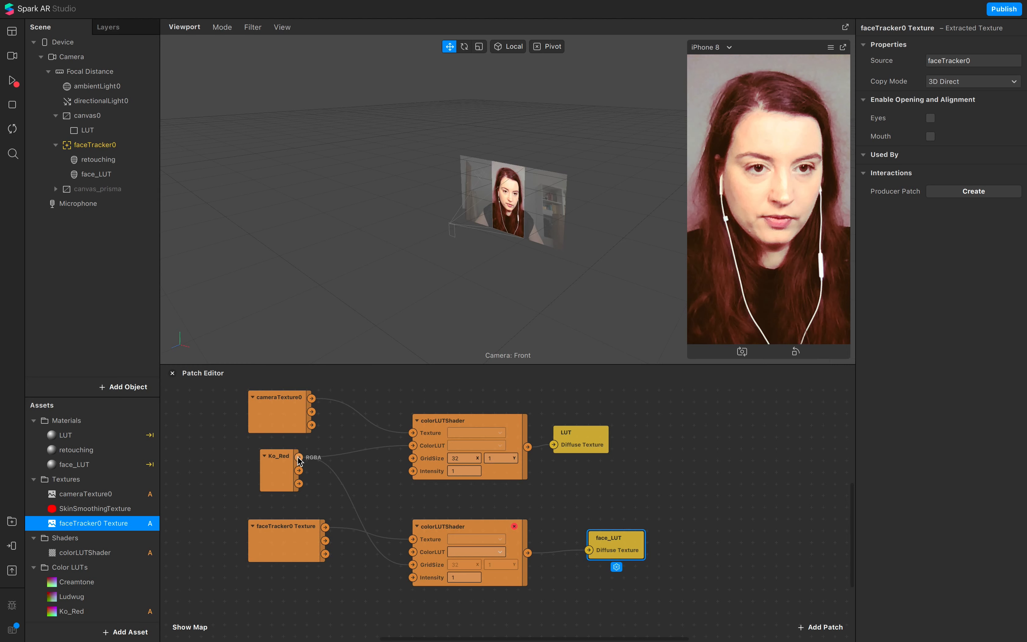
# Step: Connect Ko_Red's RGBA output to the second colorLUTShader's ColorLUT input and delete its connection to GridSize
pyautogui.moveTo(299, 456); pyautogui.dragTo(413, 552)
pyautogui.click(390, 563)
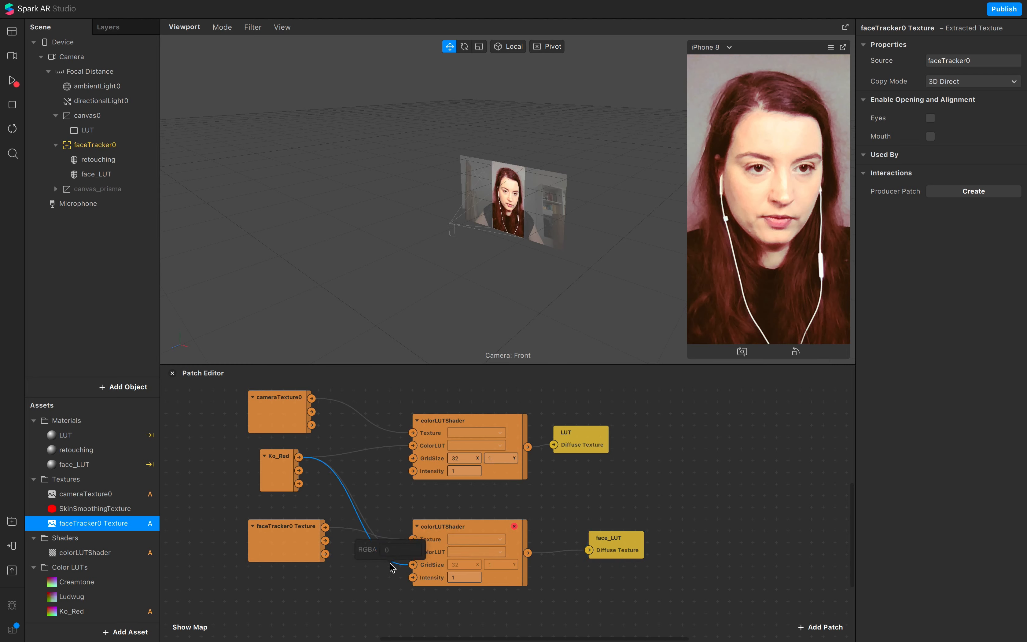
pyautogui.press('BackSpace')
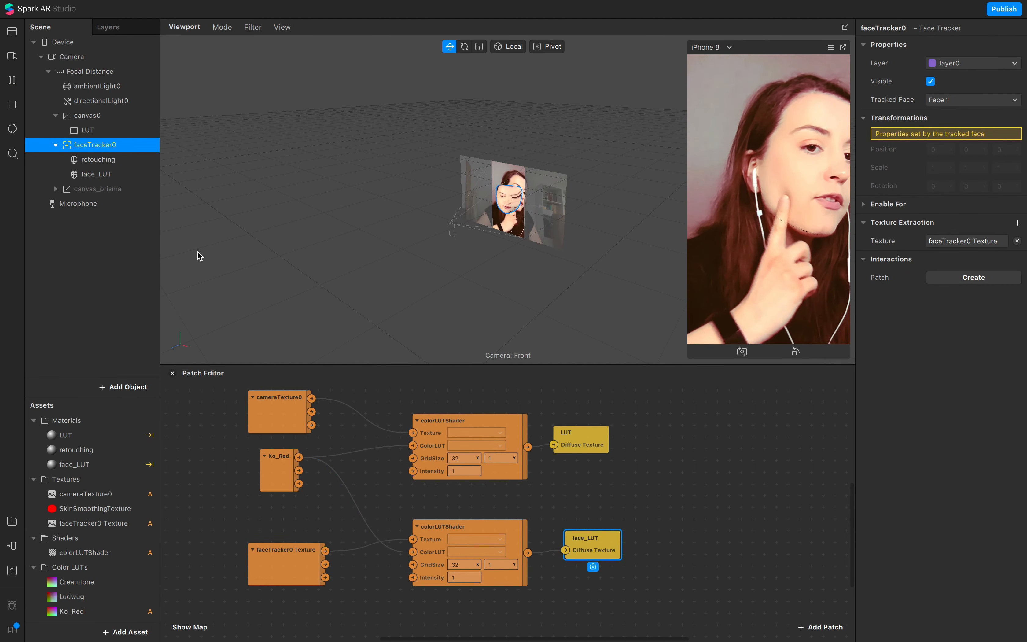
# Step: Open the face_LUT mesh's material and enable its Alpha property
pyautogui.click(102, 161)
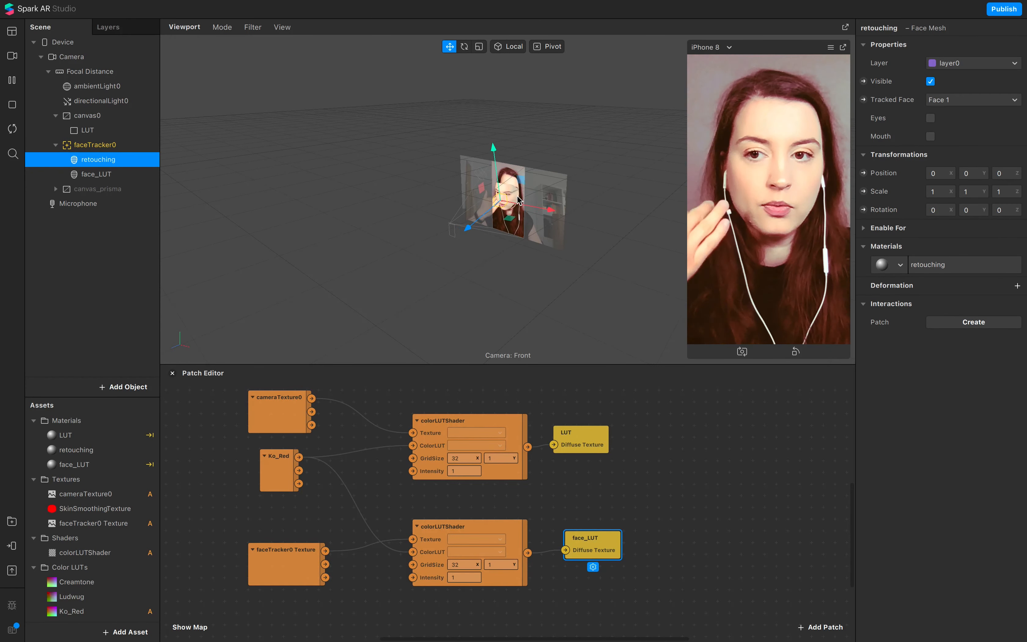
pyautogui.click(112, 173)
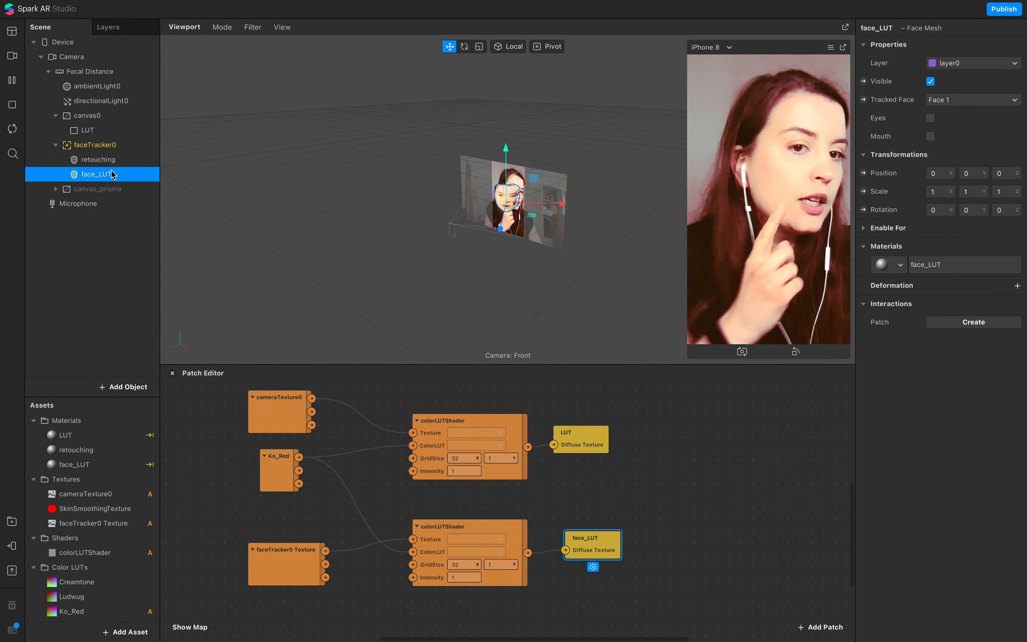
pyautogui.click(950, 264)
pyautogui.click(1017, 157)
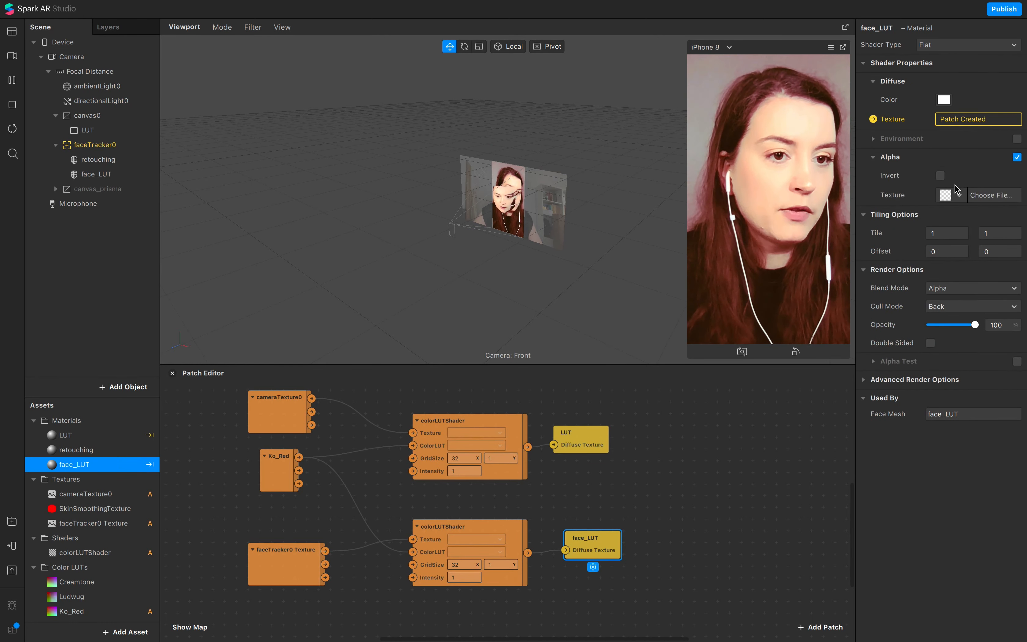
# Step: Import faceMeshMask.png from the Textures folder in _SparkArAssets as the alpha texture of the face_LUT material
pyautogui.click(960, 195)
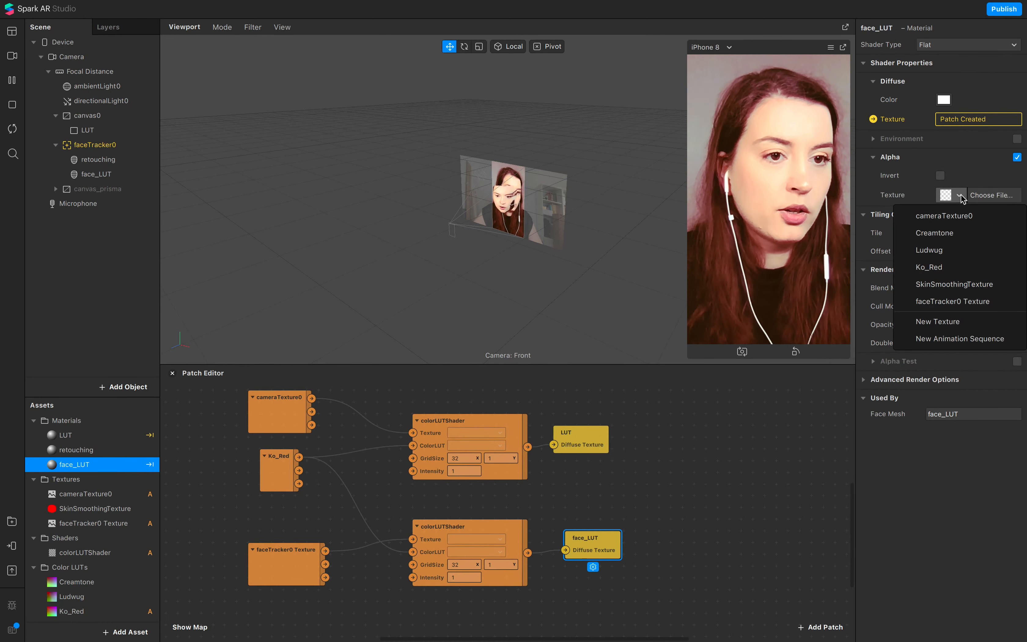
pyautogui.click(952, 326)
pyautogui.click(309, 155)
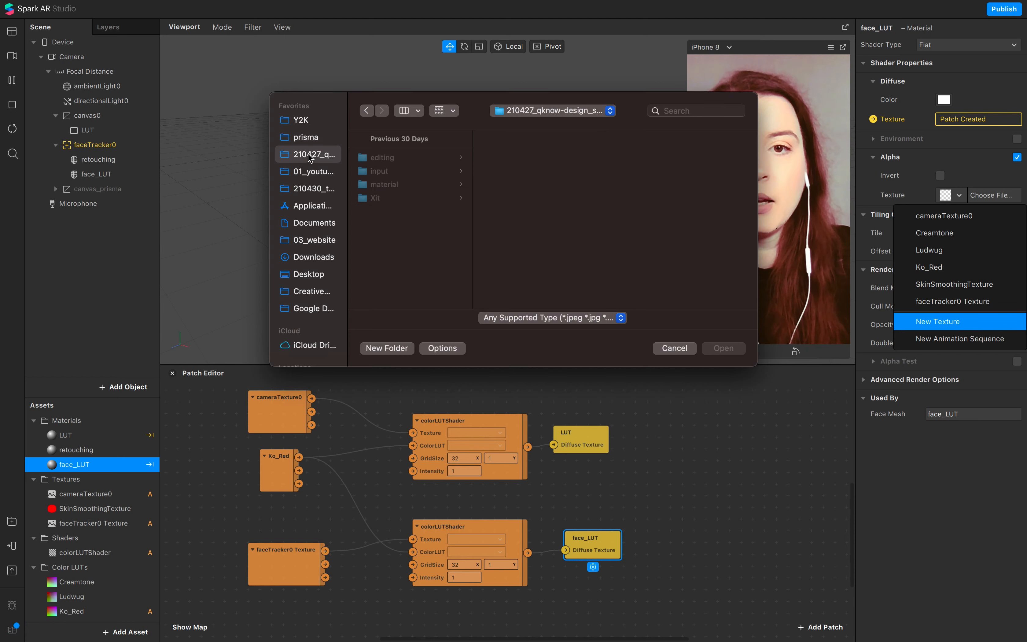
pyautogui.click(313, 172)
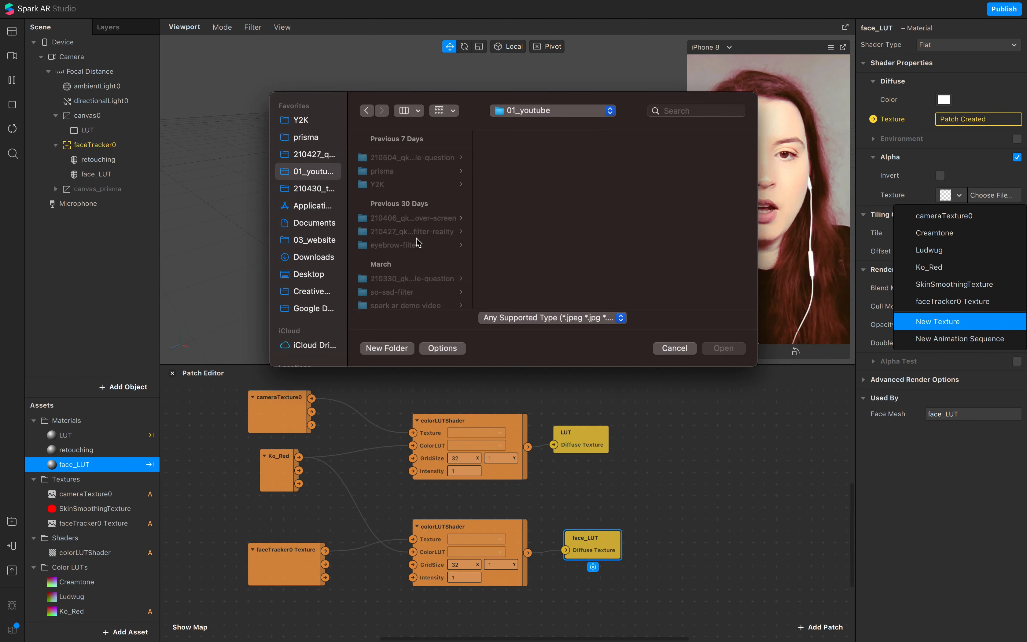
pyautogui.scroll(-3, 418, 244)
pyautogui.click(408, 296)
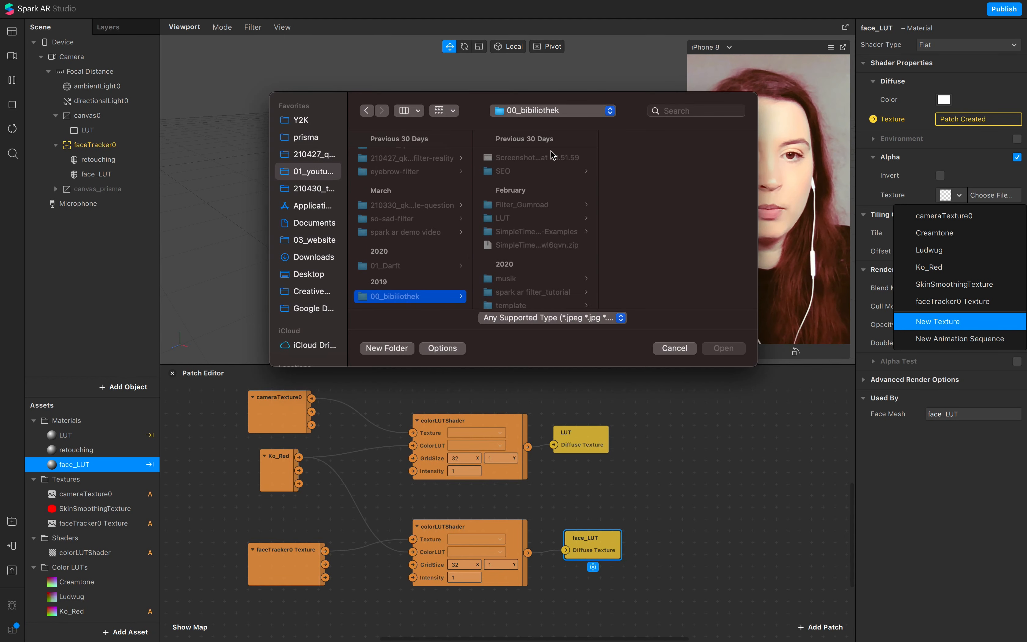
pyautogui.scroll(-3, 546, 292)
pyautogui.click(532, 269)
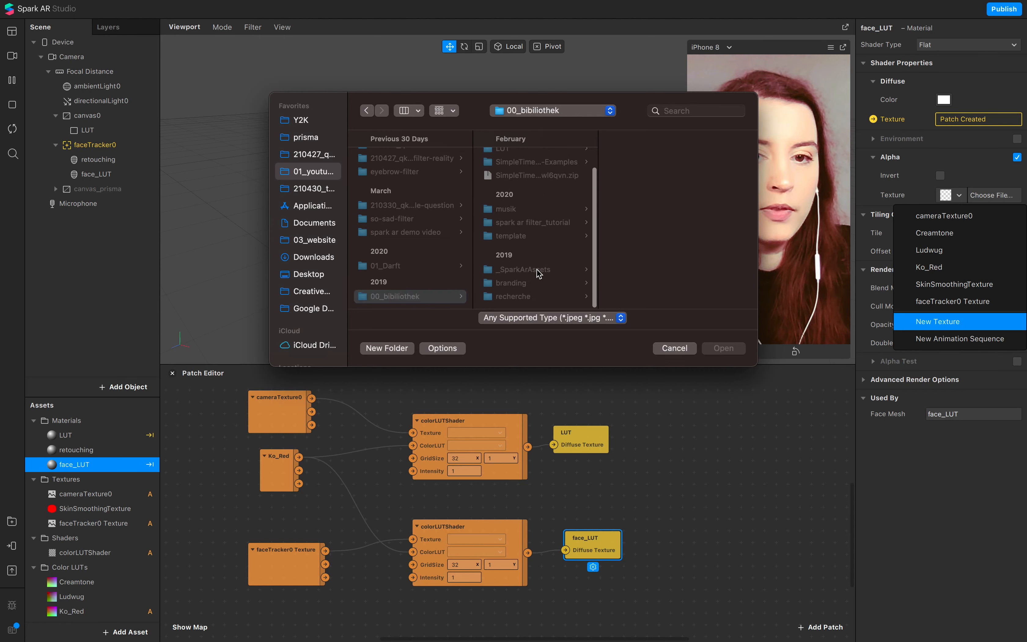
pyautogui.click(636, 246)
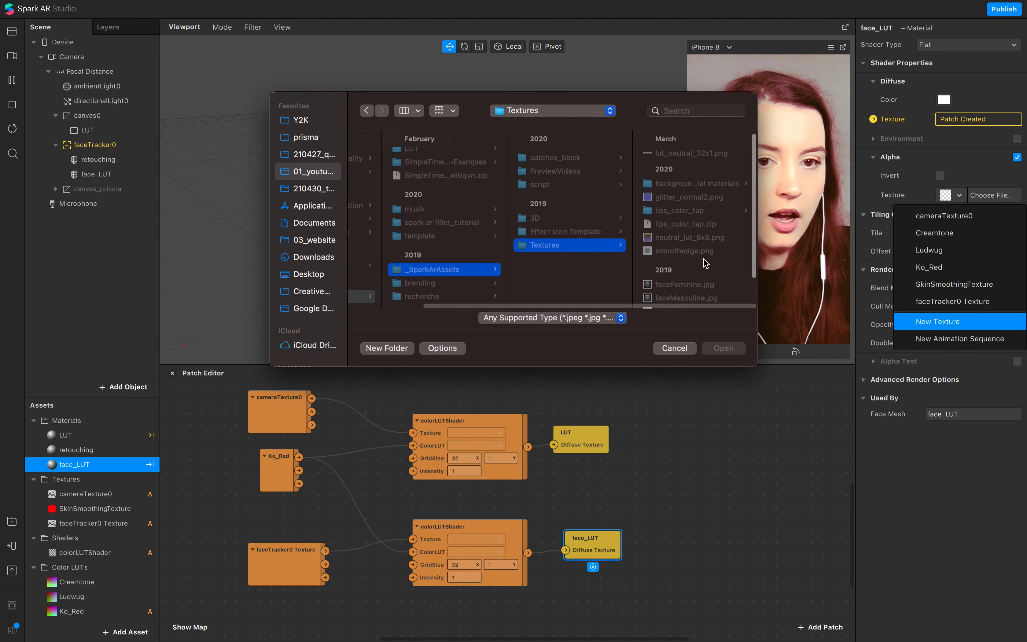
pyautogui.click(688, 299)
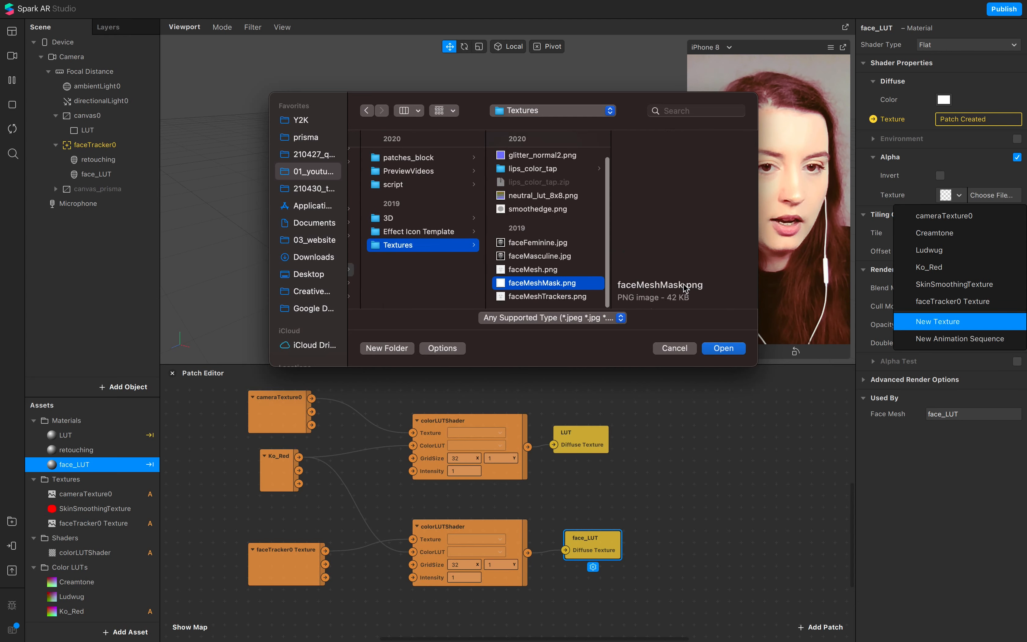
pyautogui.click(718, 349)
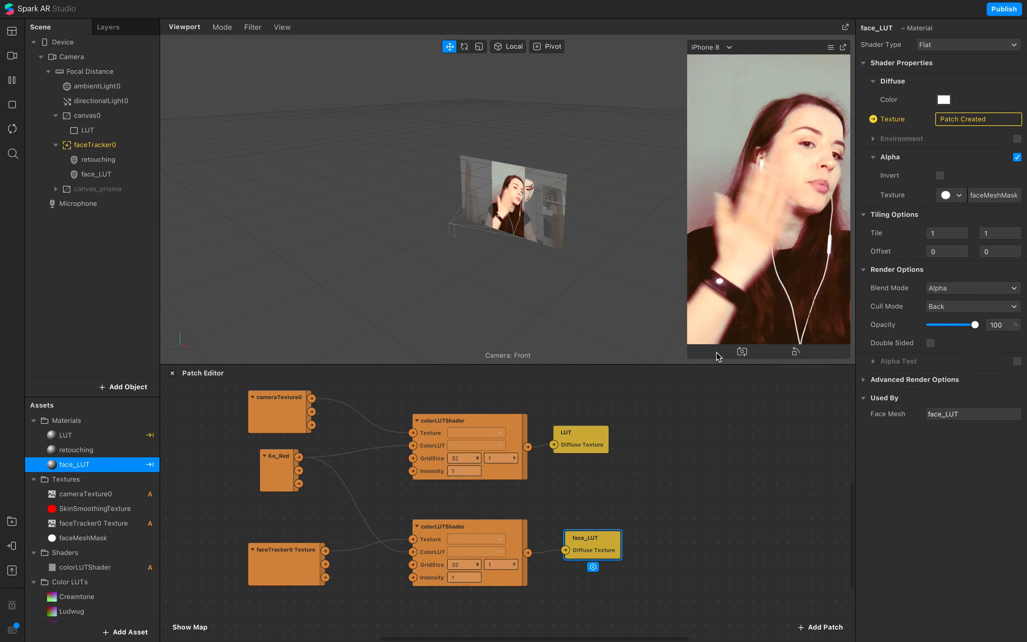
# Step: Make canvas_prisma visible, expand it and select its prisma_r rectangle
pyautogui.click(138, 189)
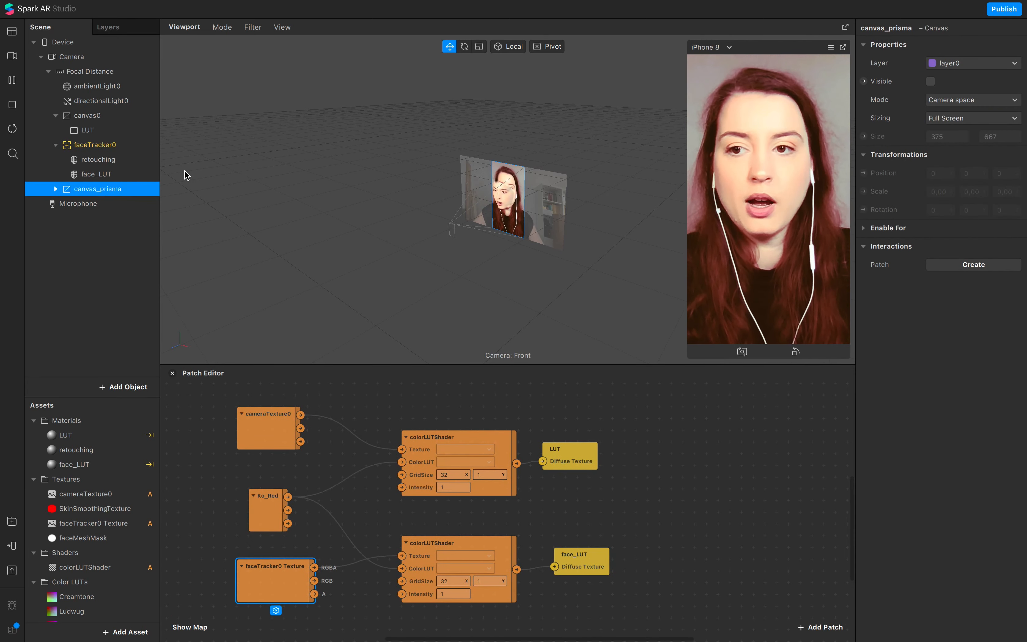
pyautogui.click(930, 81)
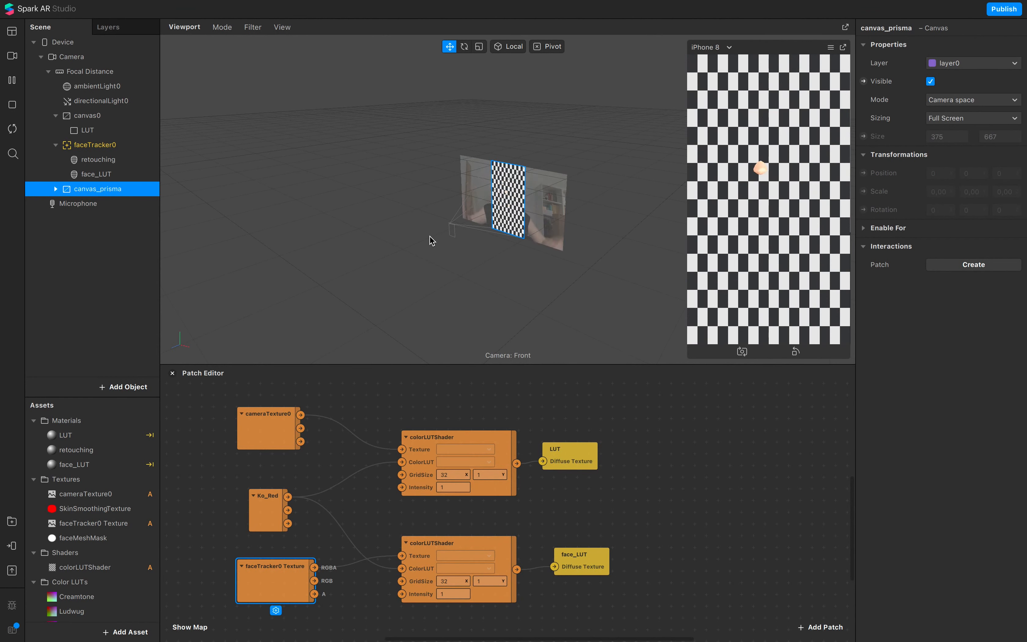
pyautogui.click(74, 248)
pyautogui.click(55, 189)
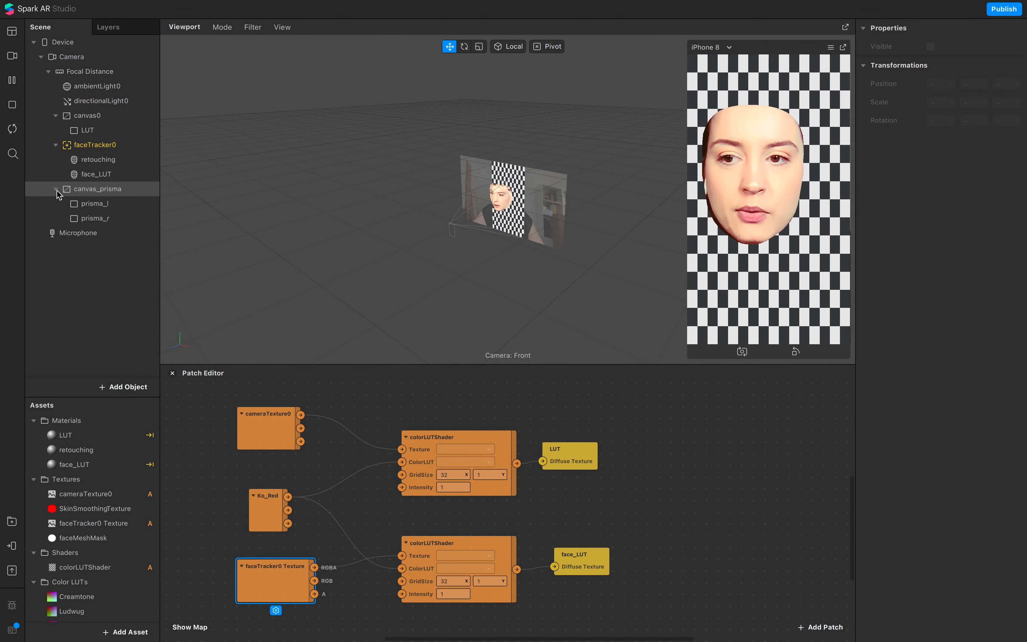
pyautogui.click(92, 206)
pyautogui.click(92, 223)
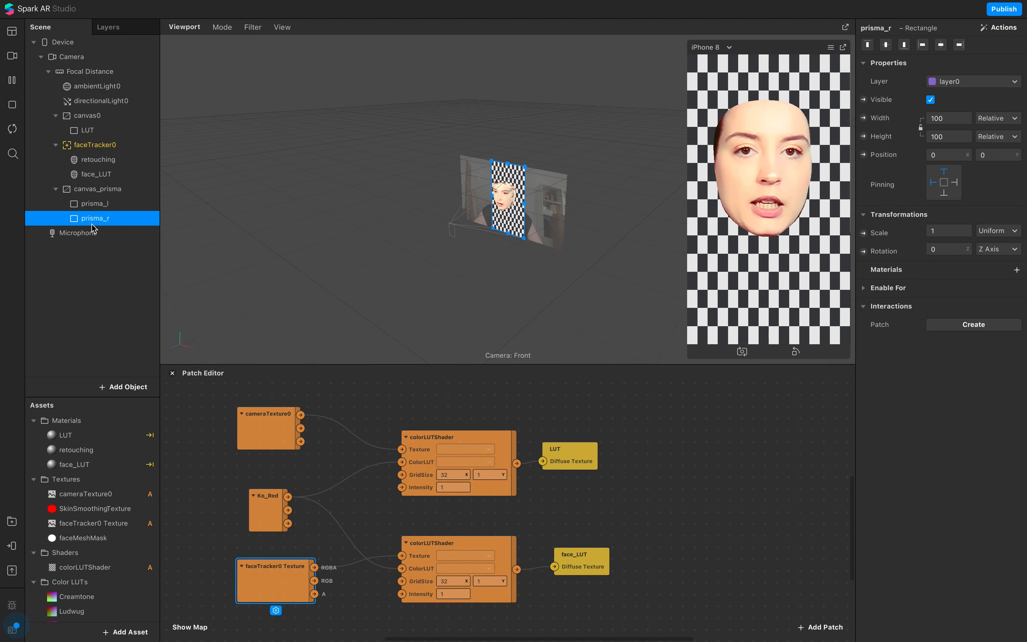
# Step: Switch to Adobe Photoshop and set up a new 1080 by 1920 pixel document at 72 pixels per inch
pyautogui.moveTo(547, 636)
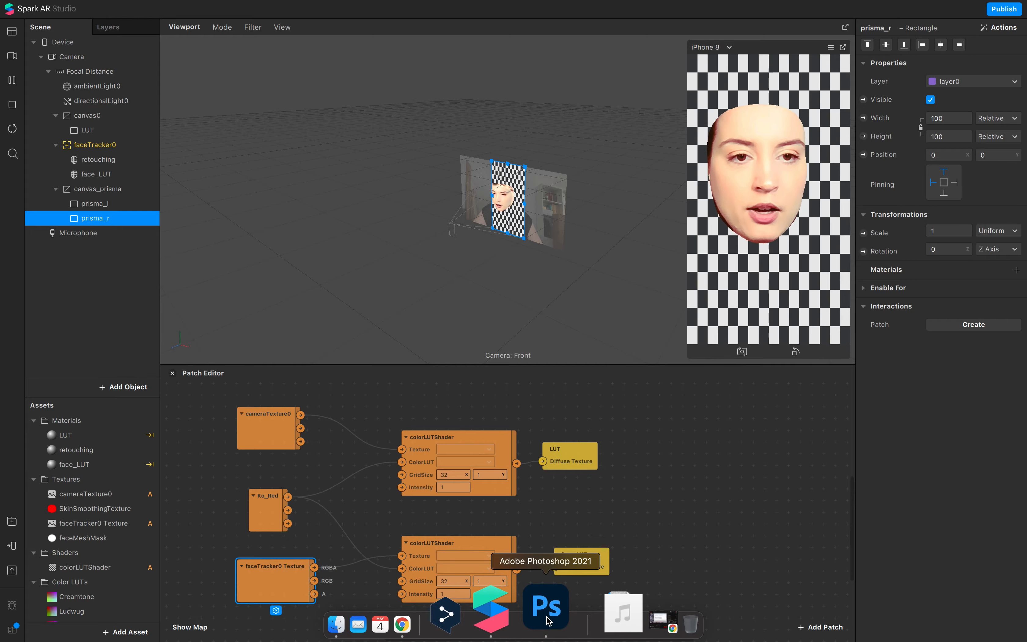
pyautogui.click(547, 612)
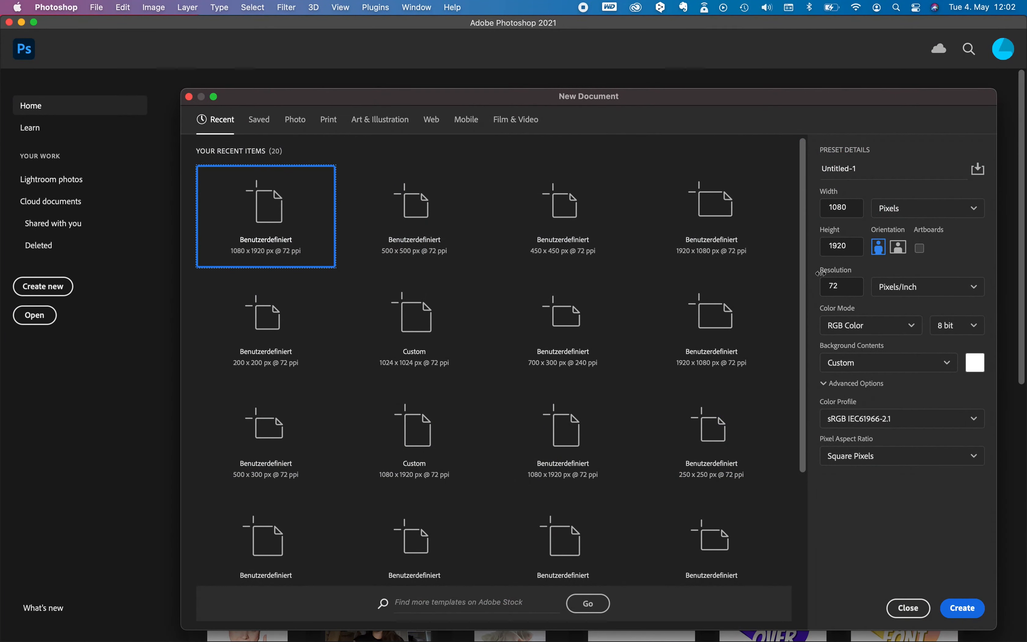
pyautogui.click(851, 210)
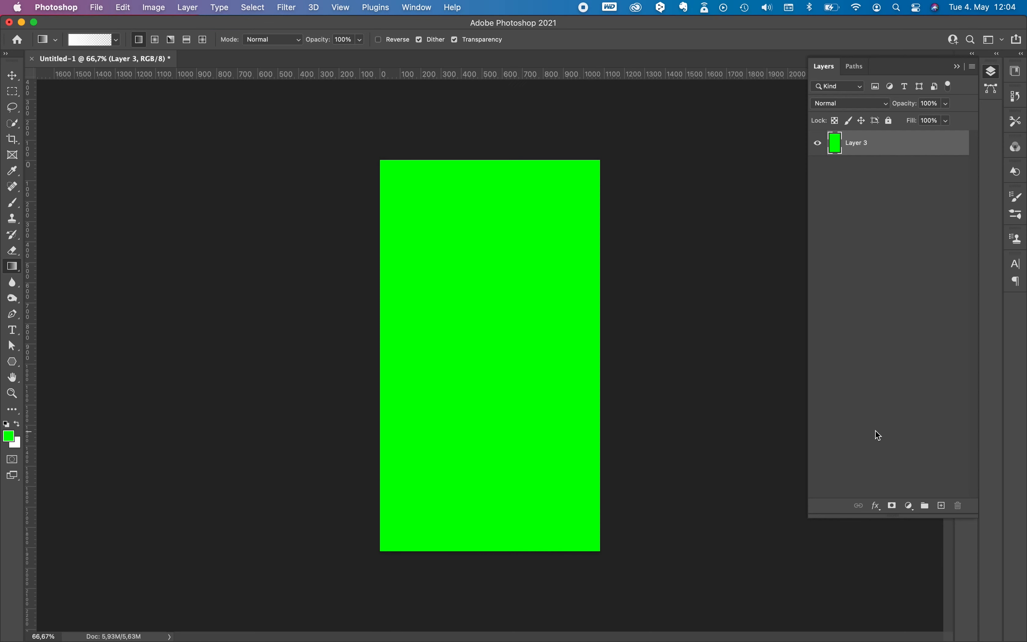
# Step: Add an empty layer above the green Layer 3
pyautogui.click(857, 193)
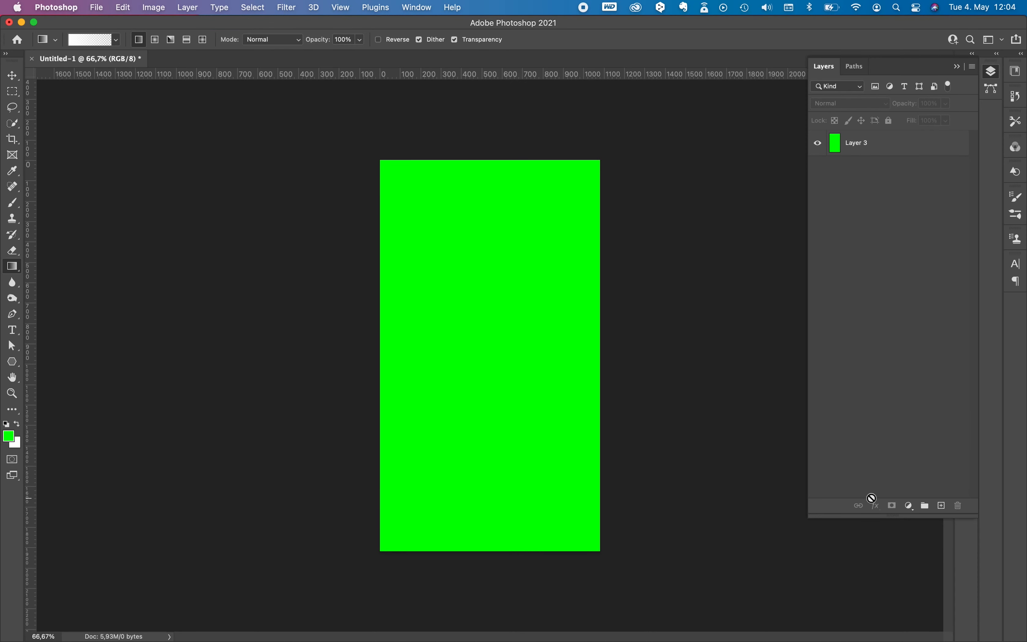
pyautogui.click(941, 505)
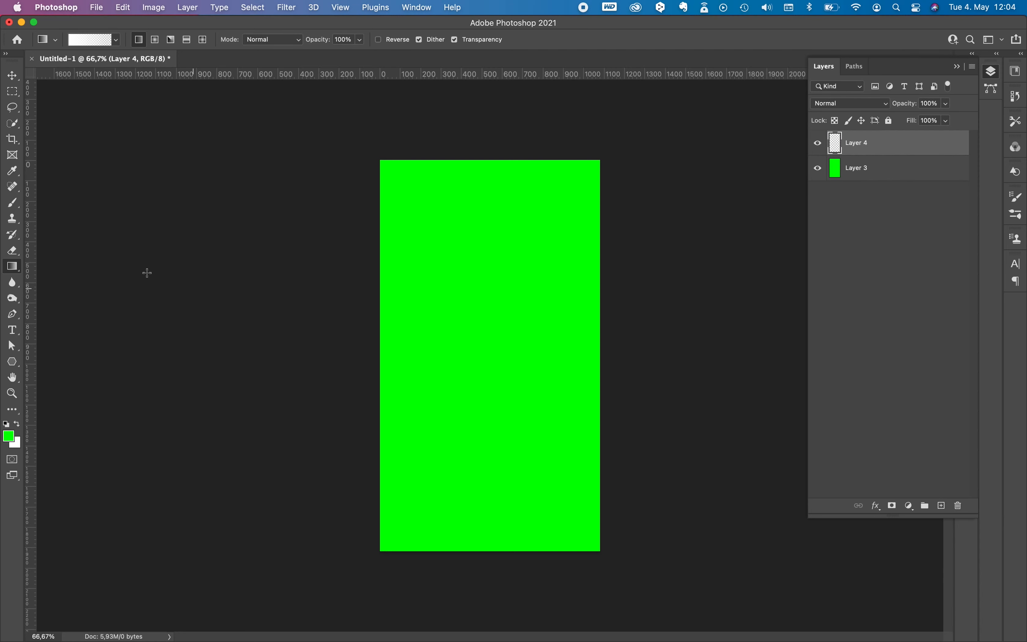
# Step: Inspect the colour and opacity stops of the Gradient tool's custom white gradient in the Gradient Editor
pyautogui.click(91, 39)
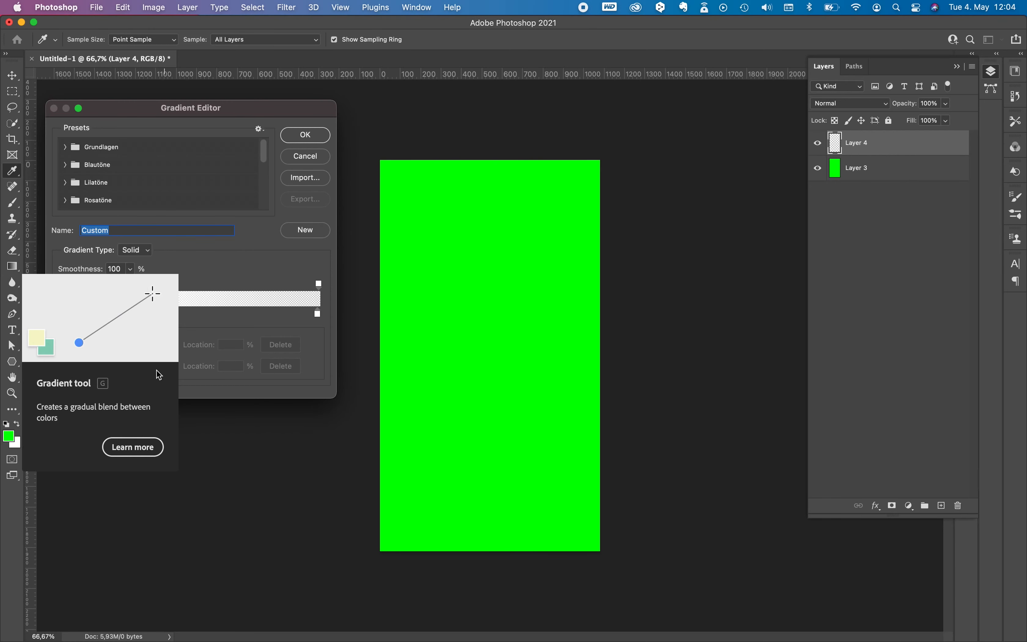
pyautogui.click(61, 314)
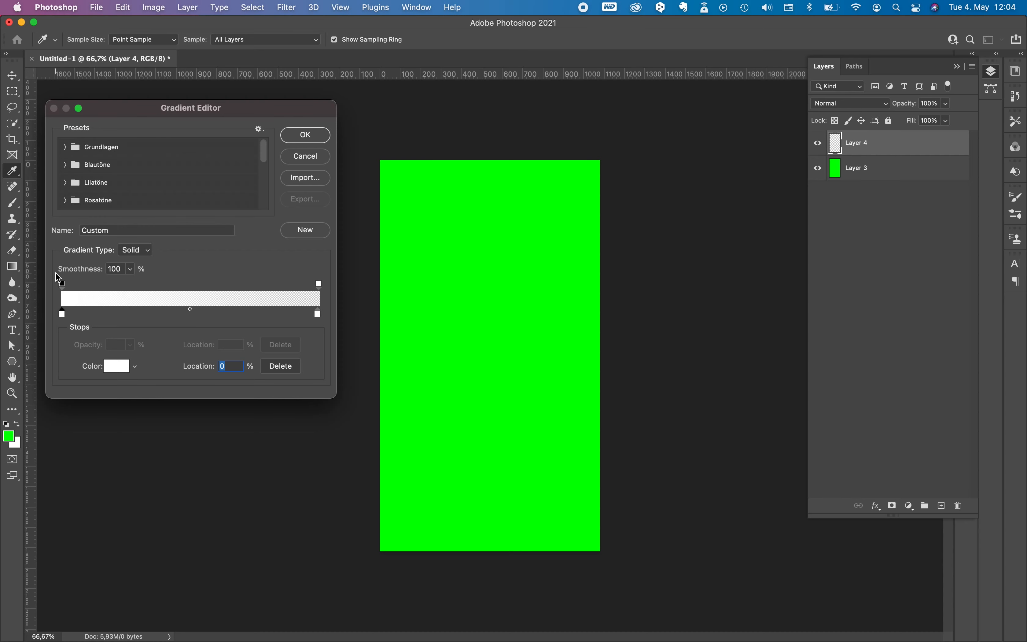
pyautogui.click(63, 283)
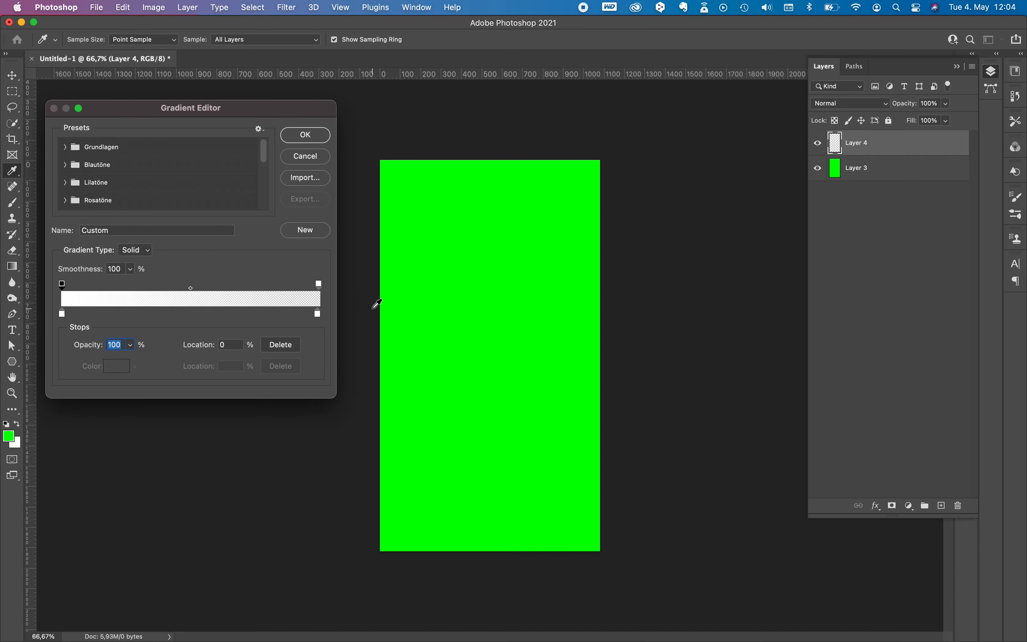
pyautogui.click(318, 284)
pyautogui.click(305, 135)
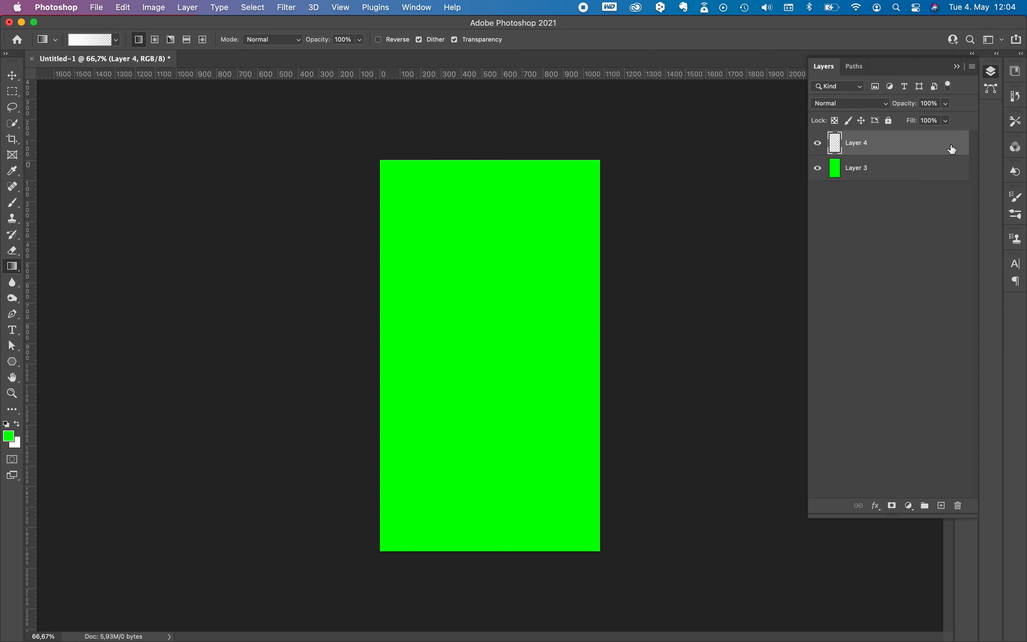
# Step: Rename the empty layer above Layer 3 with a name beginning with "pris"
pyautogui.doubleClick(862, 143)
pyautogui.write('pris')
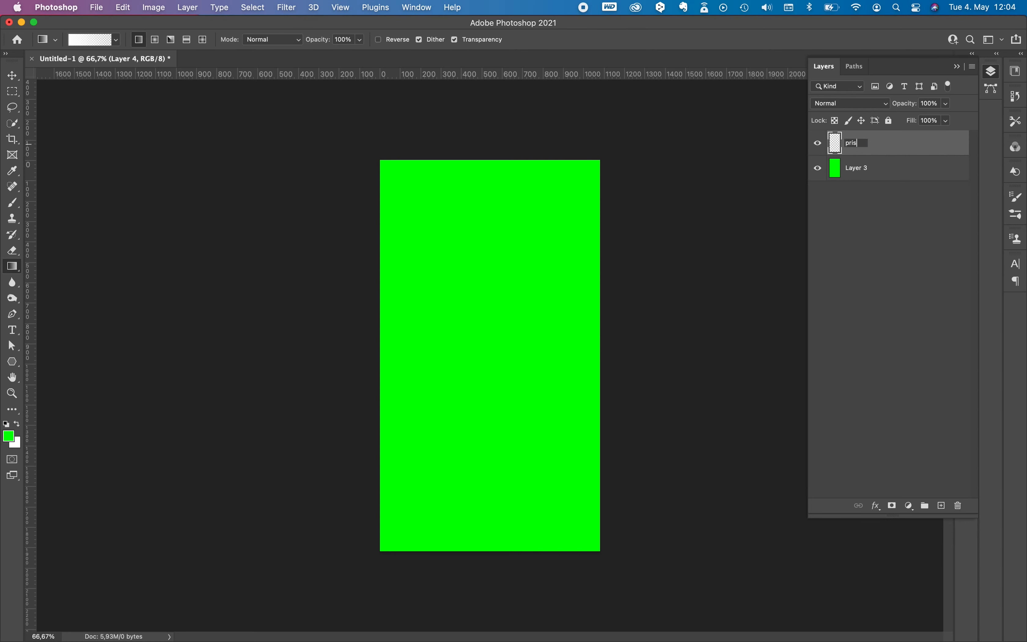
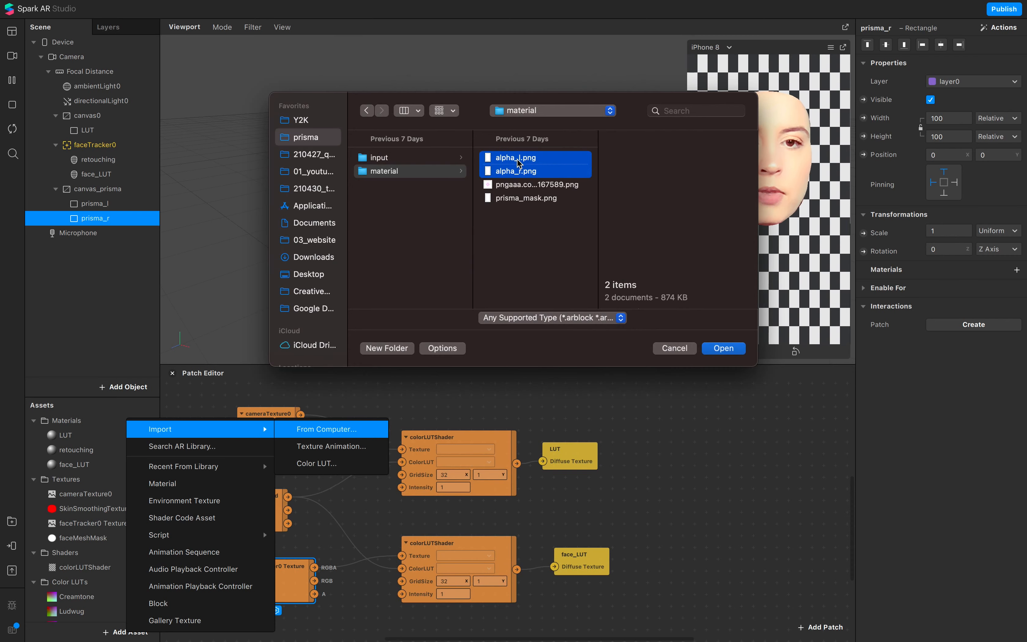
# Step: Import alpha_l.png and alpha_r.png from the prisma material folder into Spark AR and enlarge the Patch Editor
pyautogui.press('Return')
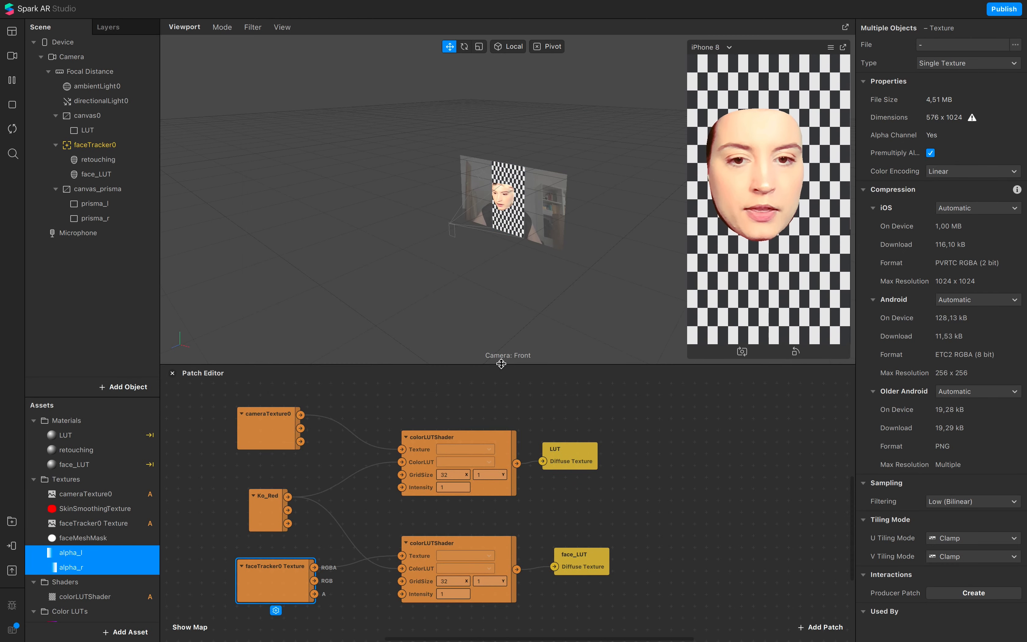
pyautogui.moveTo(503, 377); pyautogui.dragTo(531, 285)
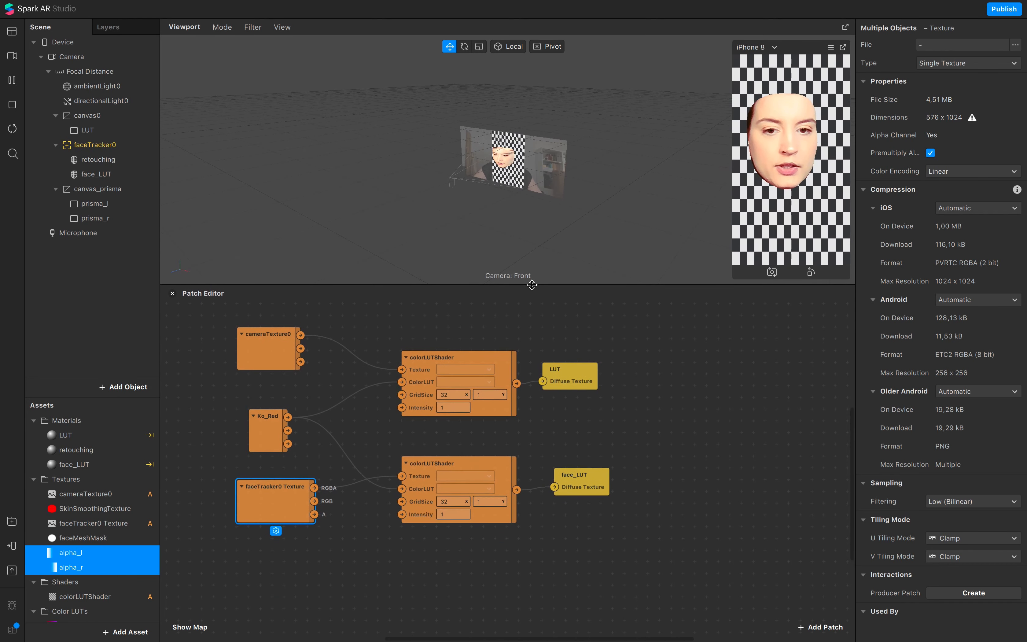
# Step: Add a new material to the prisma_l rectangle
pyautogui.click(106, 206)
pyautogui.click(103, 219)
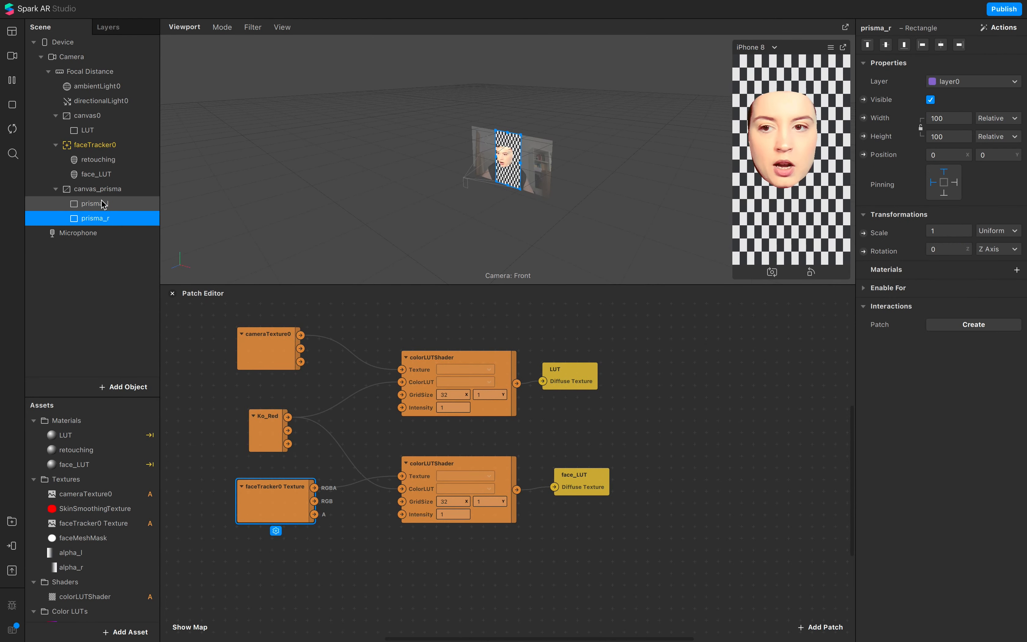
pyautogui.click(101, 200)
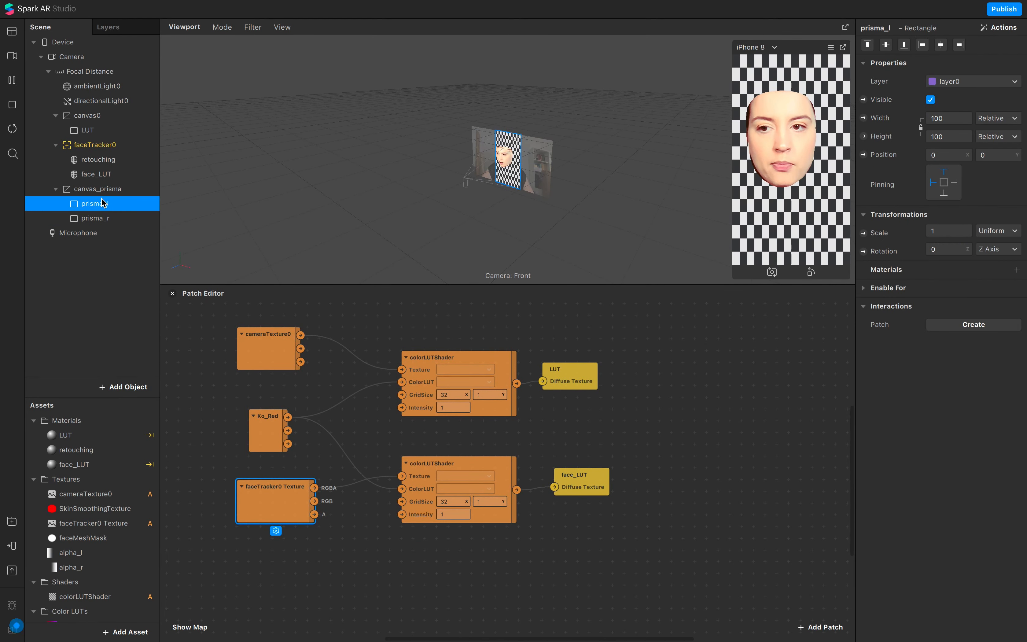
pyautogui.click(1017, 270)
pyautogui.click(923, 324)
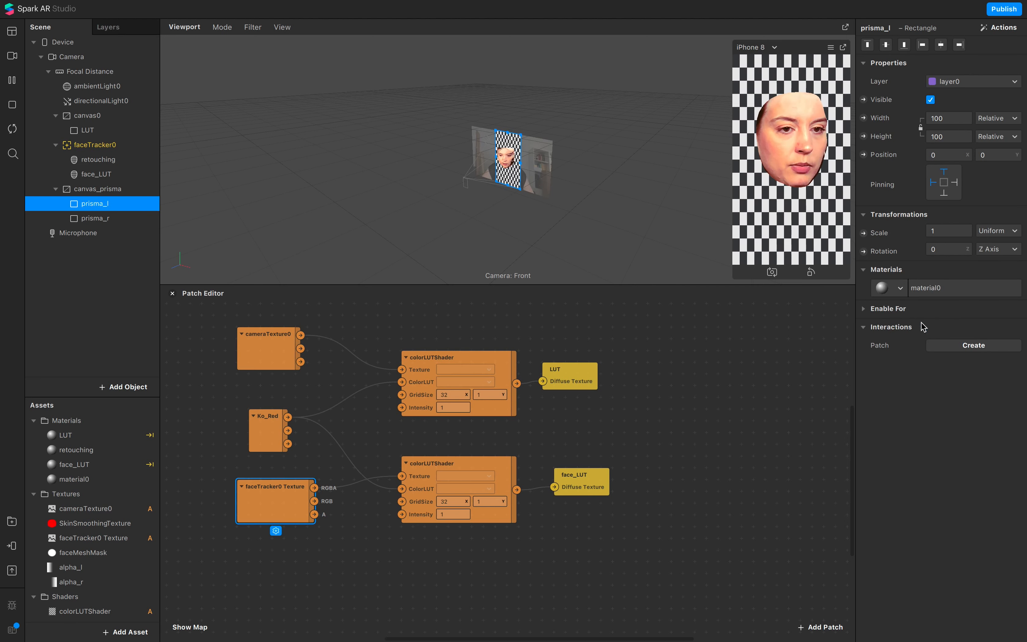
# Step: Rename the prisma_l rectangle's new material as prisma_l and set its shader type to Flat
pyautogui.click(929, 288)
pyautogui.doubleClick(885, 28)
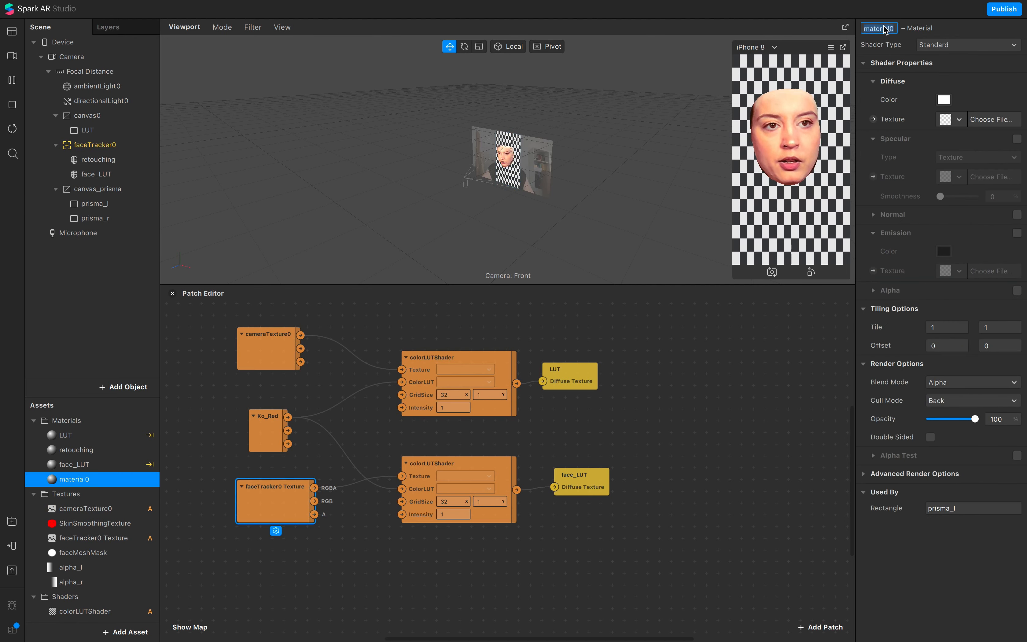
pyautogui.write('prism')
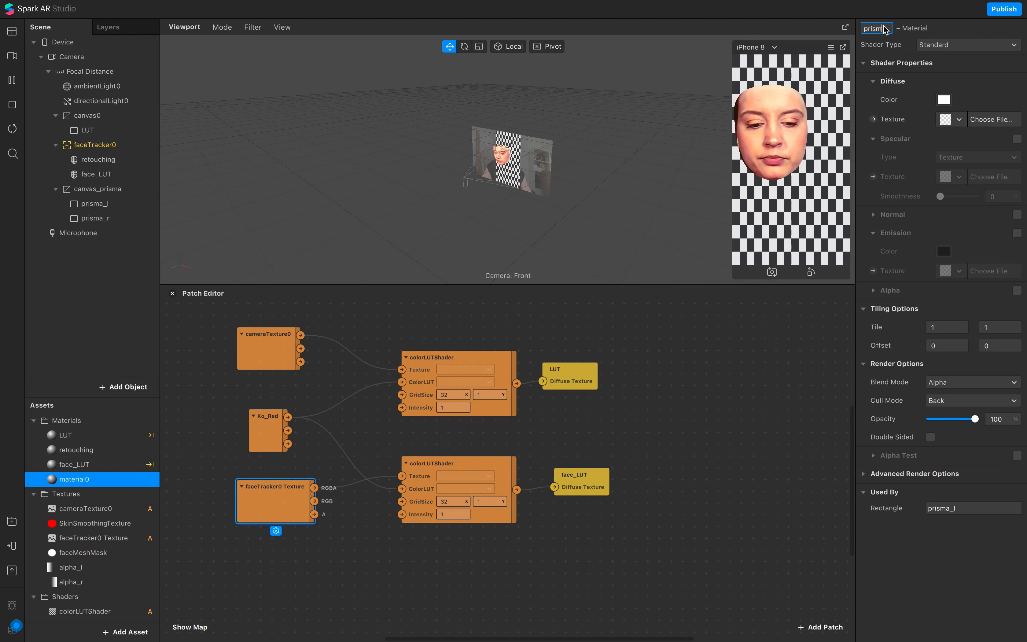
pyautogui.write('a_l')
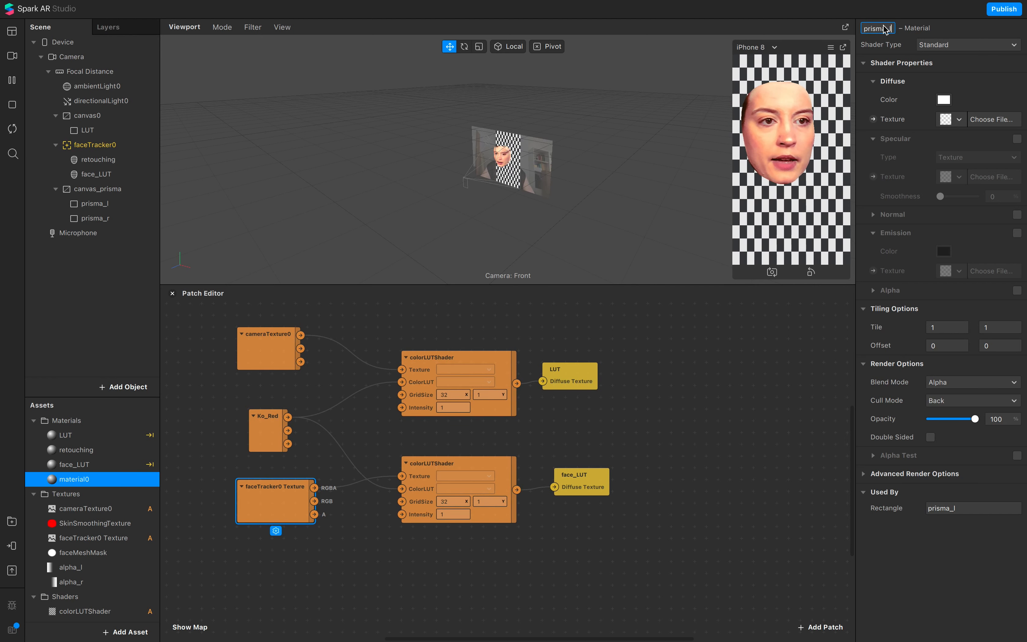
pyautogui.click(963, 44)
pyautogui.click(874, 44)
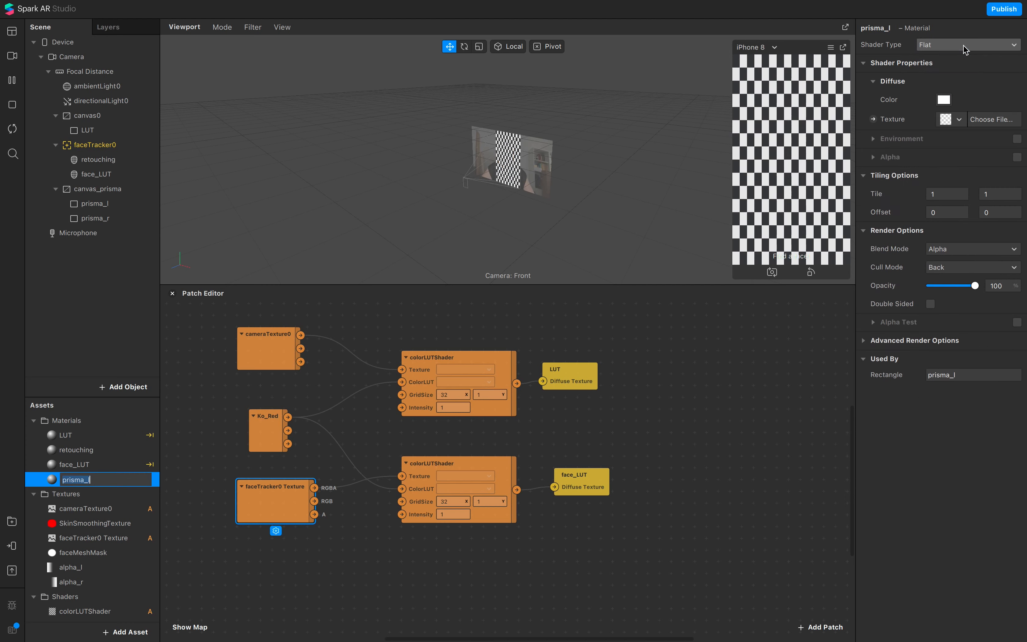
# Step: Add a separate new material to the prisma_r rectangle
pyautogui.click(49, 218)
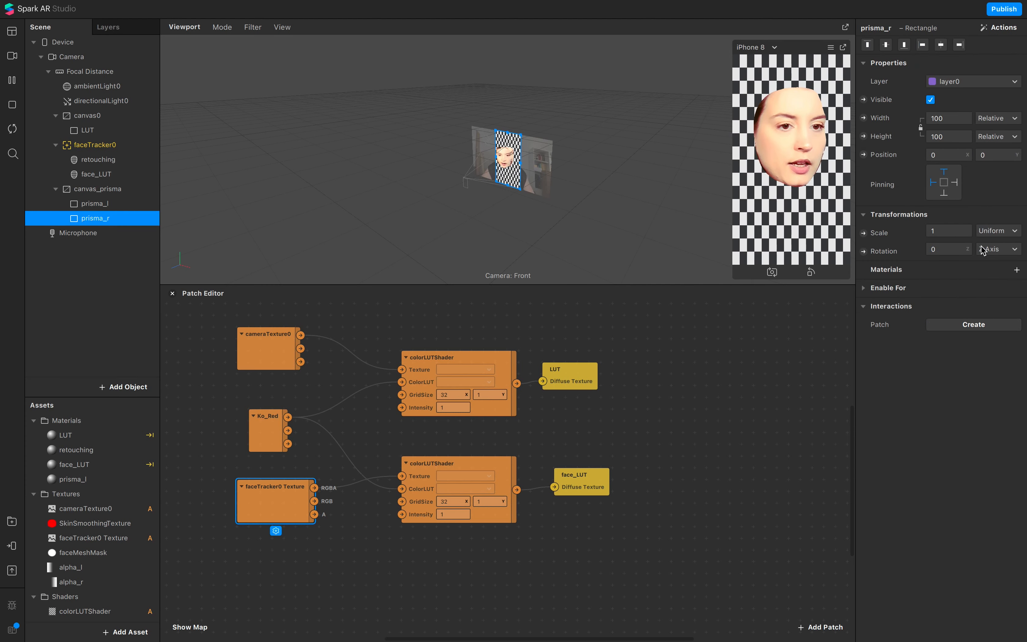
pyautogui.click(1016, 270)
pyautogui.click(908, 342)
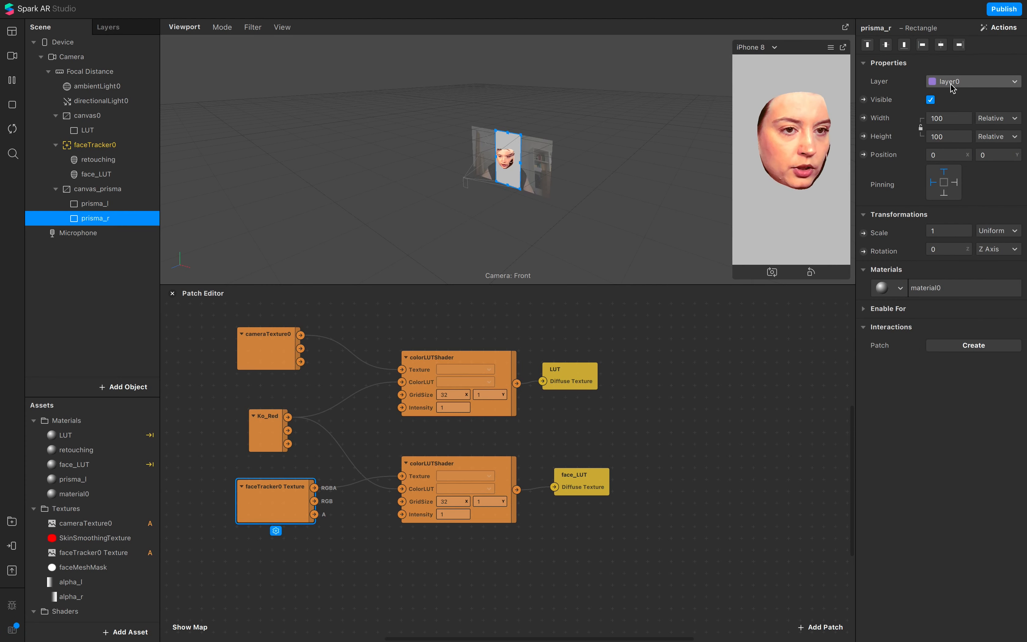
# Step: Rename the prisma_r rectangle's new material as prisma_r and set its shader type to Flat
pyautogui.click(924, 287)
pyautogui.doubleClick(874, 30)
pyautogui.write('prisma_r')
pyautogui.click(963, 45)
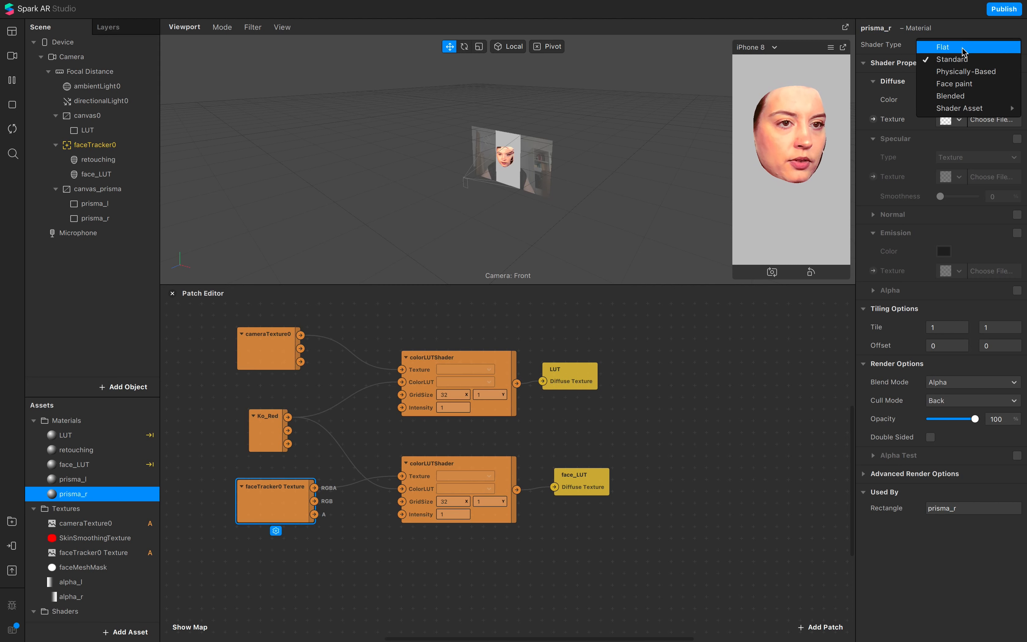
pyautogui.click(963, 46)
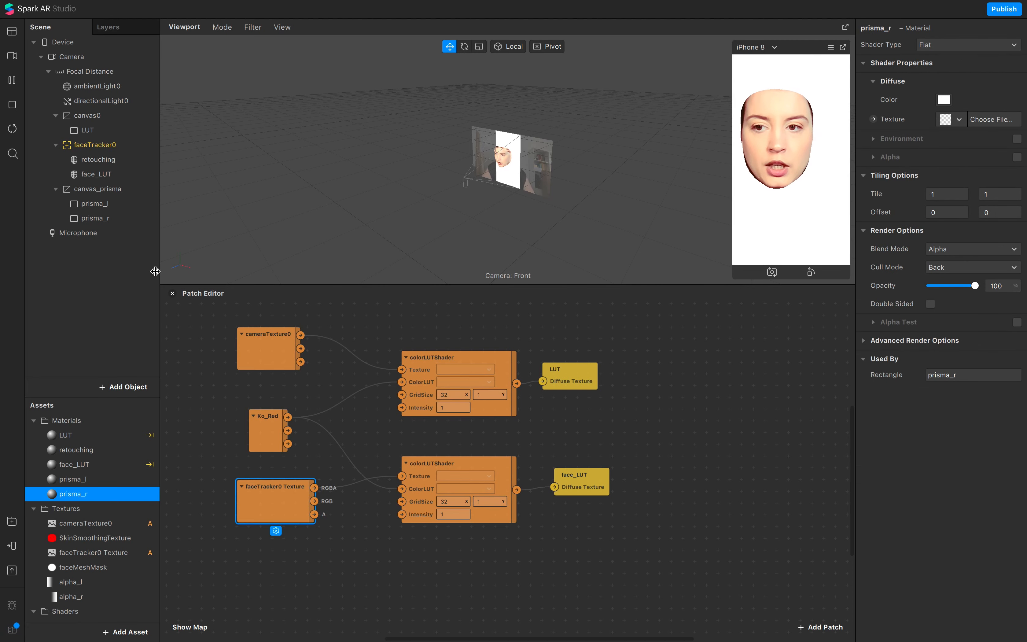
pyautogui.click(94, 204)
pyautogui.keyDown('shift'); pyautogui.click(98, 219); pyautogui.keyUp('shift')
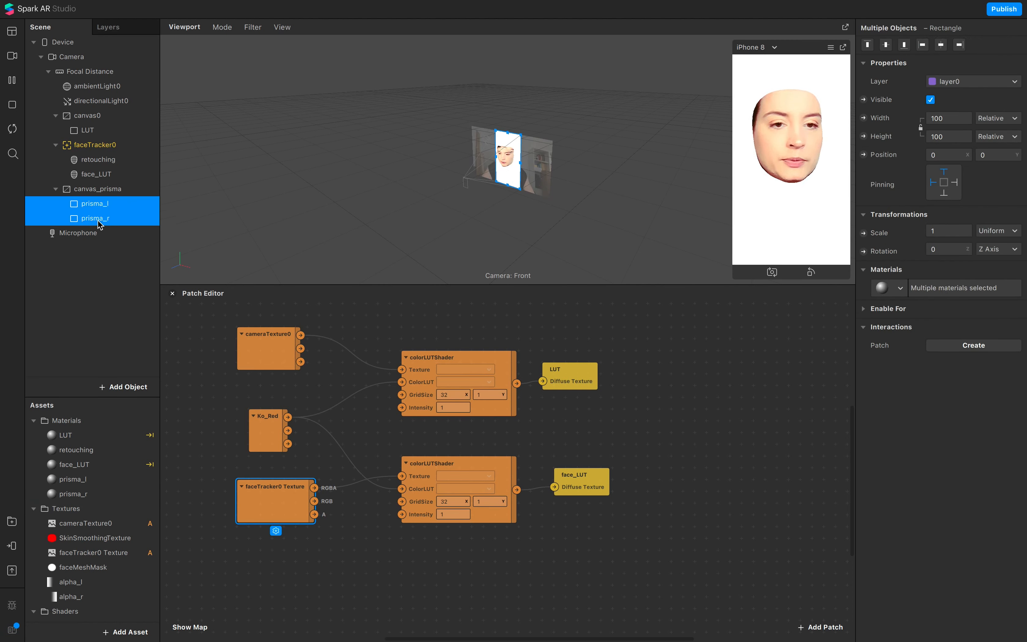
pyautogui.click(81, 289)
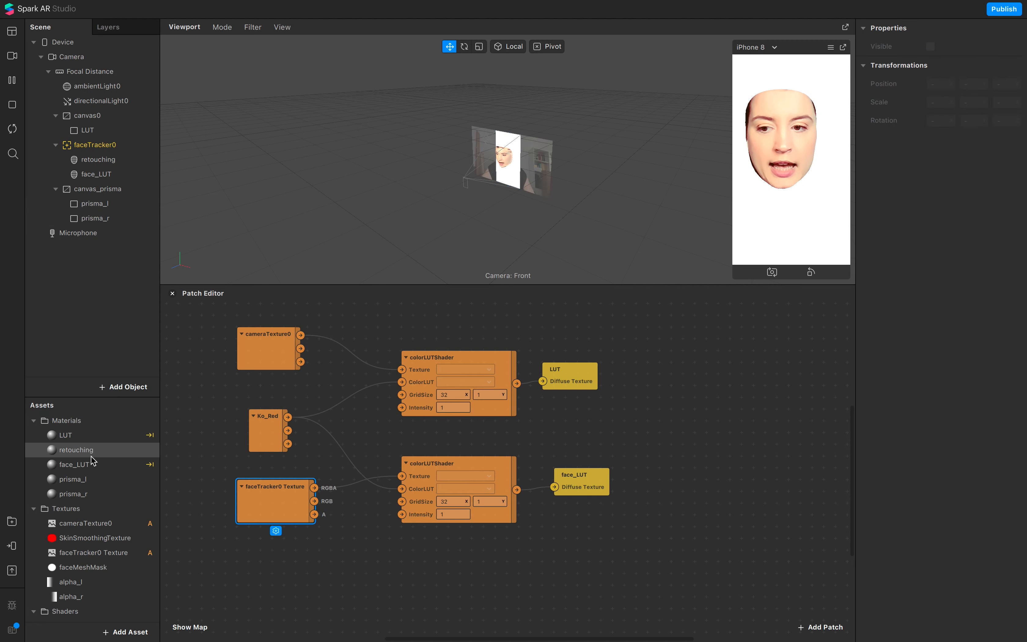
# Step: Enable Alpha on the prisma_l material and use alpha_l as its alpha texture
pyautogui.doubleClick(78, 480)
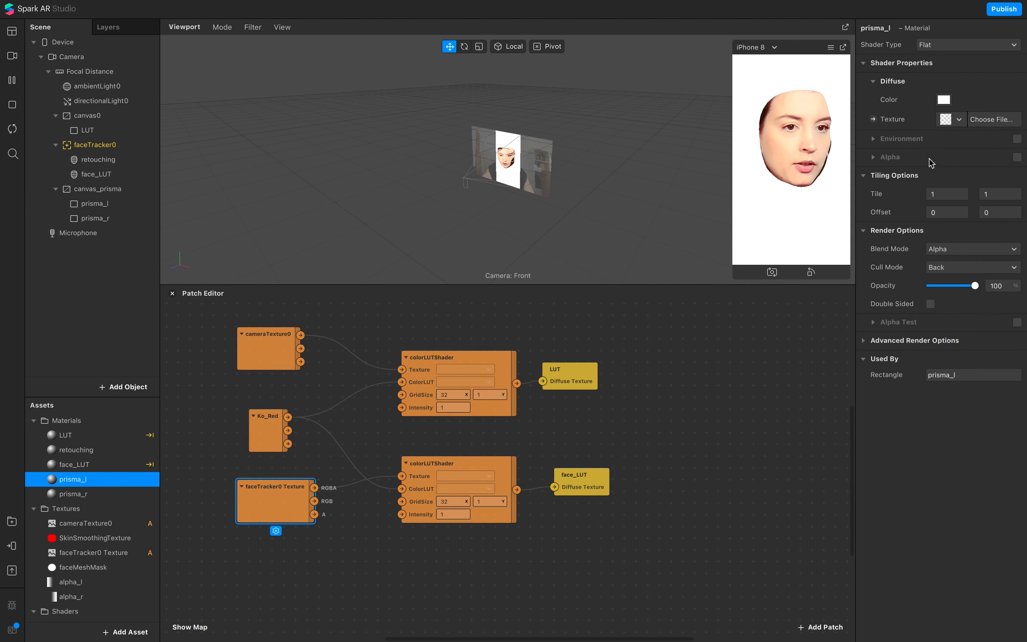
pyautogui.click(1016, 157)
pyautogui.click(953, 195)
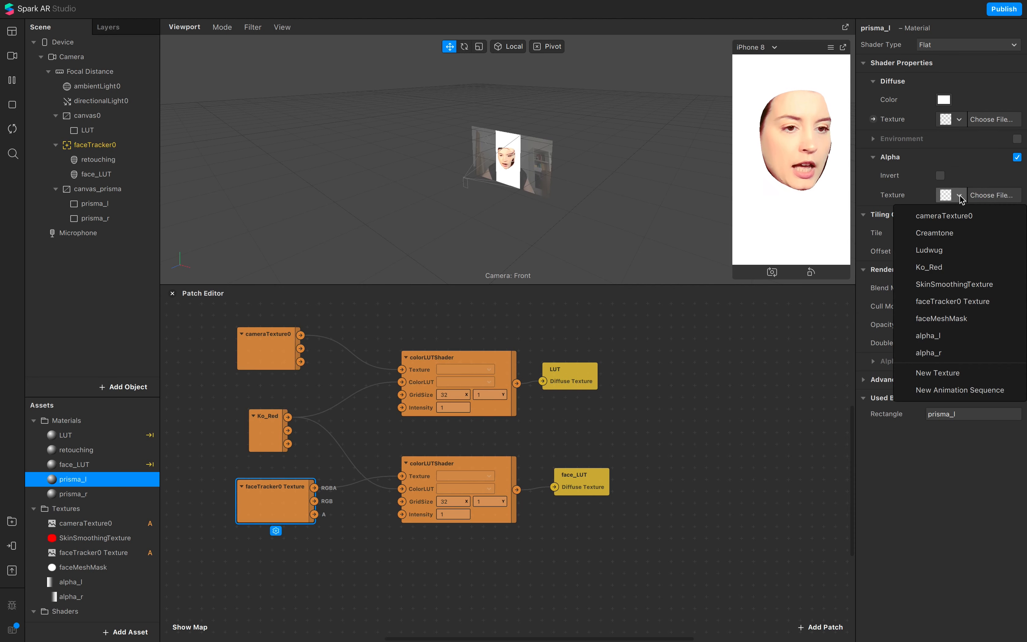
pyautogui.click(943, 337)
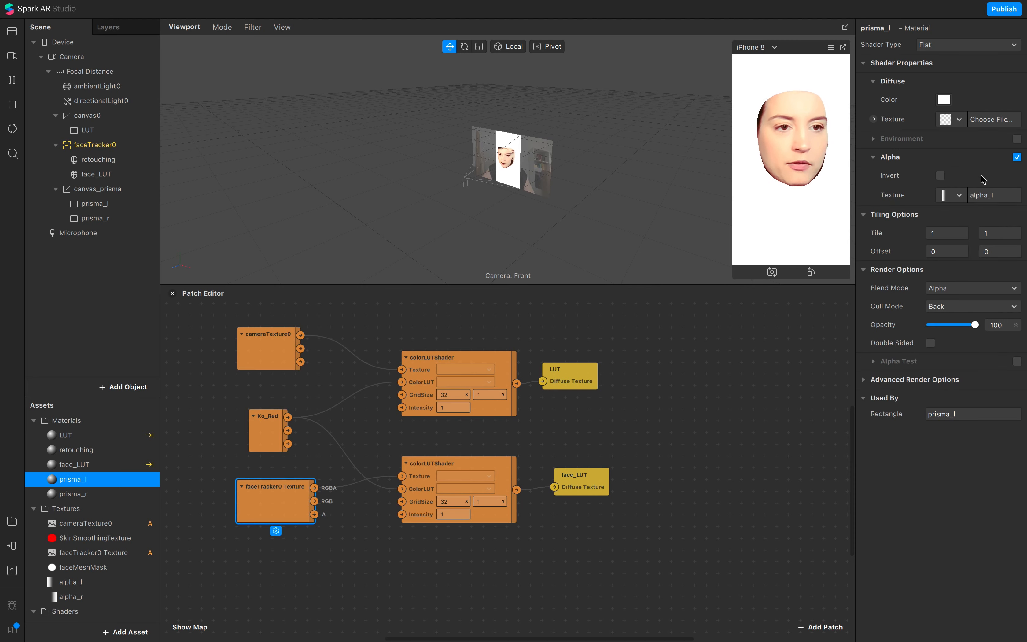
# Step: Enable Alpha on the prisma_r material and use alpha_r as its alpha texture
pyautogui.click(73, 493)
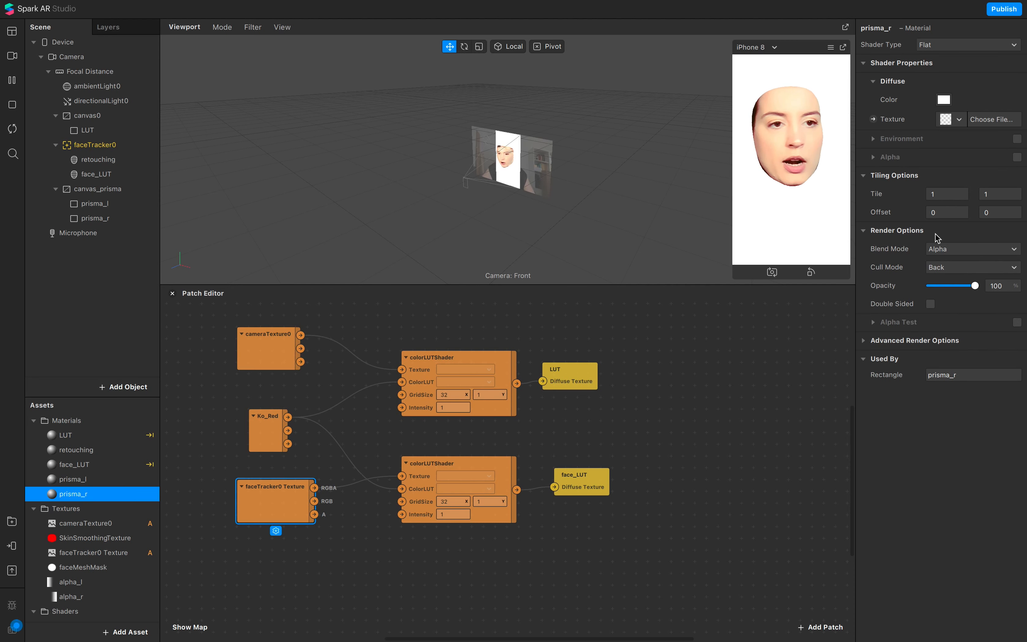
pyautogui.click(1016, 157)
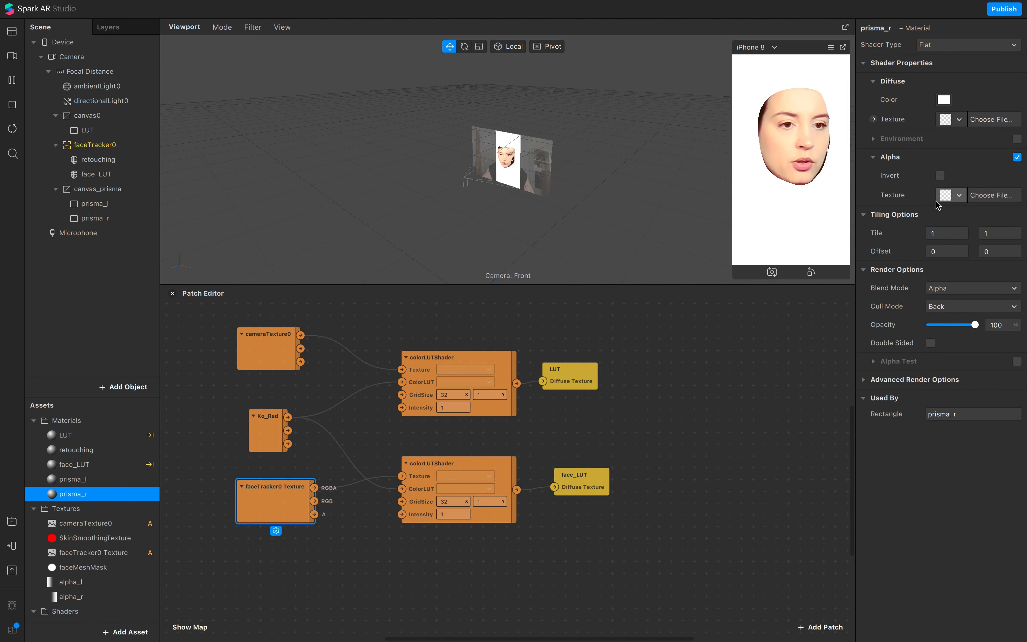
pyautogui.click(962, 197)
pyautogui.click(937, 352)
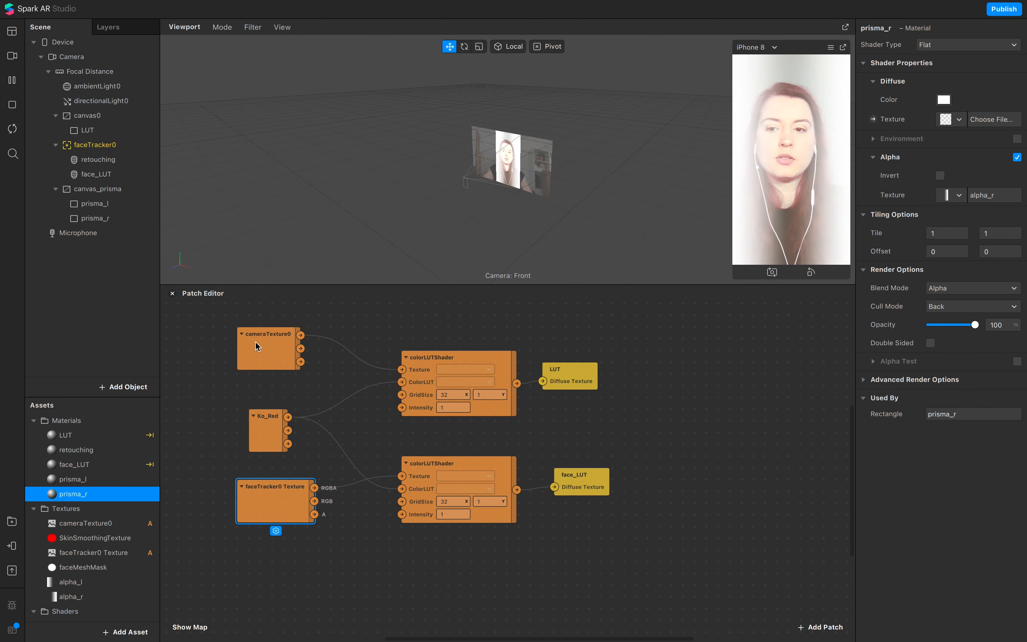
# Step: Turn off Use Depth Test in the face_LUT material's advanced render options
pyautogui.click(98, 174)
pyautogui.click(971, 266)
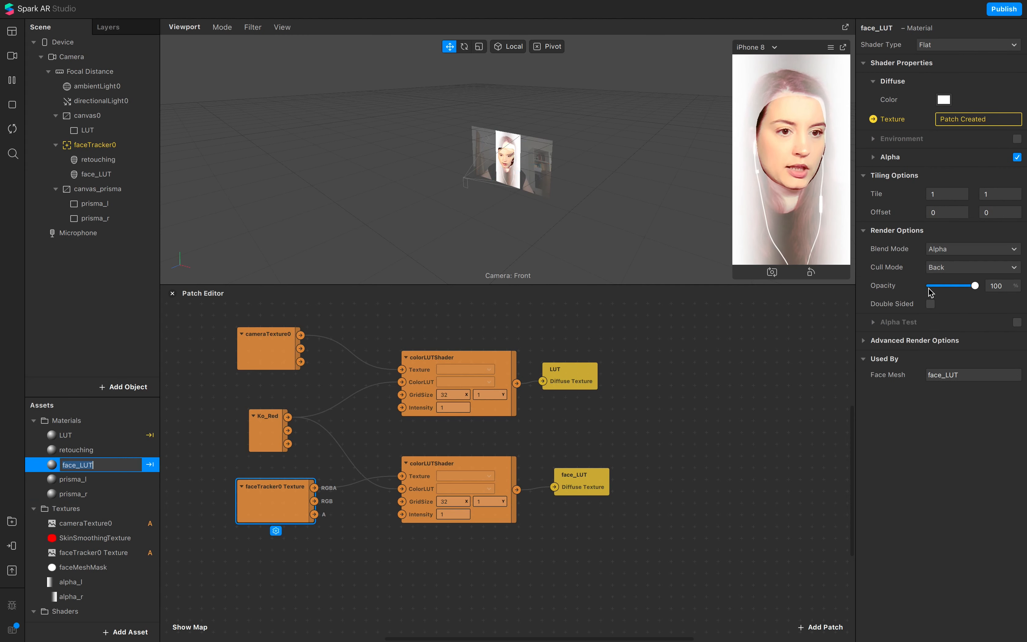
pyautogui.click(866, 340)
pyautogui.click(930, 377)
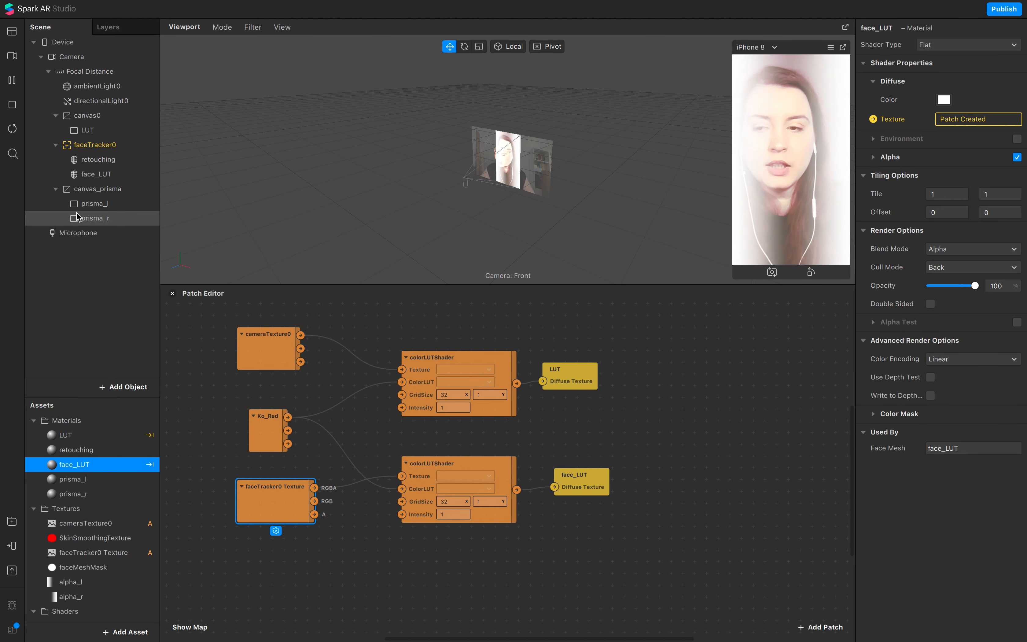
# Step: Search the AR Library for "rgb" and import the RGB Color Shift patch asset into the project
pyautogui.click(95, 204)
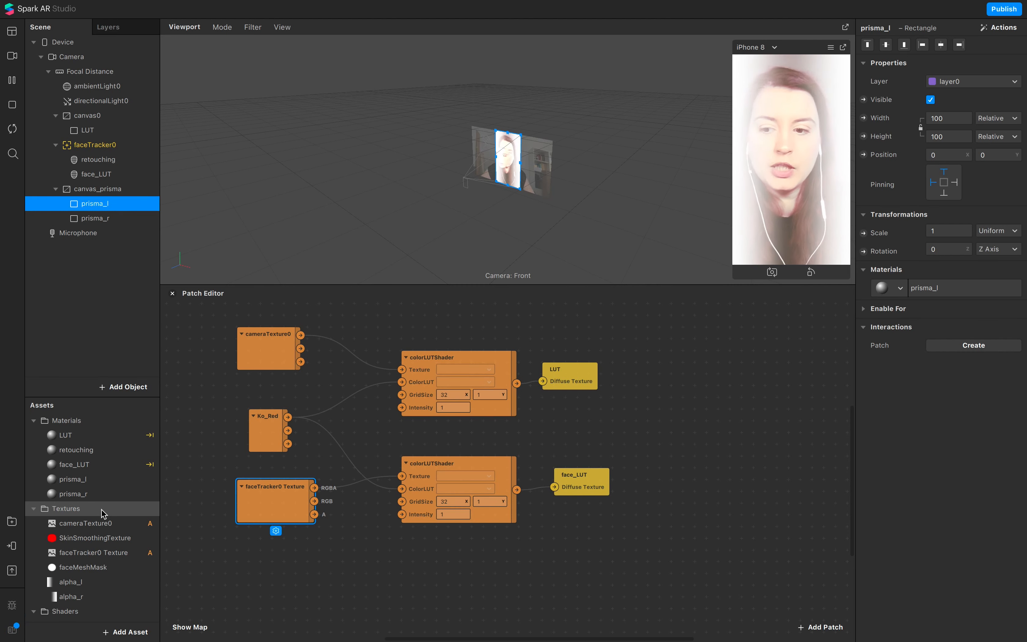
pyautogui.click(12, 519)
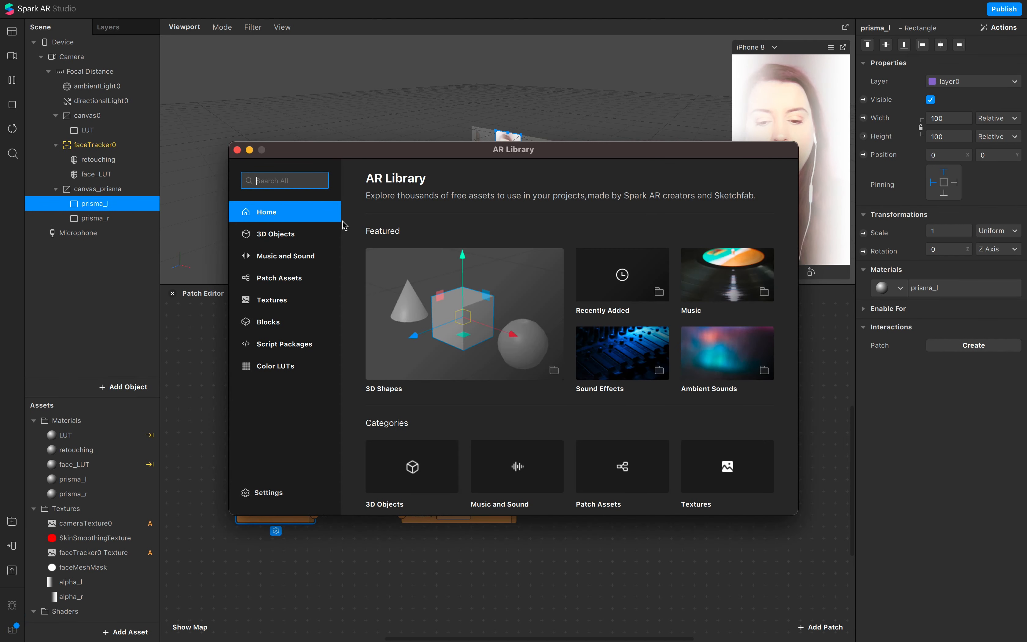
pyautogui.write('rgb')
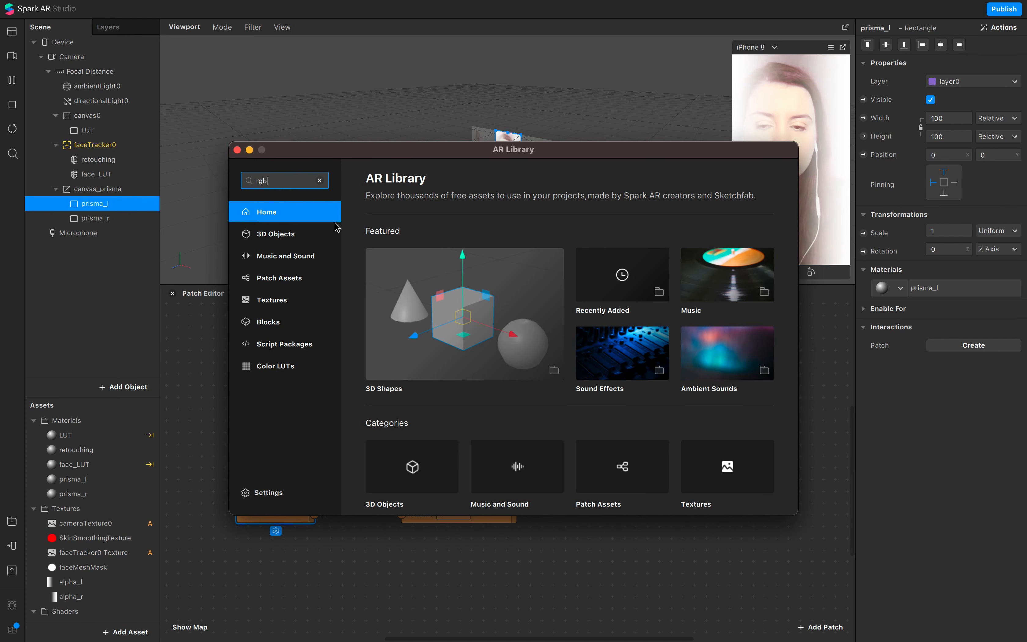
pyautogui.press('Return')
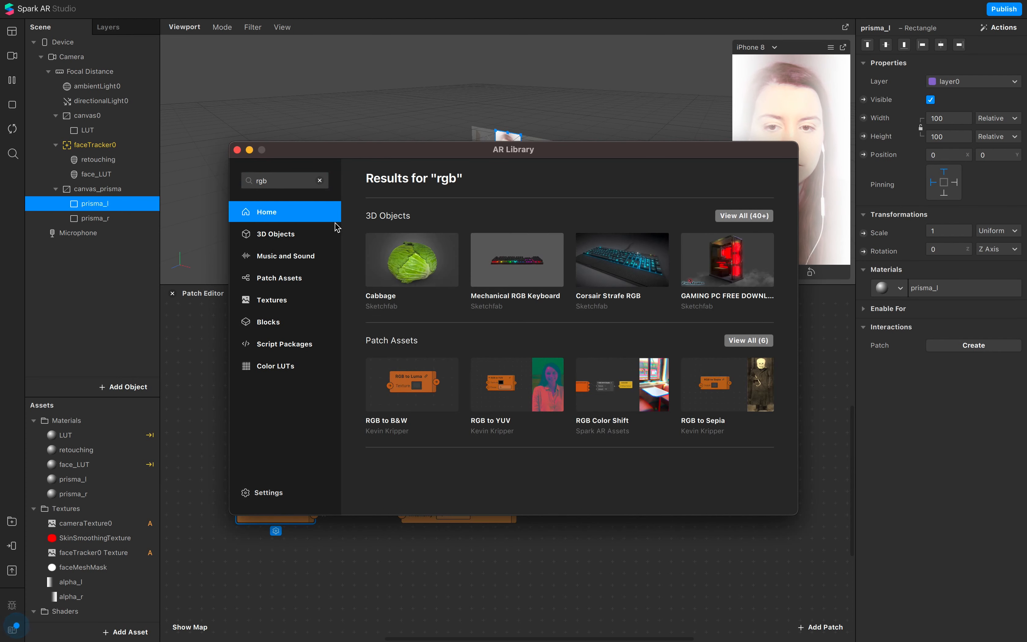
pyautogui.click(604, 393)
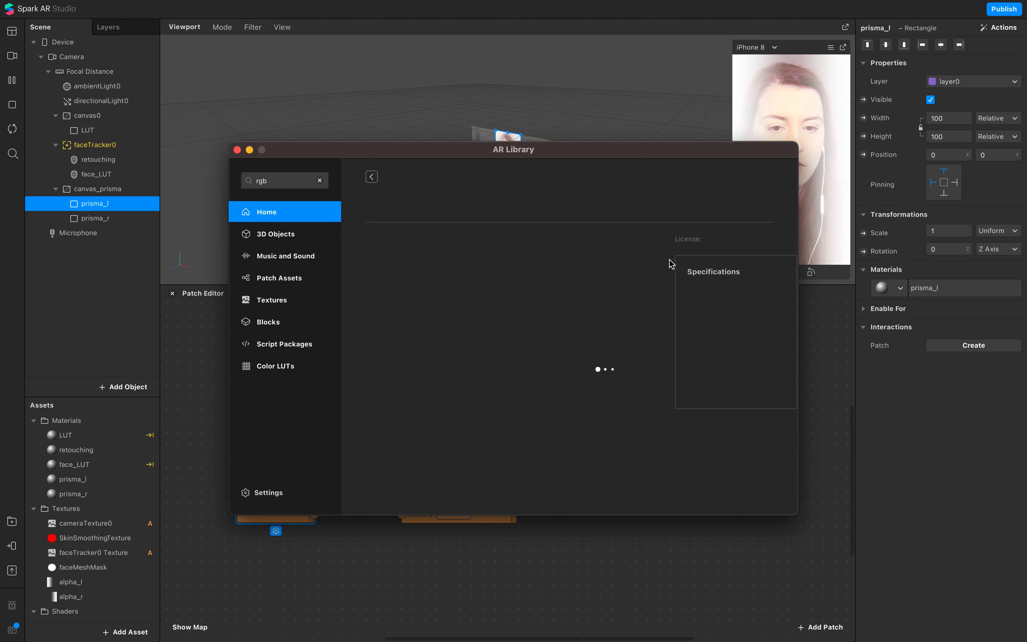
pyautogui.click(726, 202)
pyautogui.click(717, 214)
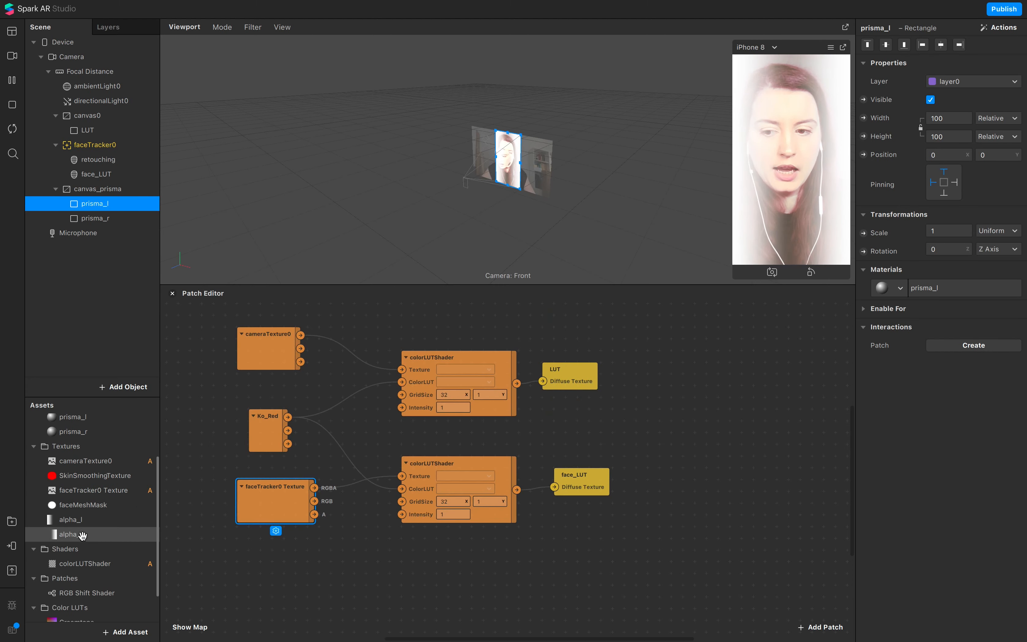
# Step: Add the RGB Shift Shader patch to the graph and feed its Texture input from the colorLUTShader that drives LUT
pyautogui.scroll(-3, 85, 534)
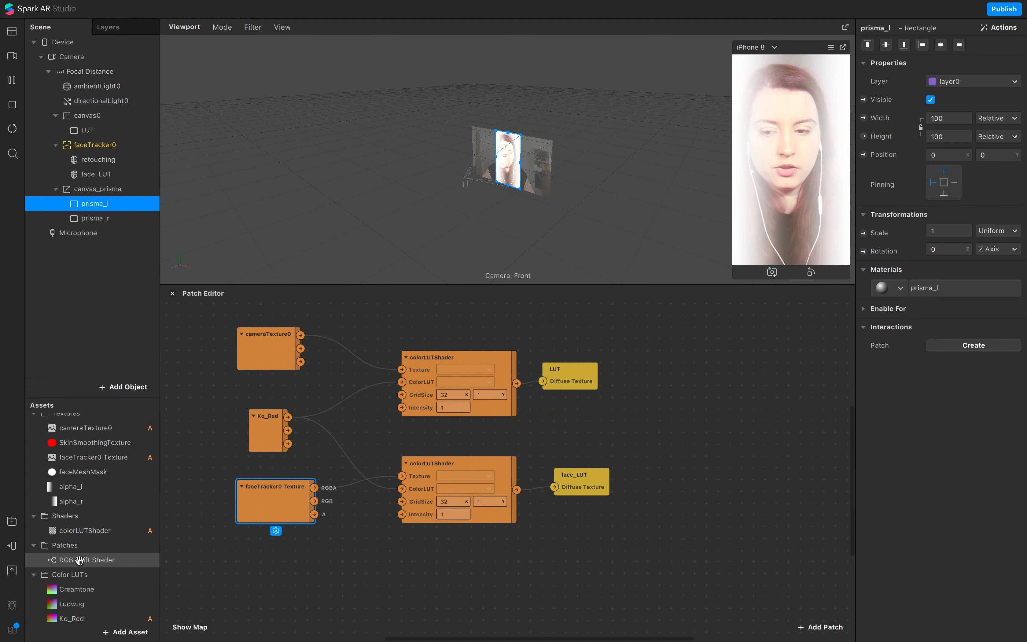
pyautogui.moveTo(79, 560); pyautogui.dragTo(705, 389)
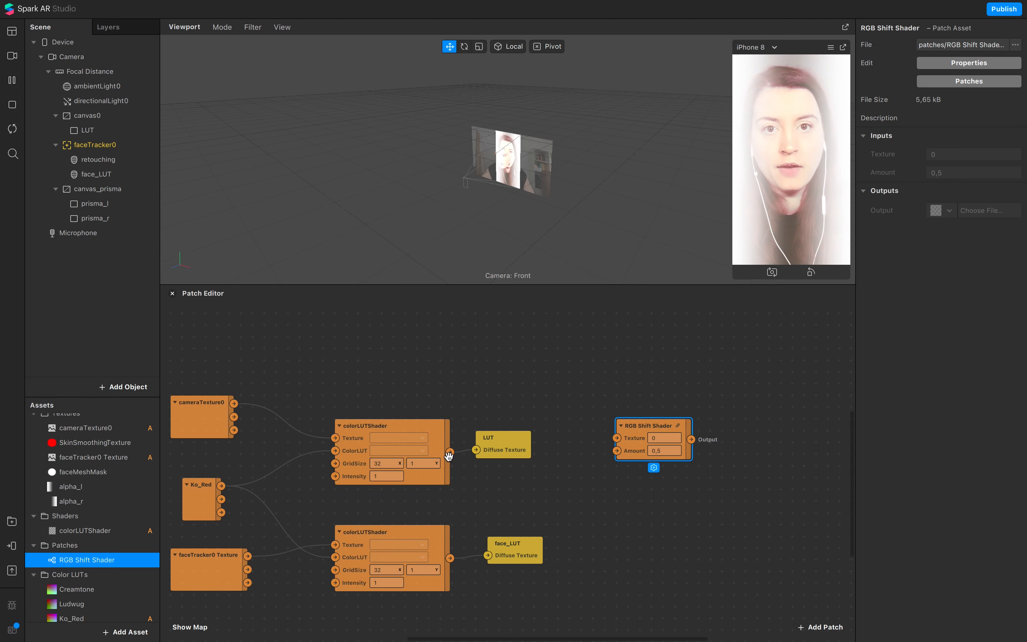
pyautogui.moveTo(450, 451); pyautogui.dragTo(616, 437)
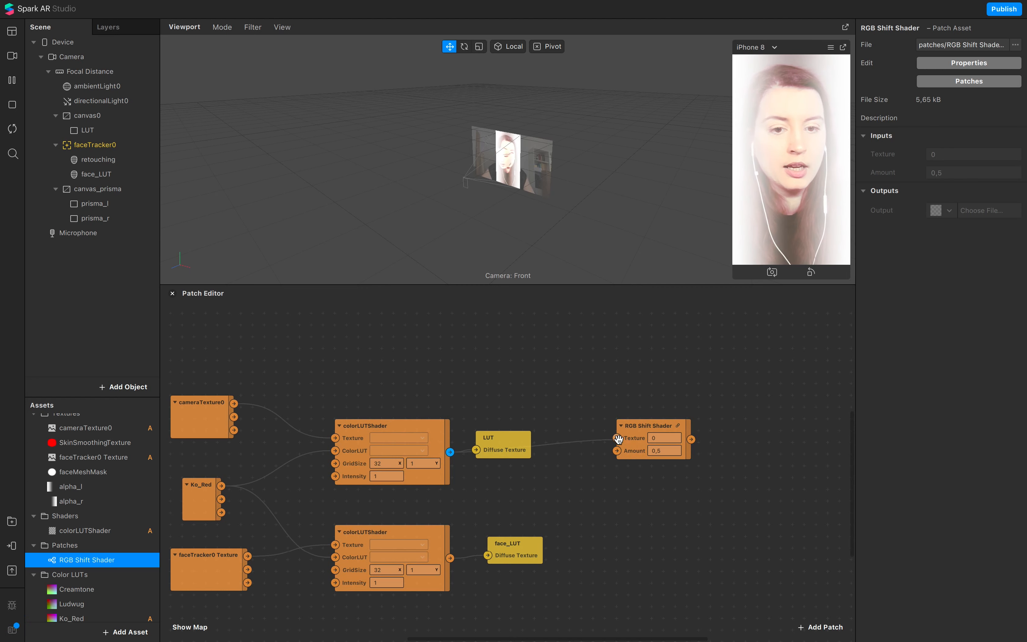
pyautogui.hscroll(2, 618, 441)
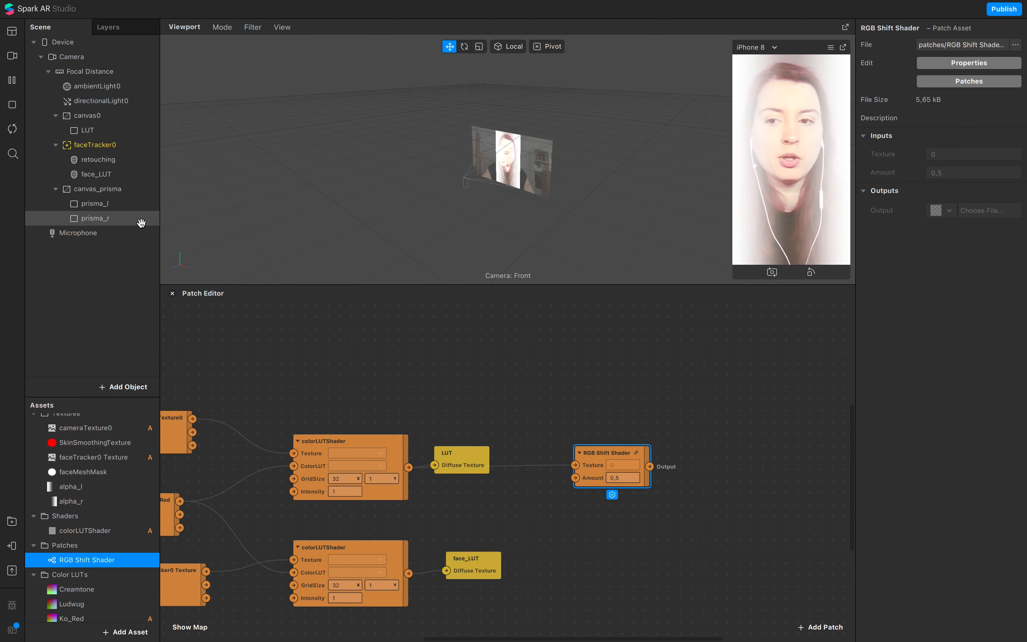
# Step: Create diffuse texture patches for the prisma_l and prisma_r materials and place them beyond the RGB Shift Shader's output
pyautogui.scroll(3, 80, 484)
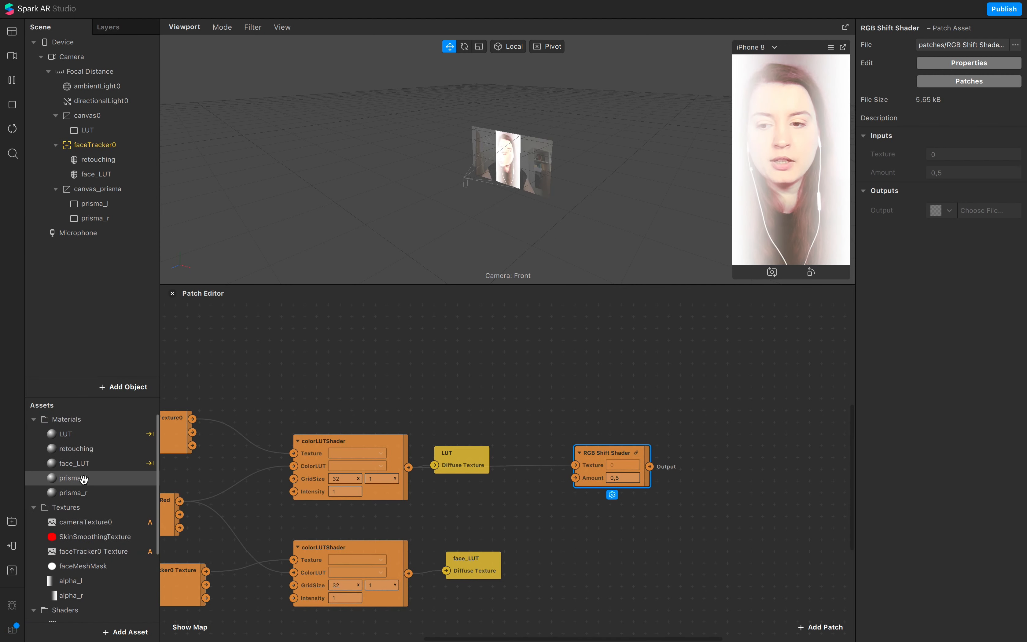
pyautogui.scroll(1, 80, 481)
pyautogui.click(82, 480)
pyautogui.keyDown('shift'); pyautogui.click(83, 493); pyautogui.keyUp('shift')
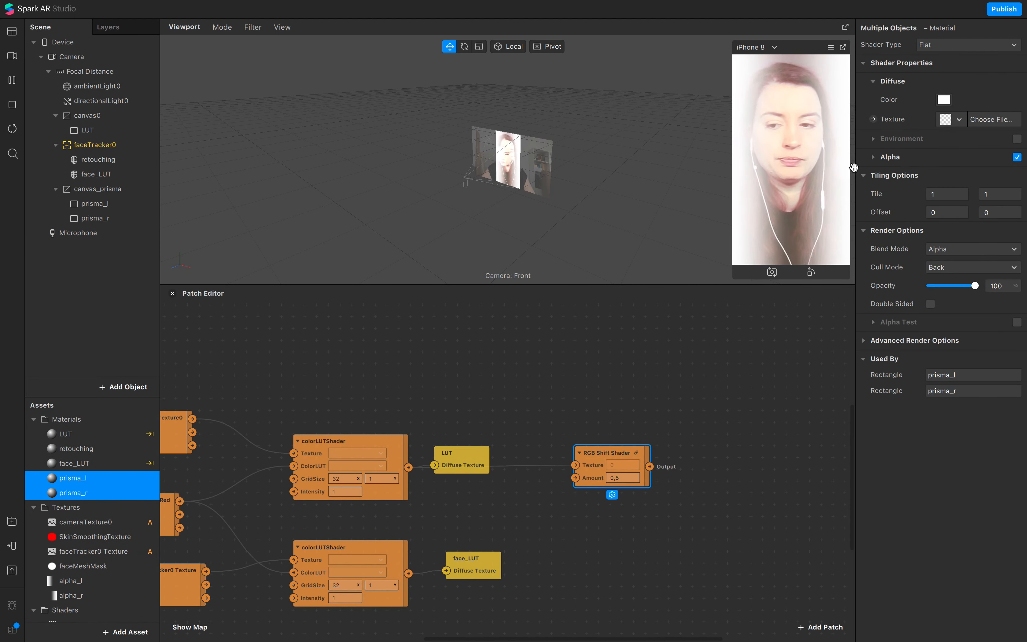
pyautogui.click(873, 119)
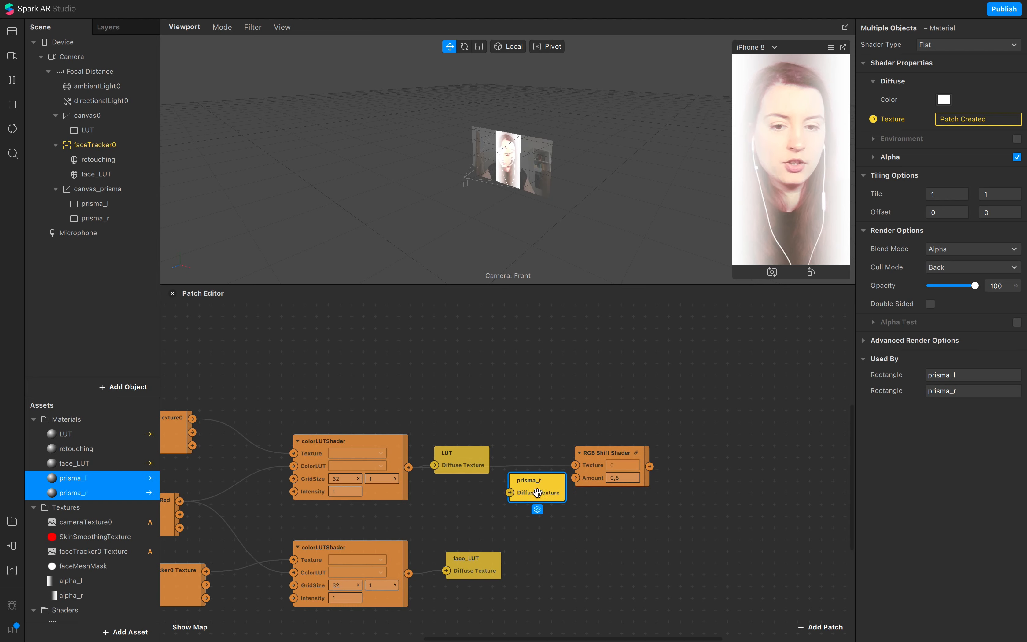
pyautogui.moveTo(538, 490); pyautogui.dragTo(725, 449)
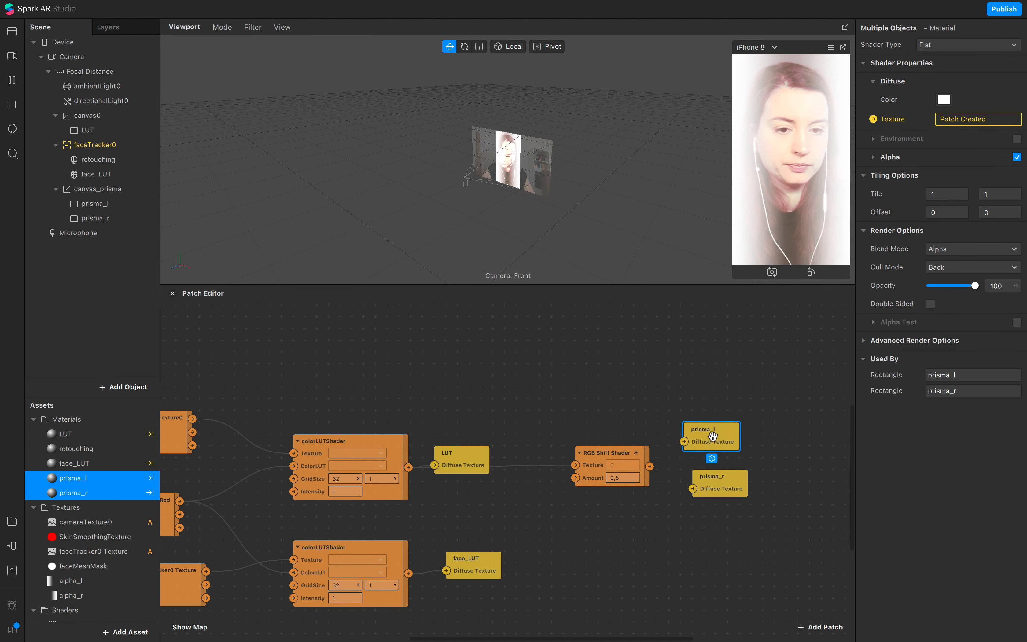
# Step: Feed both prisma textures from the RGB Shift Shader, and move prisma_l to about -71, -11 and prisma_r to about 72, -17
pyautogui.moveTo(650, 466); pyautogui.dragTo(692, 488)
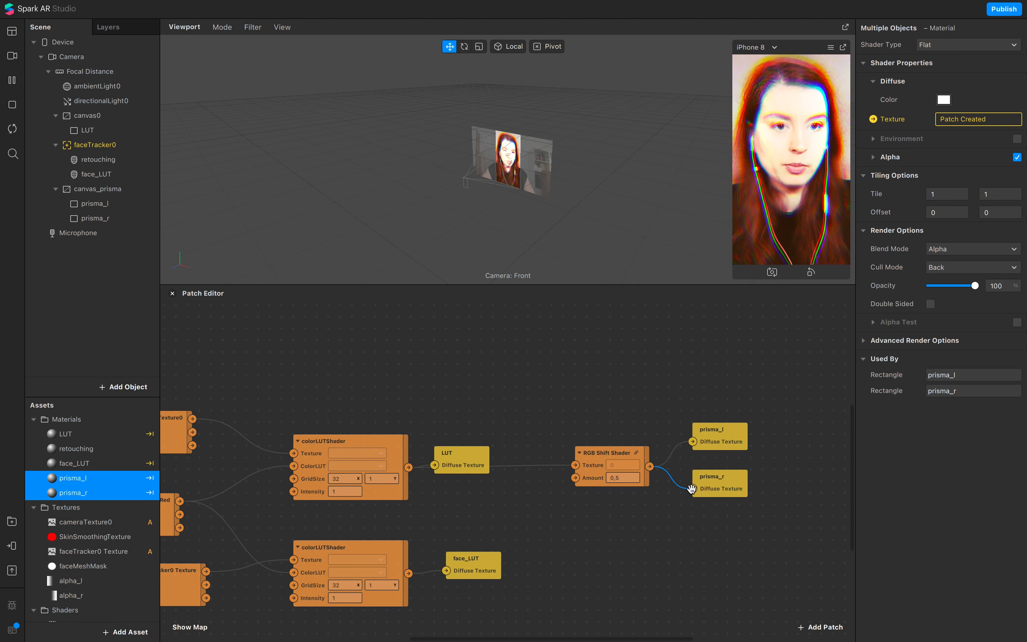
pyautogui.click(89, 203)
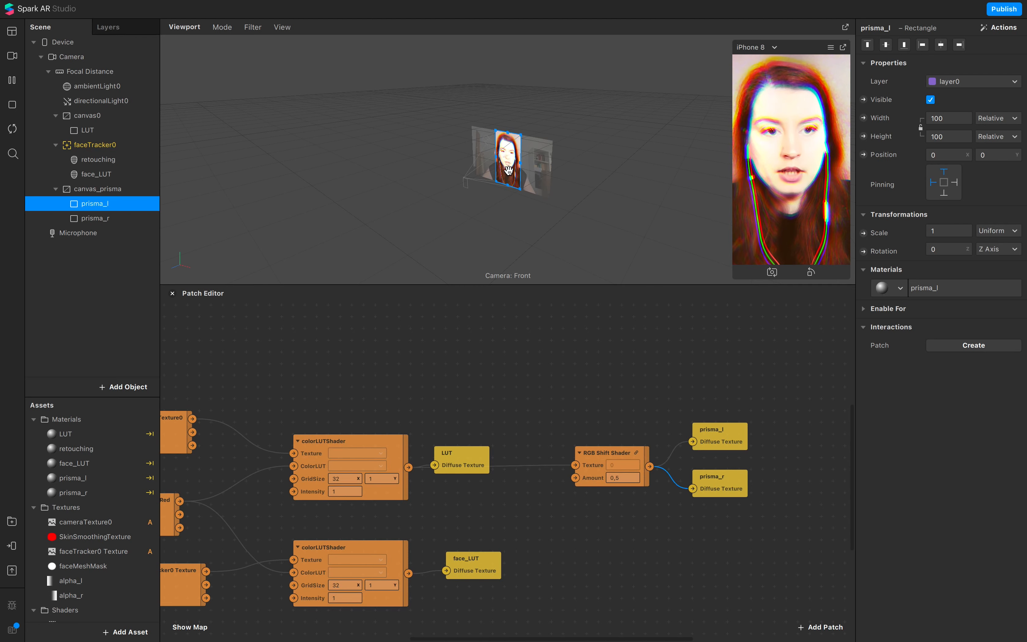
pyautogui.moveTo(508, 171); pyautogui.dragTo(505, 171)
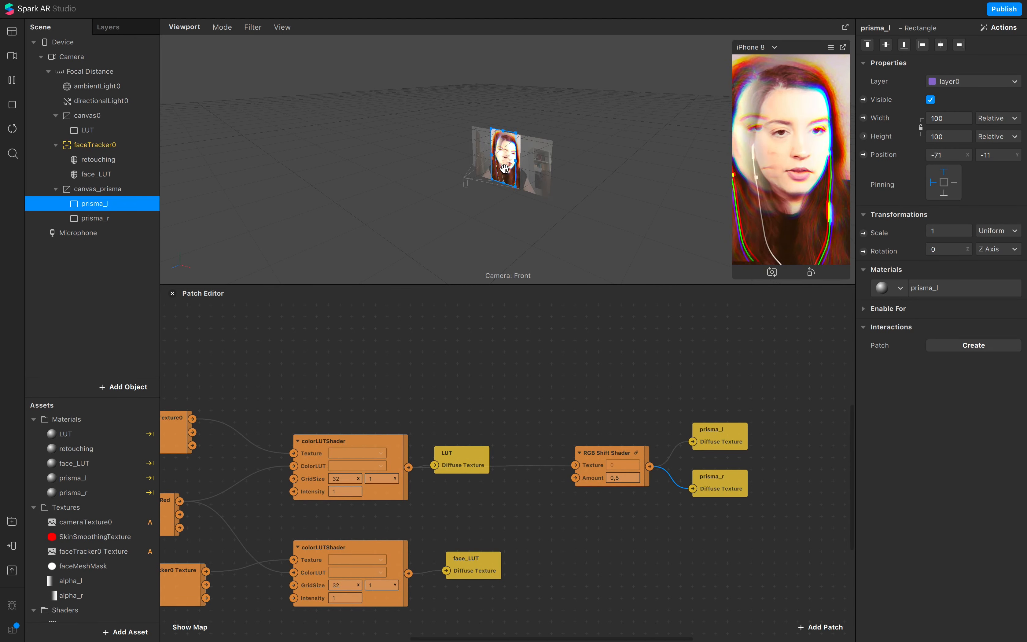
pyautogui.click(78, 219)
pyautogui.moveTo(512, 165); pyautogui.dragTo(519, 165)
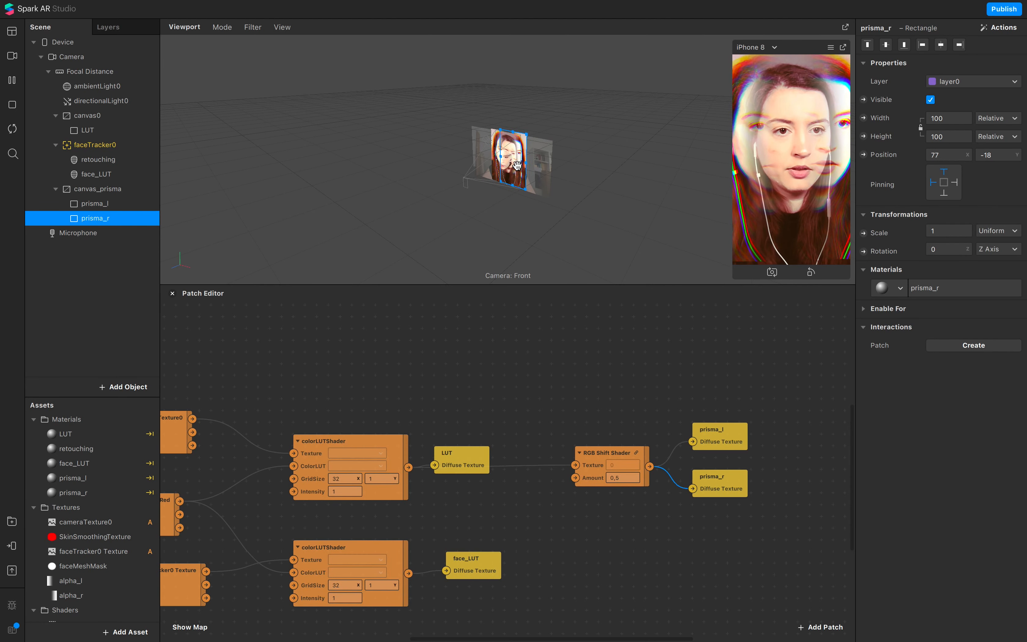
# Step: Search the AR Library for "kira" and import the Simple Kira patch asset into the project
pyautogui.scroll(-2, 686, 521)
pyautogui.hscroll(-2, 686, 521)
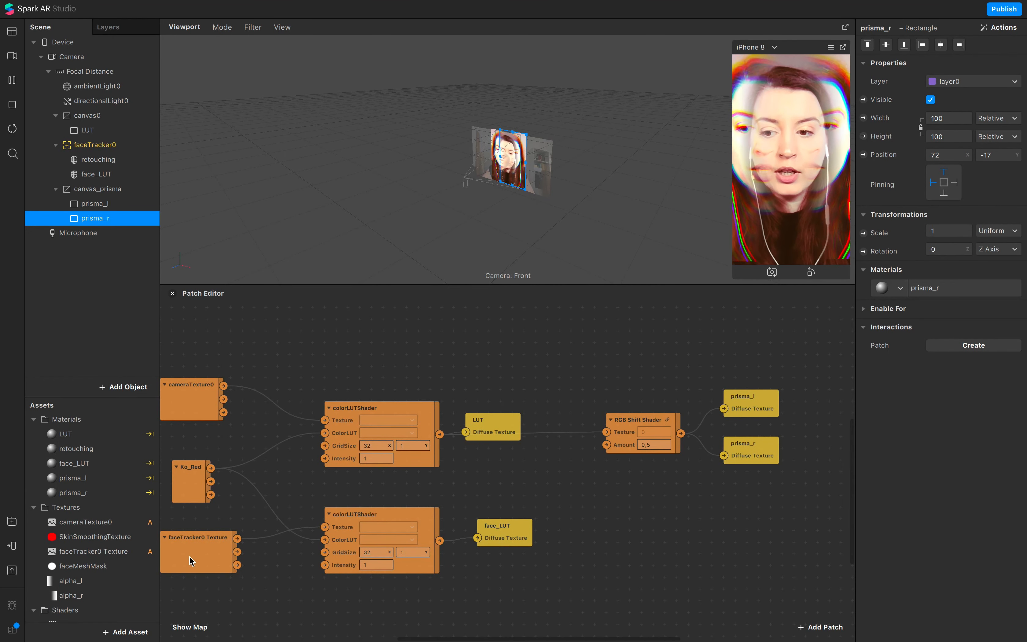
pyautogui.click(11, 522)
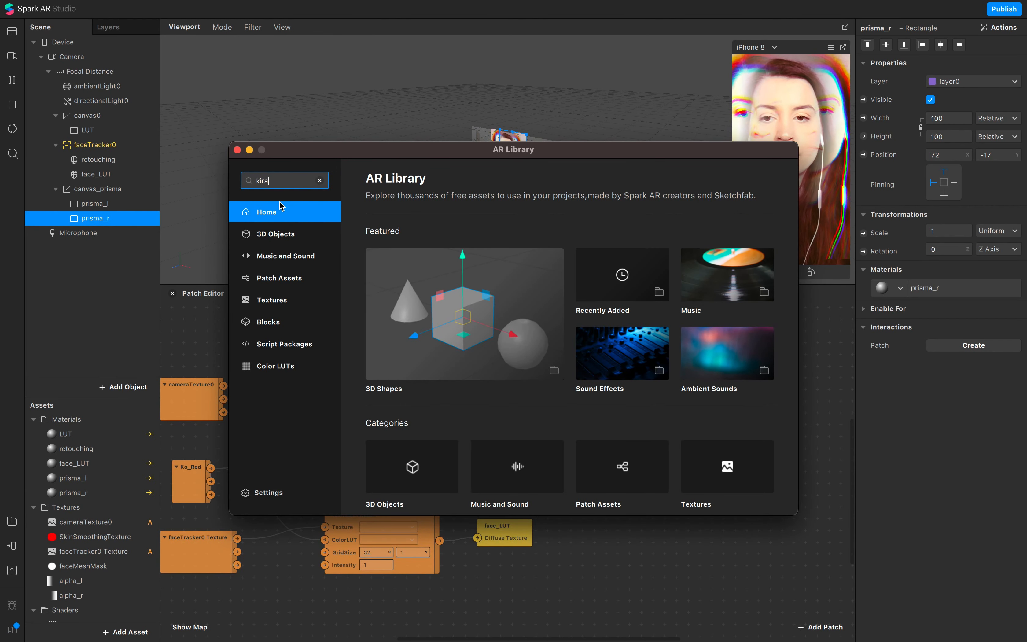
pyautogui.press('Return')
pyautogui.click(427, 374)
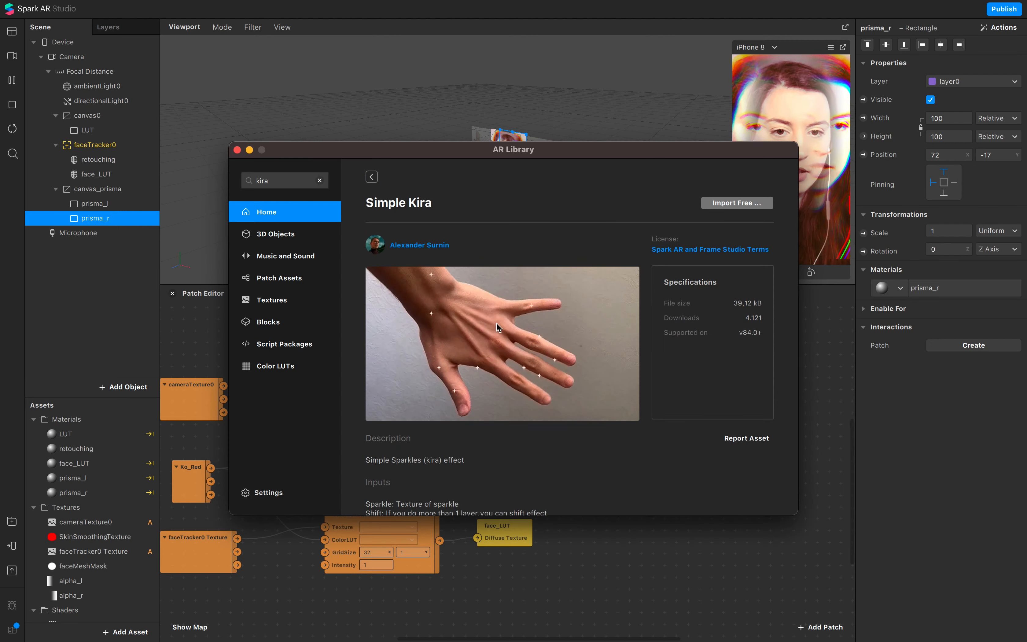
pyautogui.click(734, 202)
pyautogui.click(717, 216)
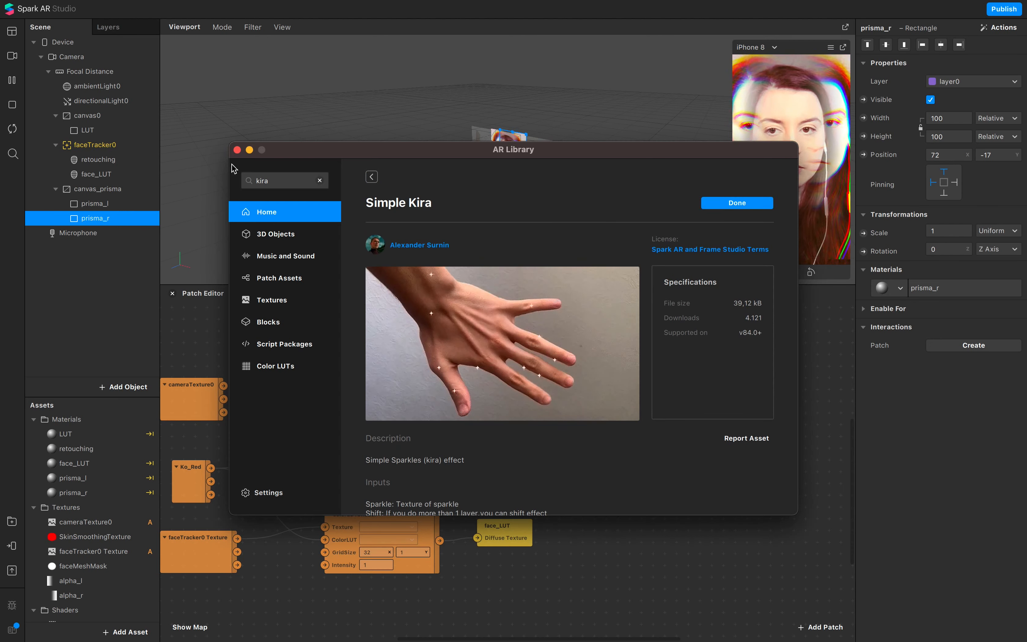
pyautogui.click(237, 150)
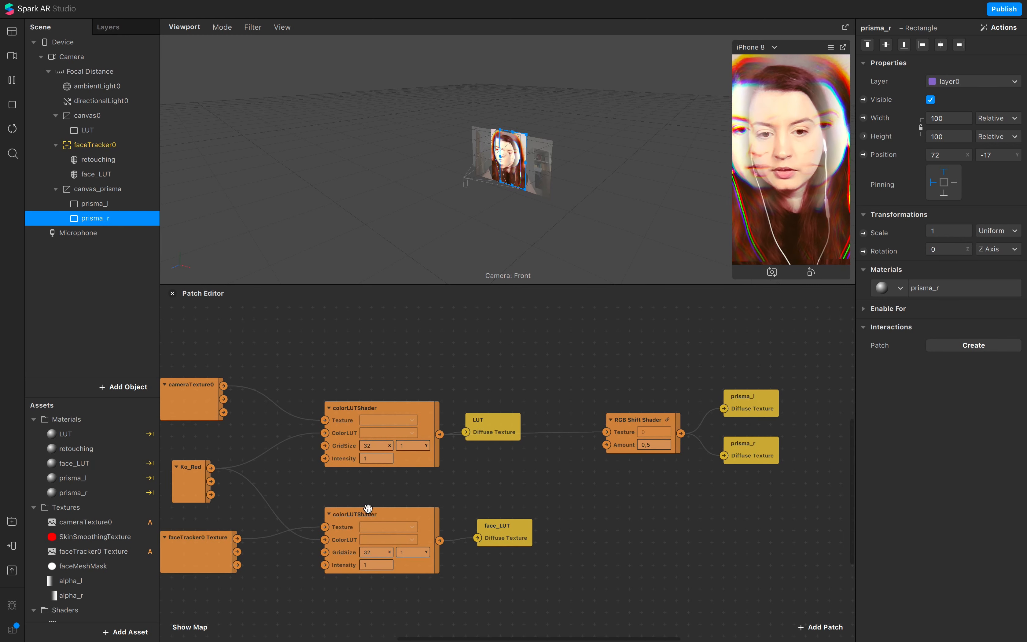
# Step: Add the simple kira patch to the graph and place it below the colorLUTShader that drives face_LUT
pyautogui.scroll(-5, 369, 509)
pyautogui.scroll(-5, 128, 522)
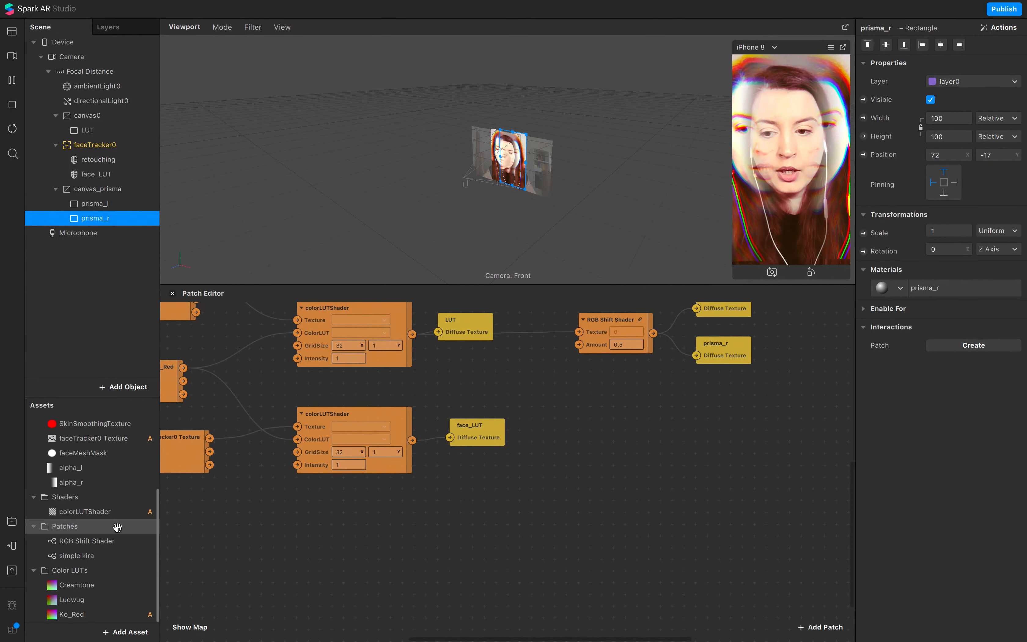
pyautogui.moveTo(90, 556); pyautogui.dragTo(673, 487)
pyautogui.scroll(2, 672, 487)
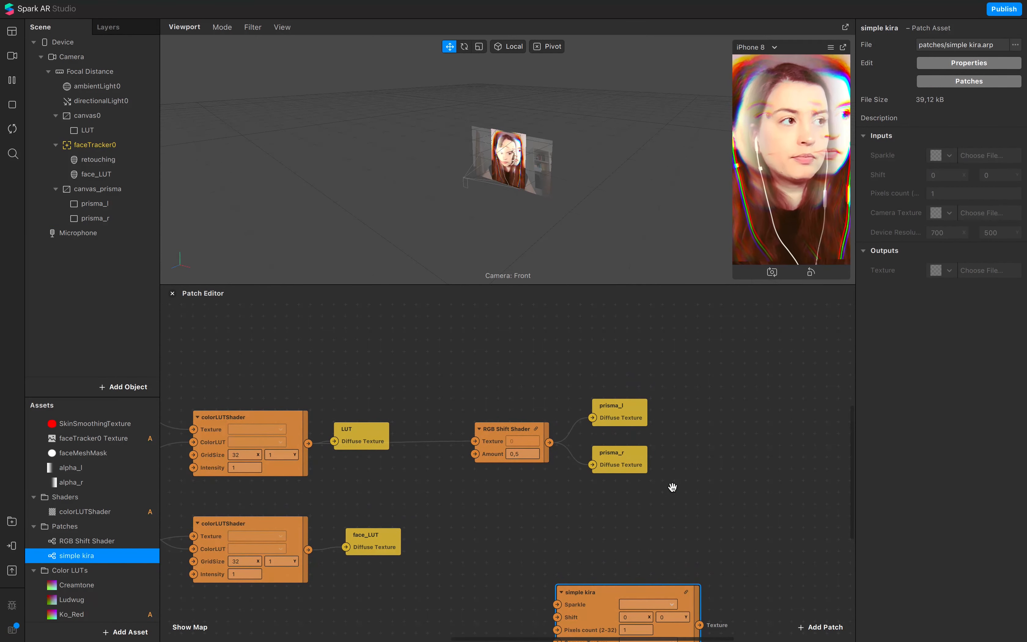
pyautogui.scroll(-5, 673, 487)
pyautogui.hscroll(5, 673, 487)
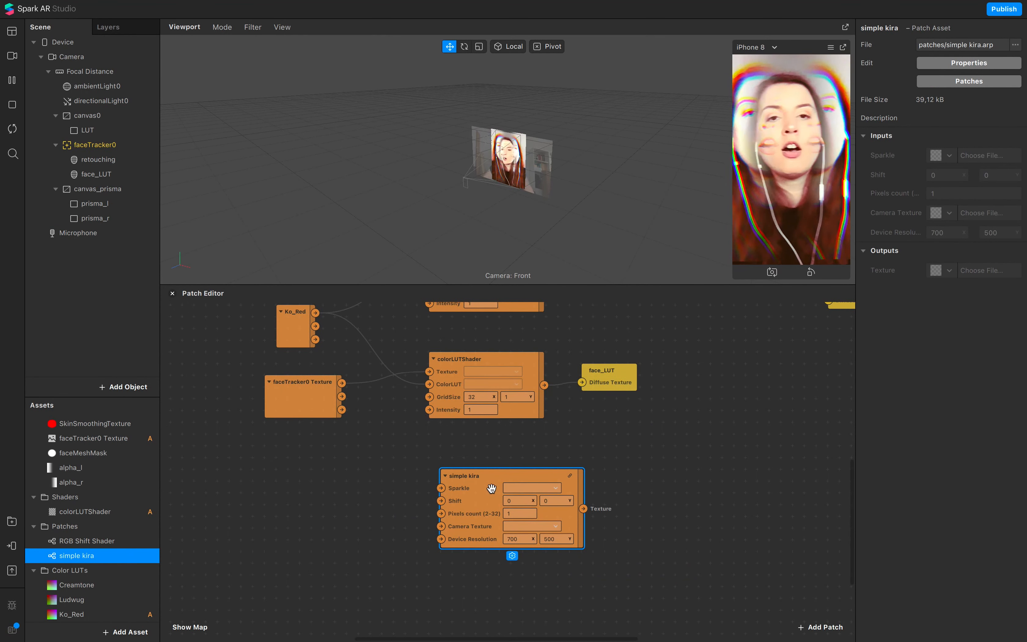
pyautogui.moveTo(491, 489); pyautogui.dragTo(474, 513)
pyautogui.scroll(4, 475, 513)
pyautogui.hscroll(2, 474, 514)
pyautogui.hscroll(-2, 474, 513)
pyautogui.scroll(-4, 474, 513)
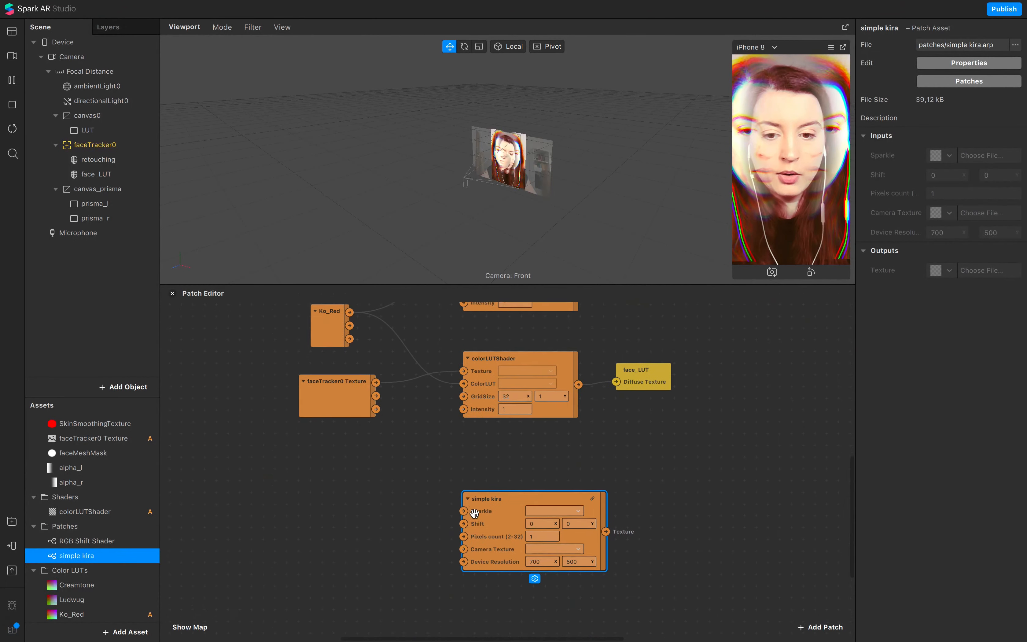
# Step: Add a Device patch beside simple kira and connect its Screen Size output to the Device Resolution input
pyautogui.scroll(-3, 474, 514)
pyautogui.click(54, 42)
pyautogui.moveTo(54, 42); pyautogui.dragTo(477, 524)
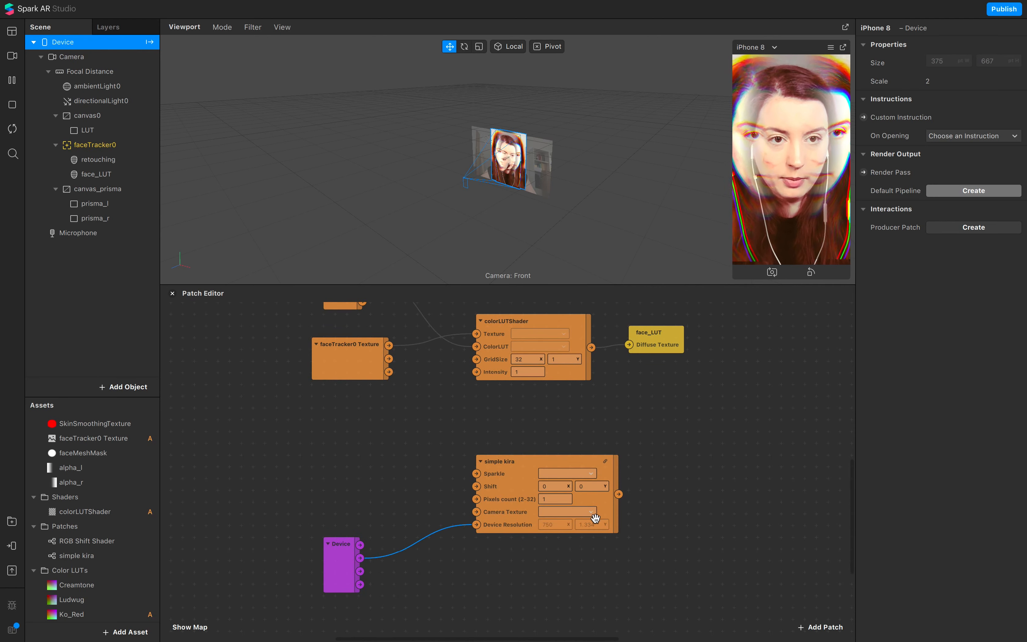
pyautogui.moveTo(346, 547); pyautogui.dragTo(359, 514)
pyautogui.scroll(5, 360, 514)
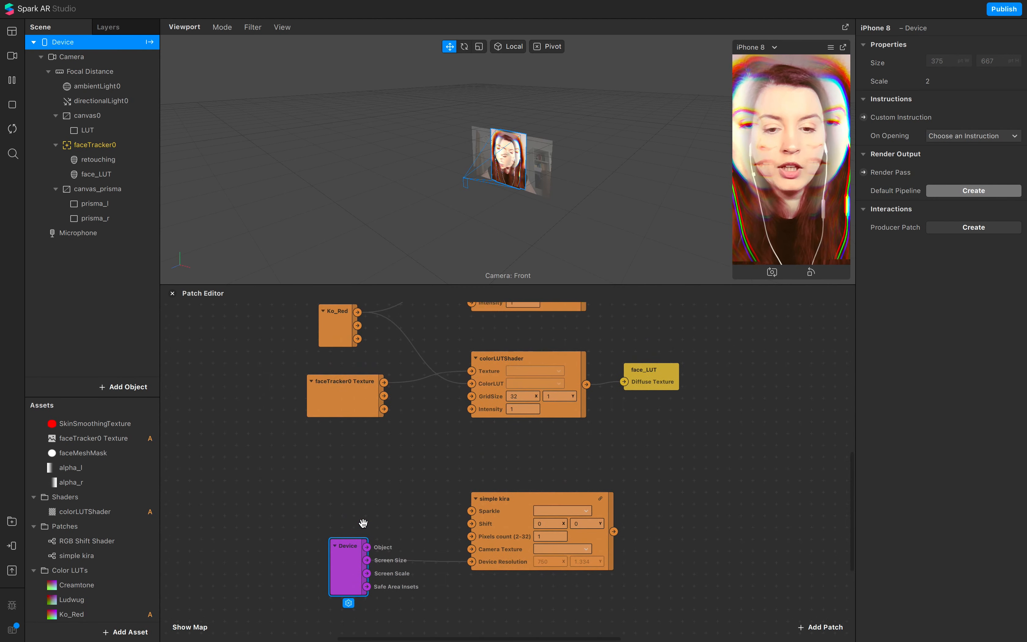
# Step: Connect the first output of cameraTexture0 to the Camera Texture input of simple kira
pyautogui.scroll(8, 473, 570)
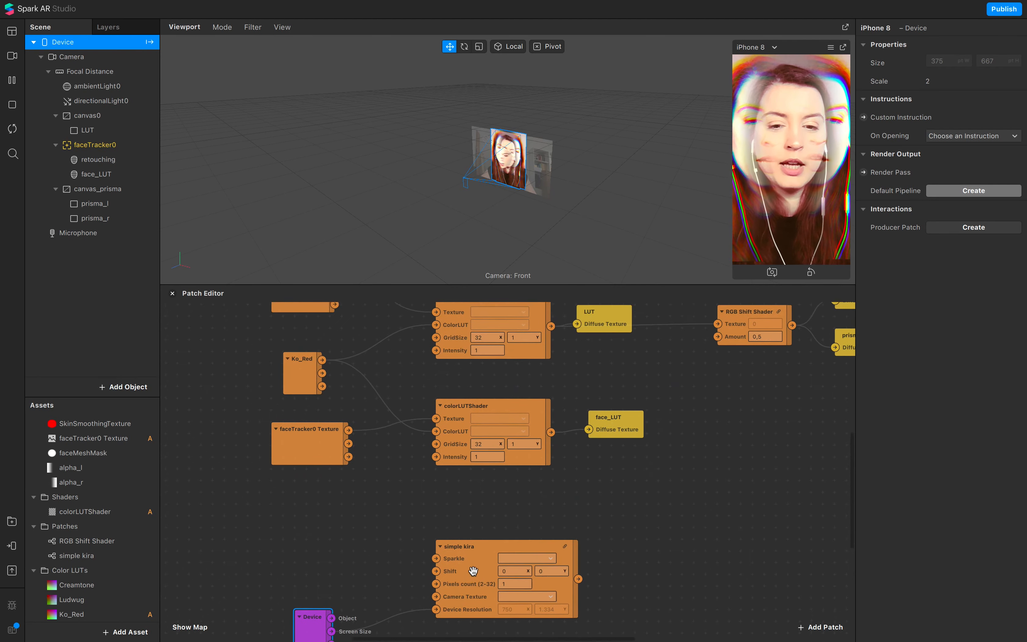
pyautogui.scroll(-3, 473, 571)
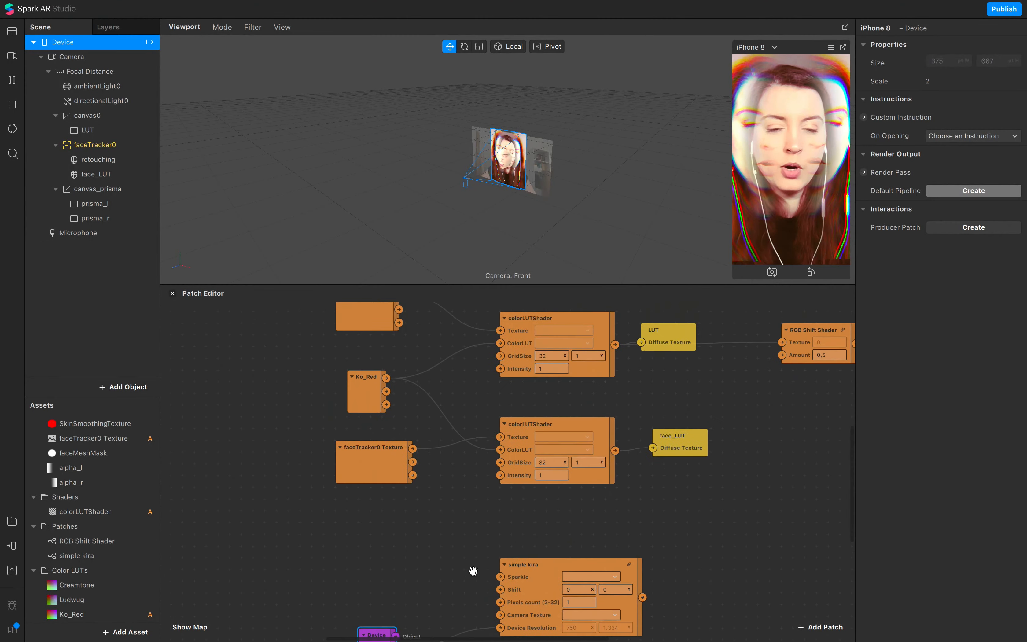
pyautogui.scroll(1, 473, 570)
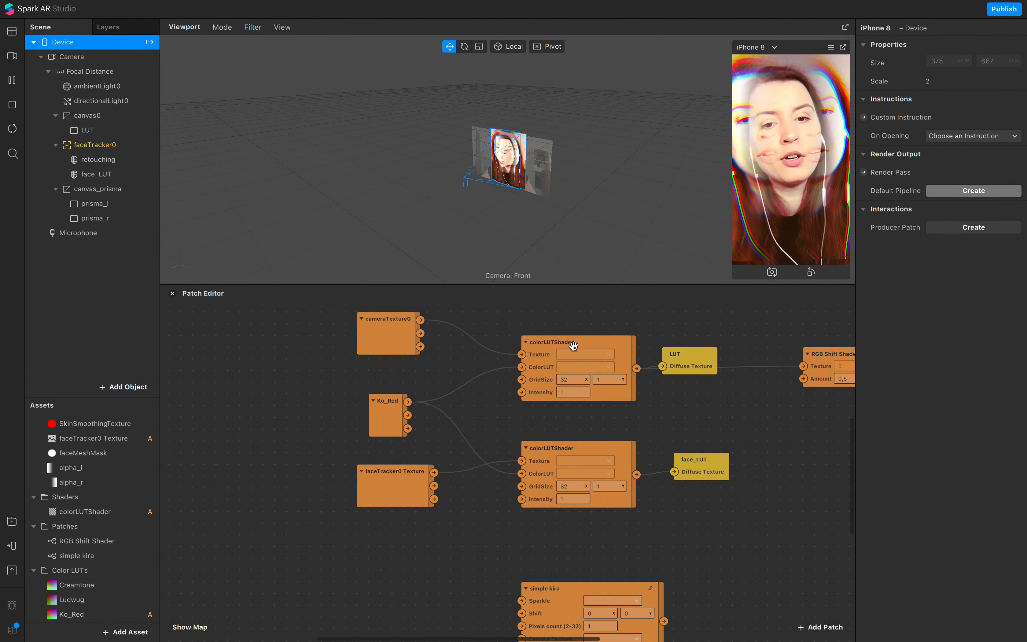
pyautogui.hscroll(-5, 528, 419)
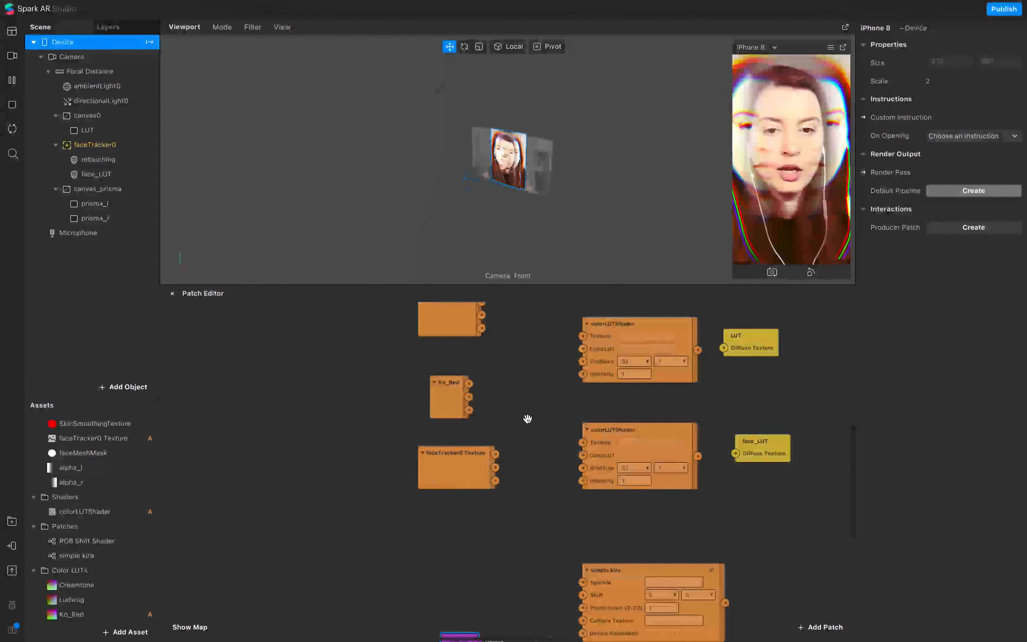
pyautogui.scroll(3, 595, 362)
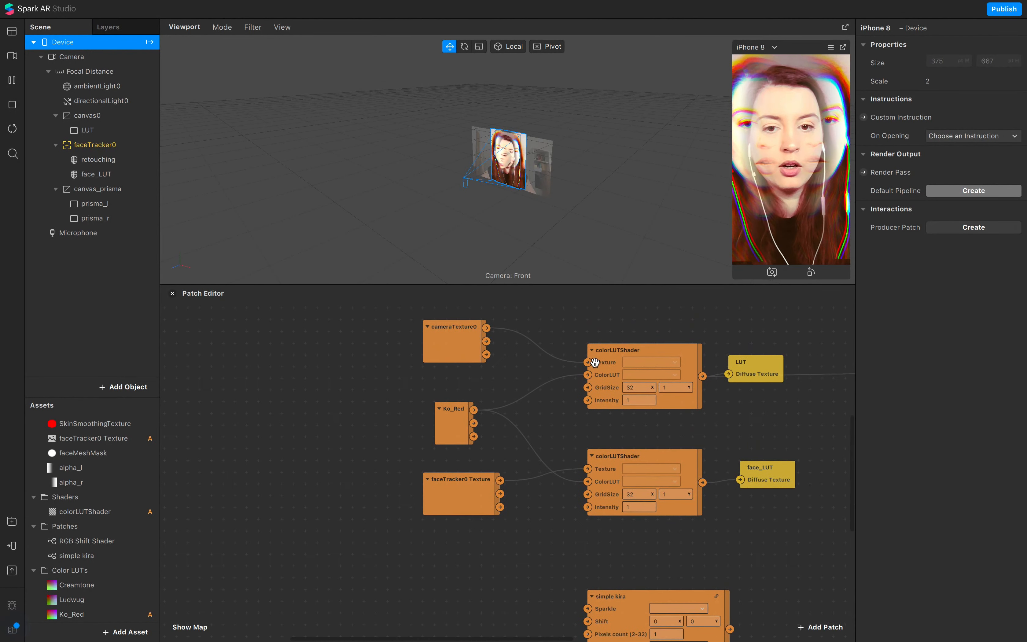
pyautogui.hscroll(-5, 556, 394)
pyautogui.scroll(-4, 556, 394)
pyautogui.scroll(3, 557, 395)
pyautogui.moveTo(524, 340); pyautogui.dragTo(608, 545)
pyautogui.scroll(-4, 632, 637)
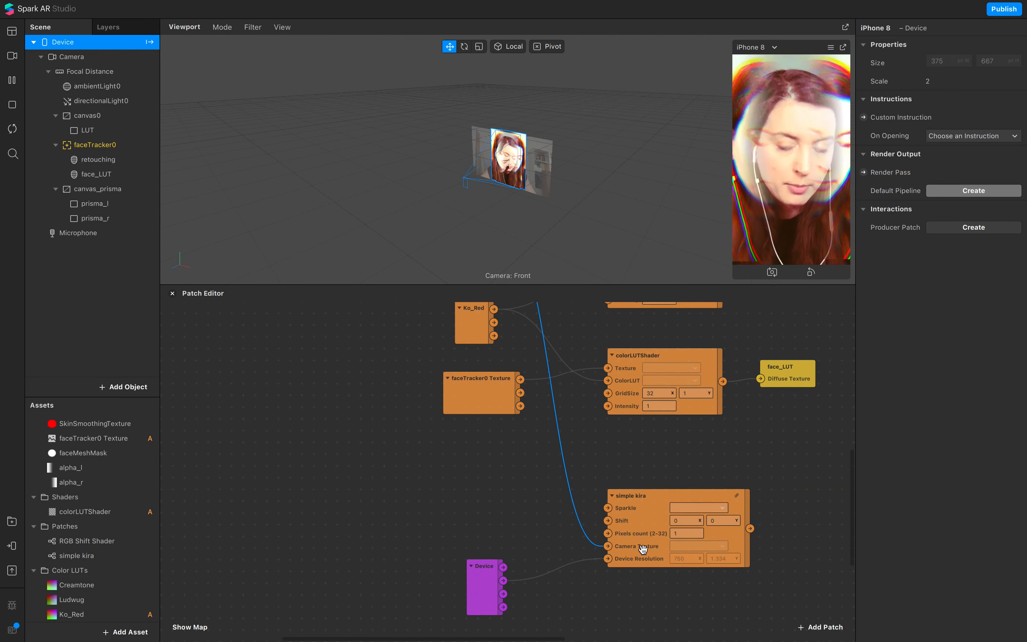
# Step: Import the pngaaa.com-167589 sparkle image from the computer's material folder as a texture
pyautogui.scroll(3, 643, 550)
pyautogui.hscroll(2, 643, 549)
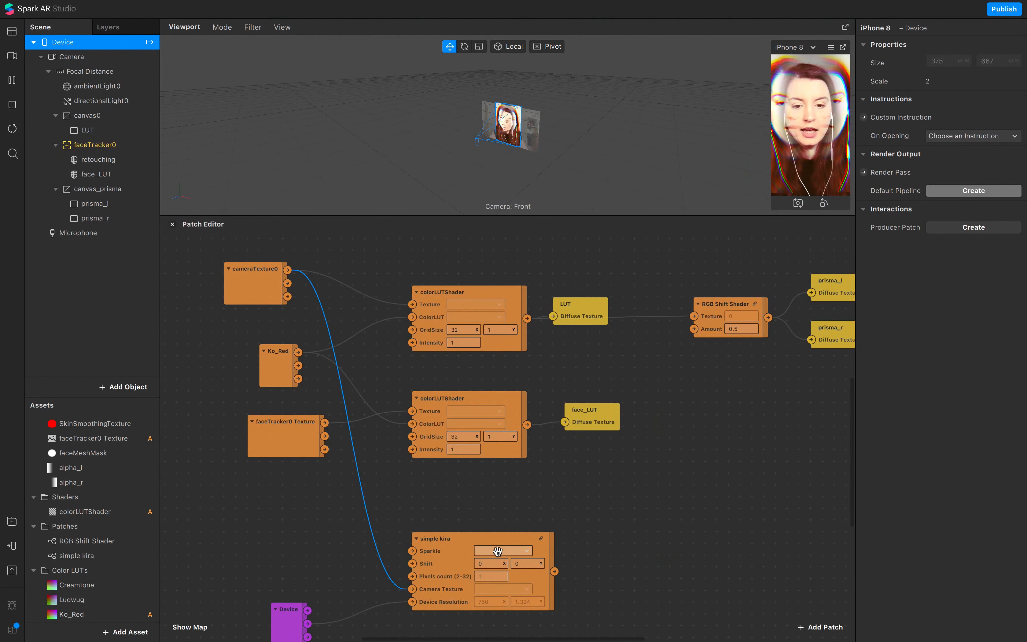
pyautogui.click(497, 550)
pyautogui.click(125, 632)
pyautogui.moveTo(201, 431)
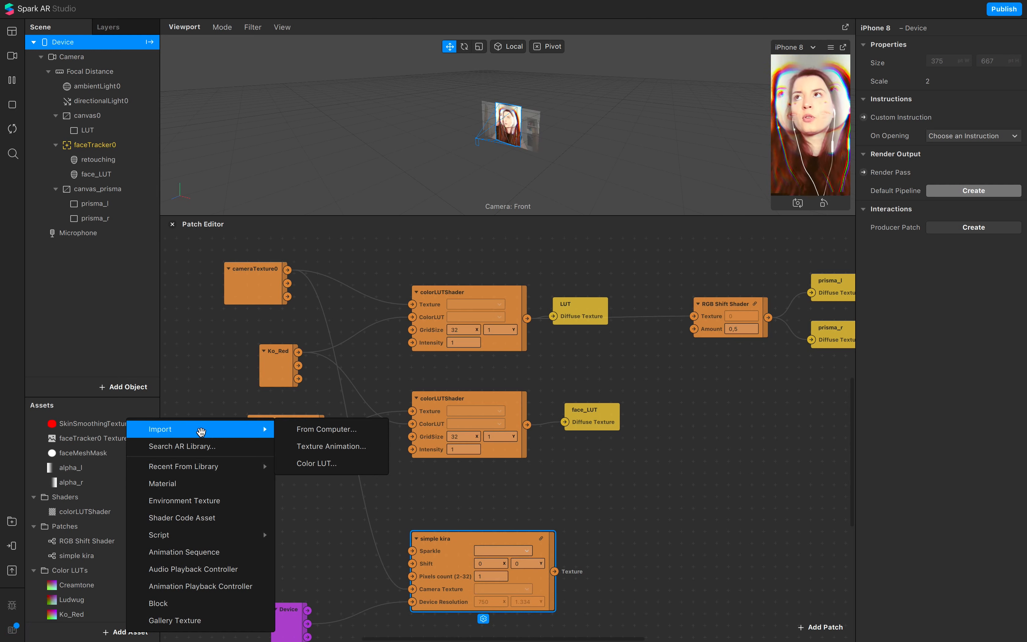
pyautogui.click(327, 429)
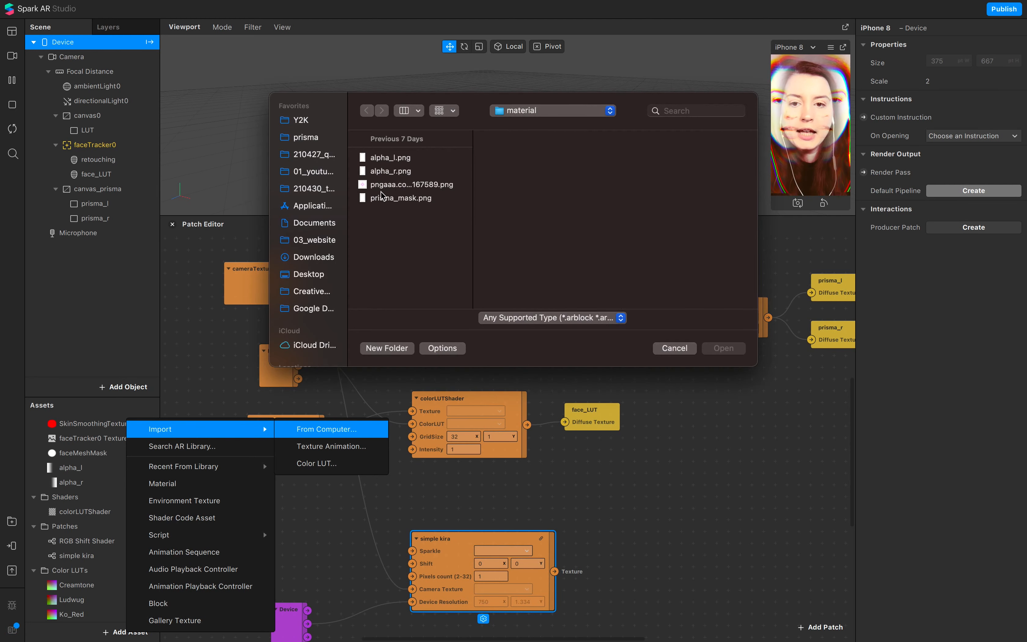
pyautogui.click(384, 184)
pyautogui.click(723, 348)
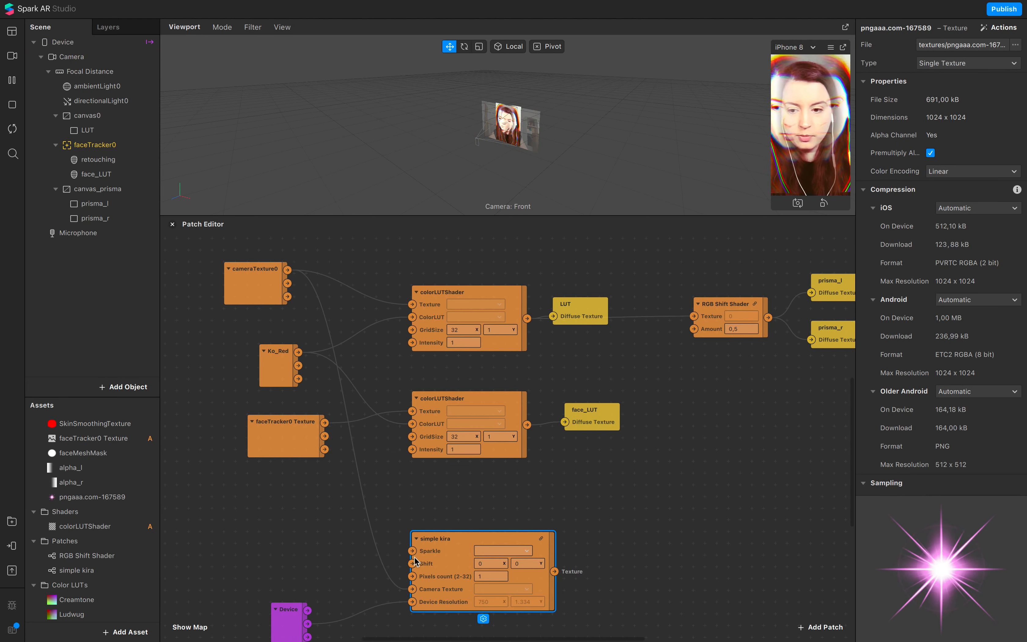
# Step: Set the Sparkle texture of the simple kira patch to pngaaa.com-167589
pyautogui.scroll(-1, 66, 586)
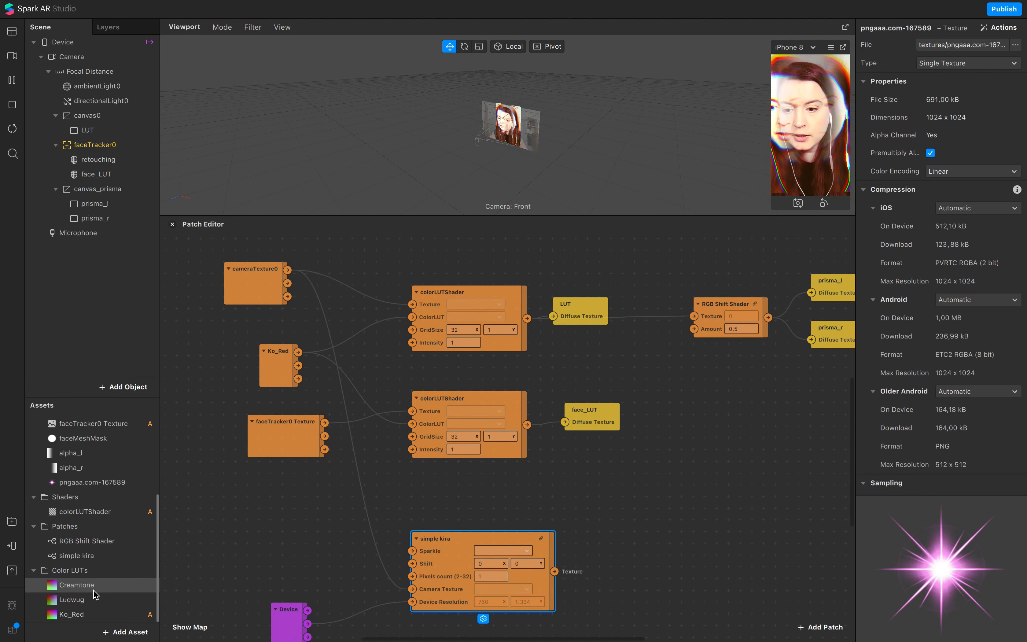
pyautogui.click(79, 484)
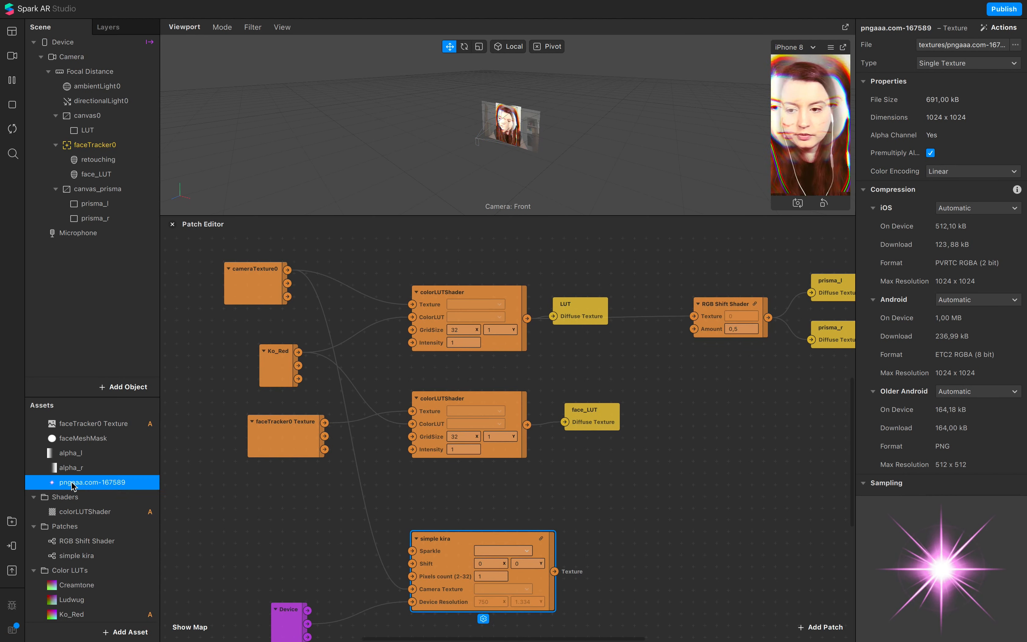
pyautogui.click(509, 550)
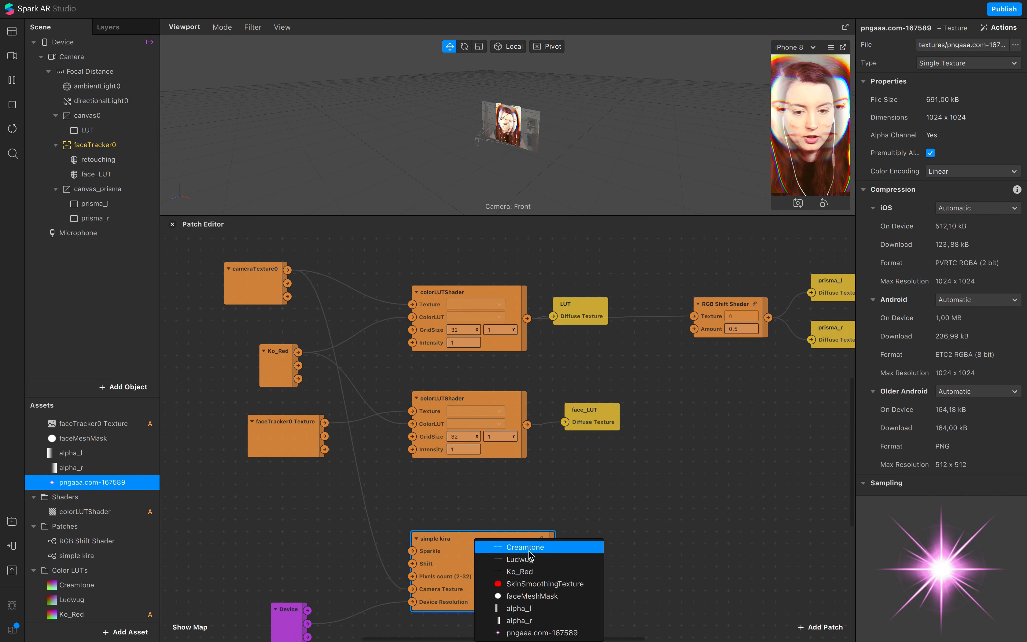
pyautogui.click(523, 632)
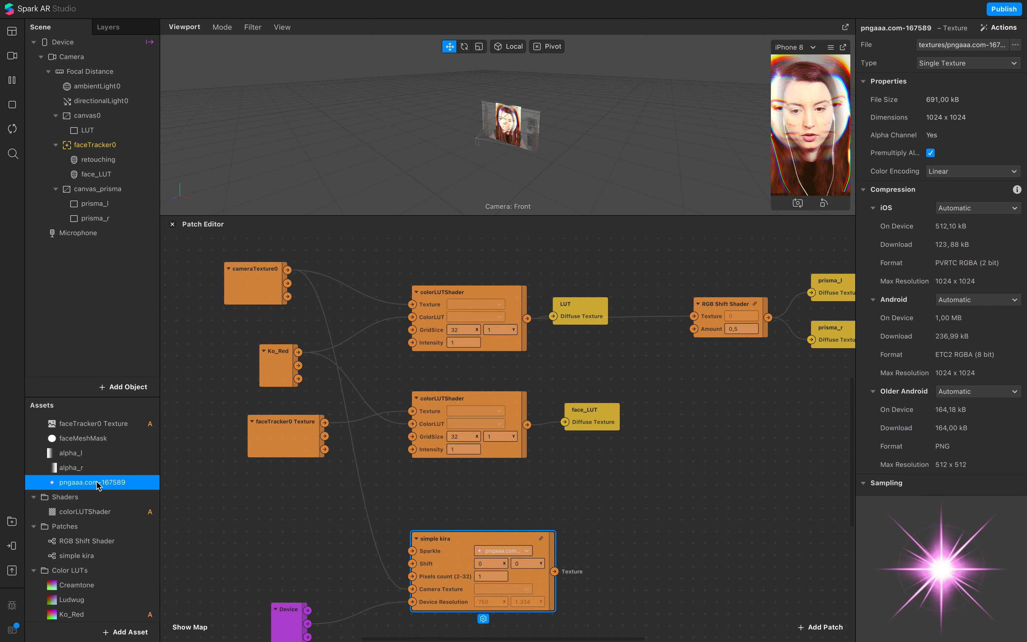
# Step: Try feeding simple kira's Sparkle input from a separate pngaaa.com-167589 texture patch, and delete that patch
pyautogui.moveTo(81, 482); pyautogui.dragTo(299, 573)
pyautogui.moveTo(370, 571); pyautogui.dragTo(412, 551)
pyautogui.moveTo(328, 564); pyautogui.dragTo(326, 568)
pyautogui.press('Delete')
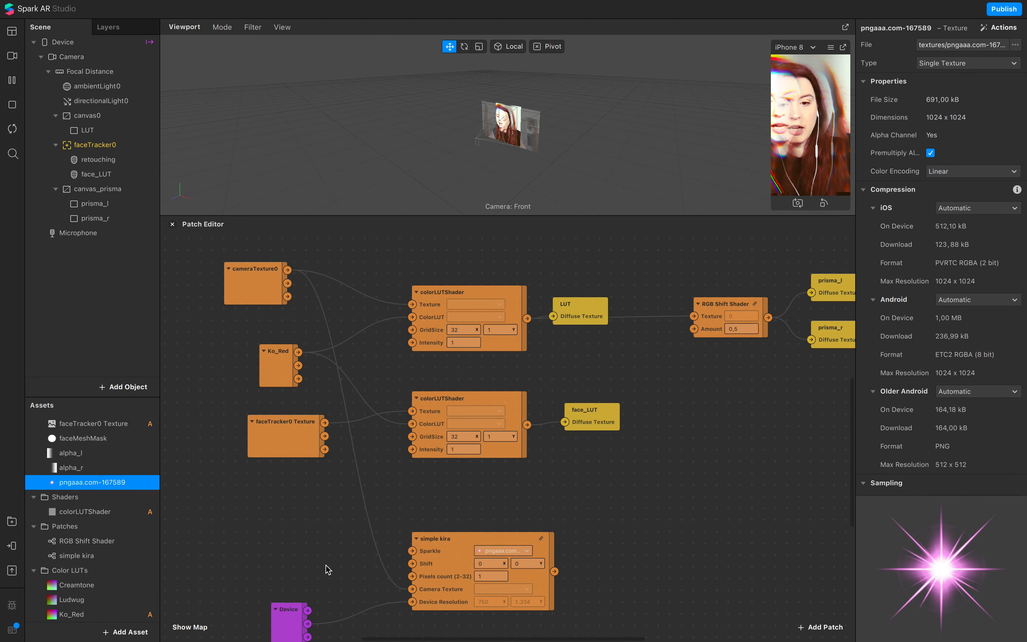
# Step: Duplicate the LUT rectangle in canvas0 and rename the copy as Kira
pyautogui.scroll(-2, 525, 561)
pyautogui.click(521, 559)
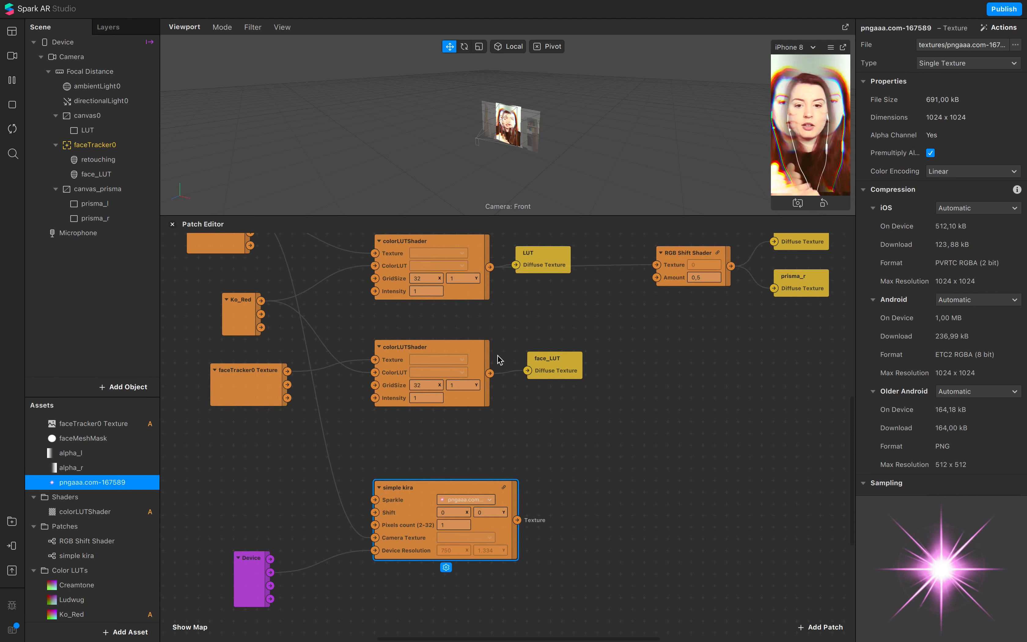
pyautogui.click(113, 131)
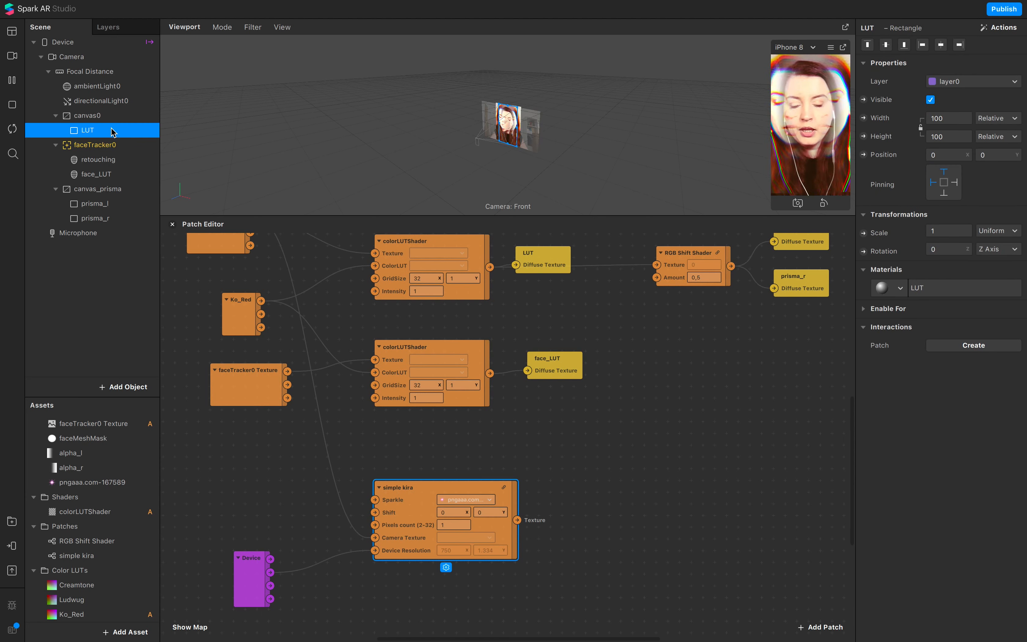
pyautogui.press('super+d')
pyautogui.doubleClick(107, 147)
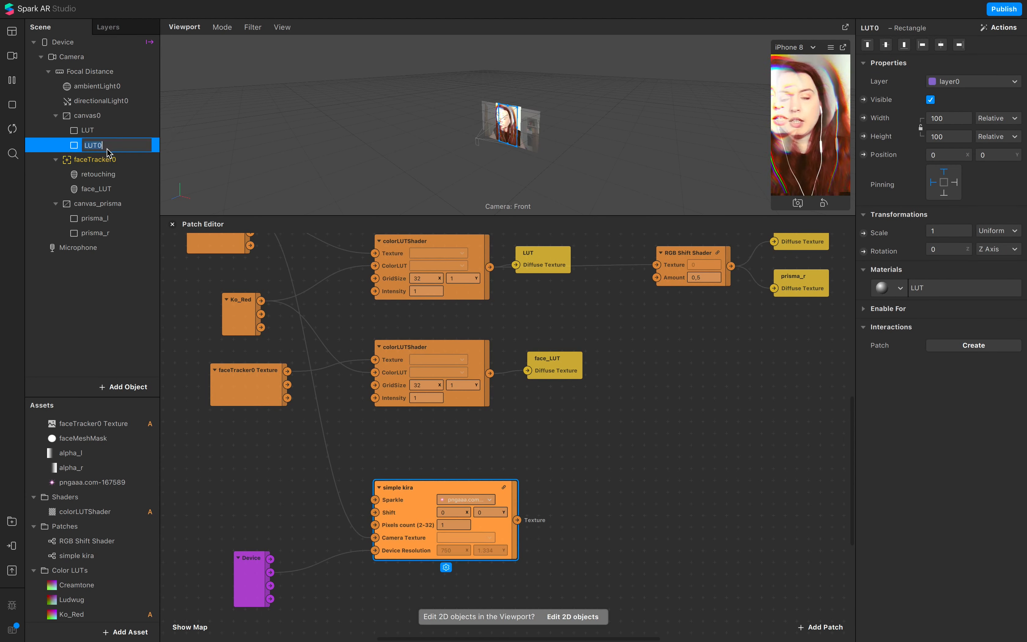
pyautogui.hotkey('shift', 'Left')
pyautogui.hotkey('shift', 'Left')
pyautogui.hotkey('shift', 'Left')
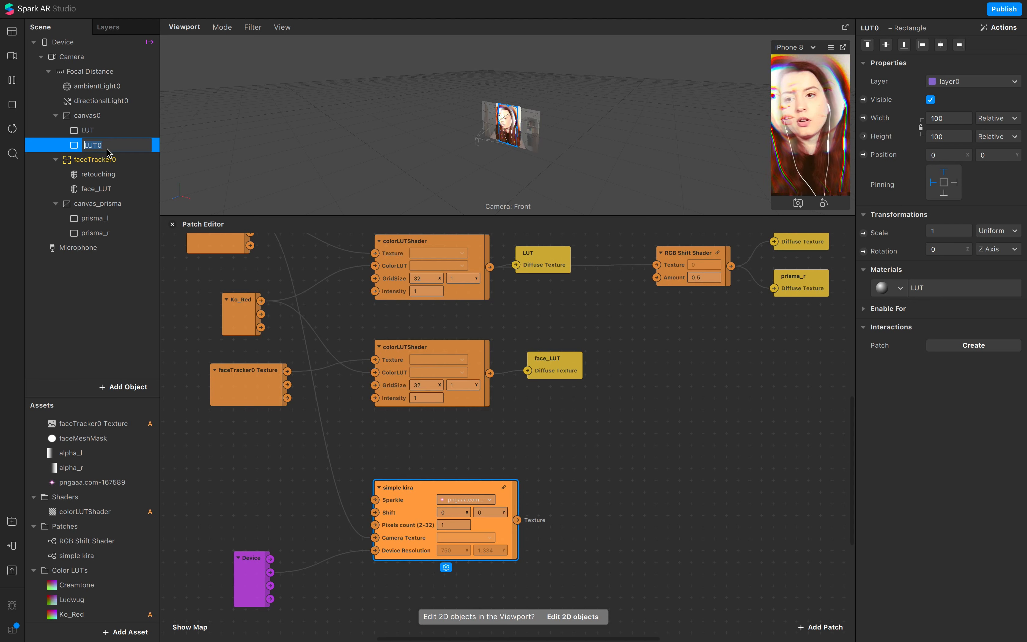
pyautogui.write('Kira')
pyautogui.press('Return')
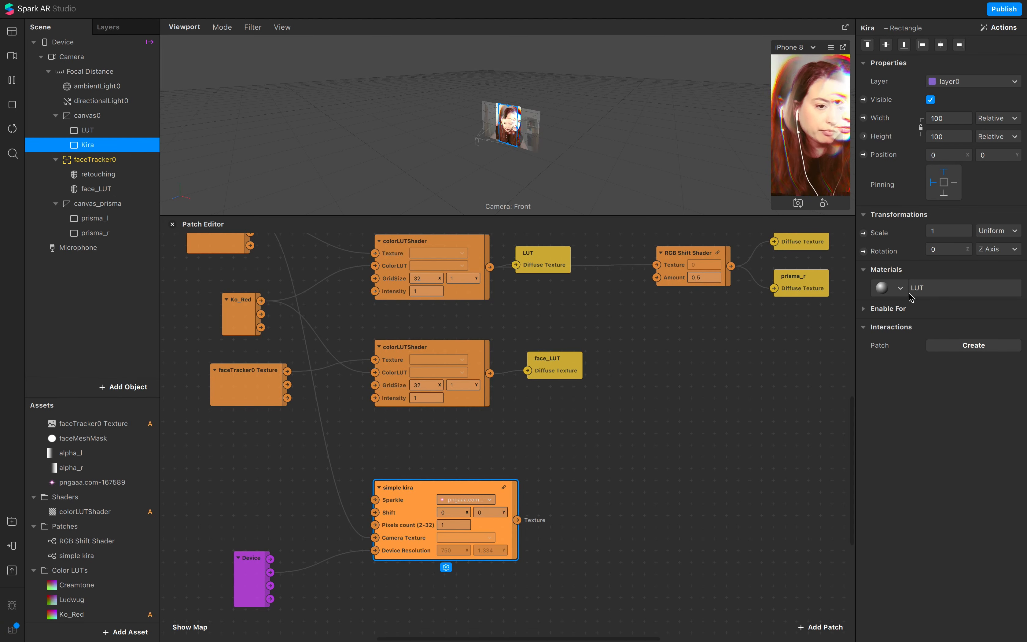
# Step: Create a new material for the Kira rectangle, set its shader type to Flat and rename it kira
pyautogui.click(900, 288)
pyautogui.click(928, 381)
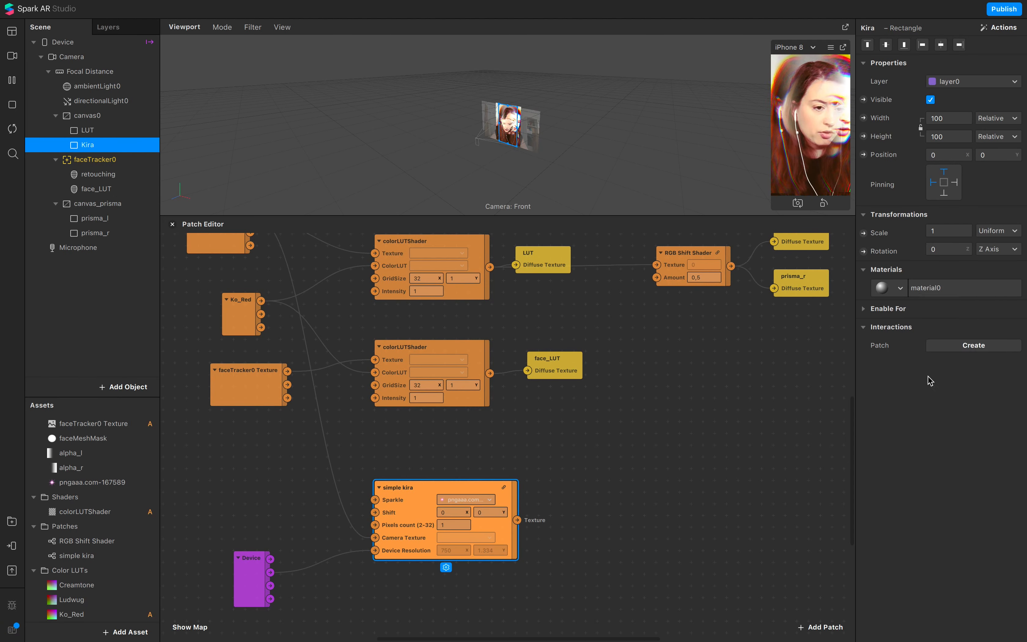
pyautogui.click(929, 287)
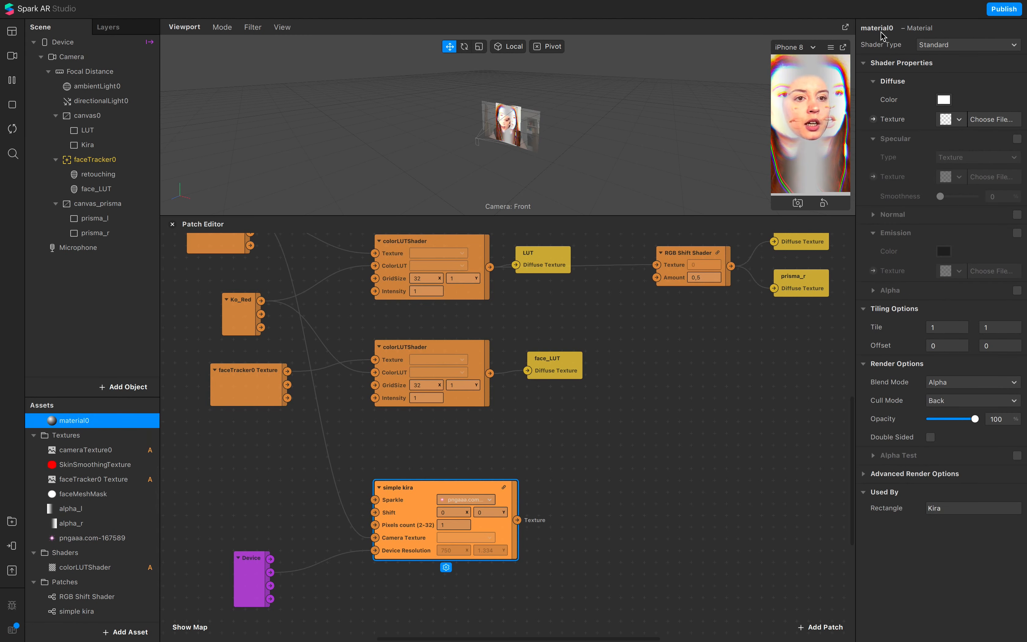
pyautogui.click(967, 45)
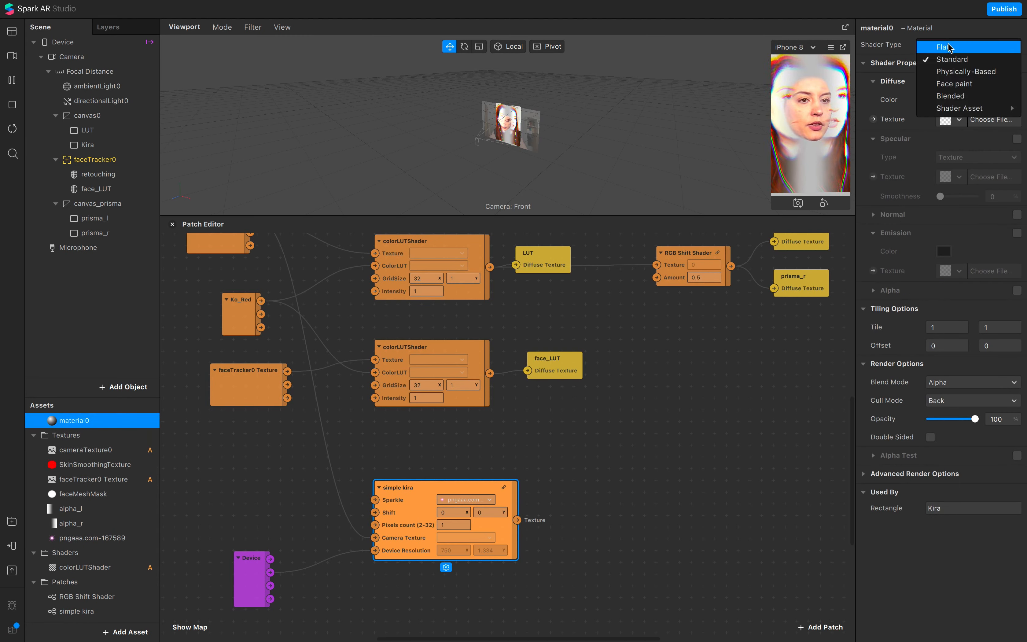
pyautogui.click(883, 31)
pyautogui.click(883, 28)
pyautogui.write('k')
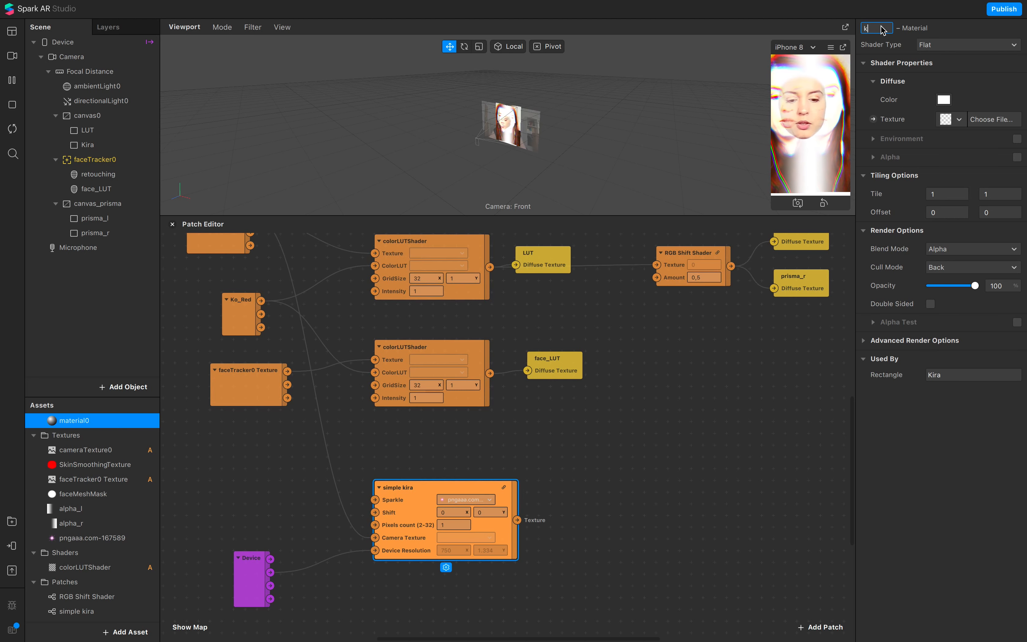
pyautogui.write('ira')
# Step: Expose the kira material's diffuse texture as a patch, feed it from simple kira's output, and set that patch's Pixels count to 10
pyautogui.click(959, 121)
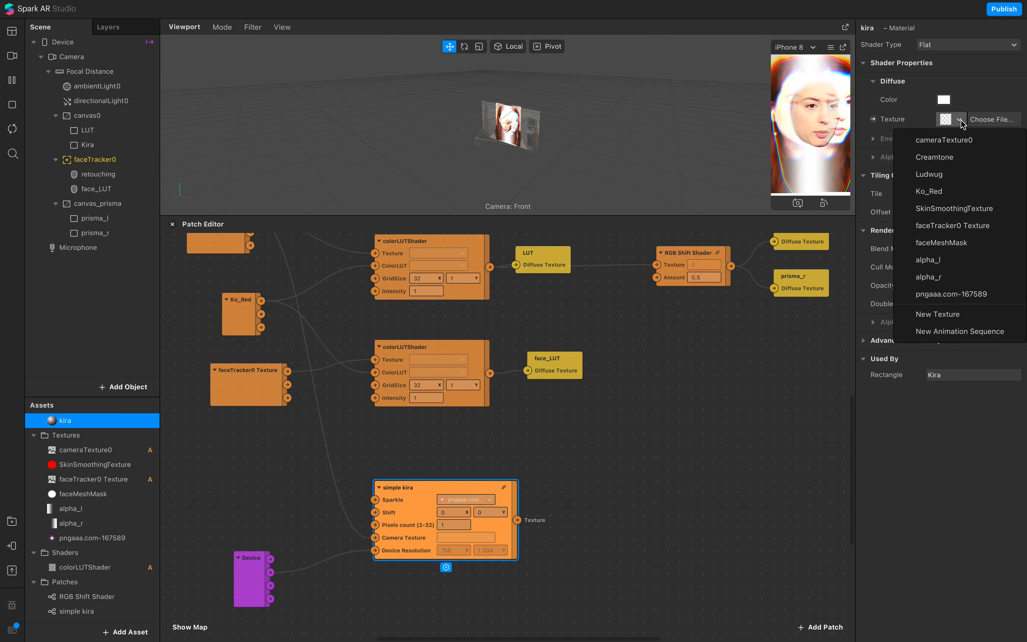
pyautogui.click(980, 89)
pyautogui.click(873, 119)
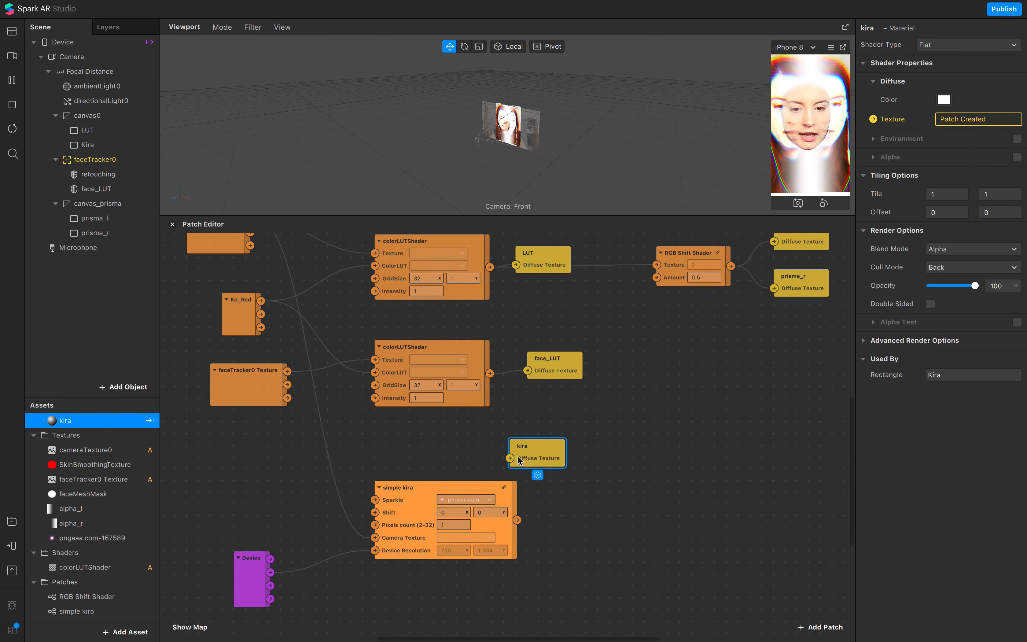
pyautogui.moveTo(522, 457); pyautogui.dragTo(602, 536)
pyautogui.moveTo(517, 519); pyautogui.dragTo(587, 536)
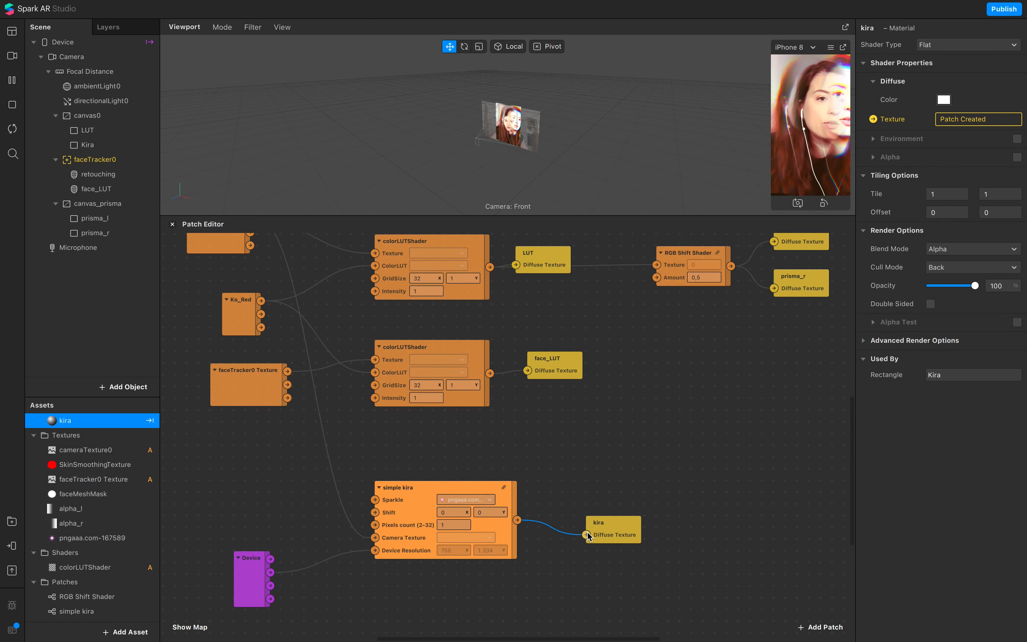
pyautogui.click(467, 525)
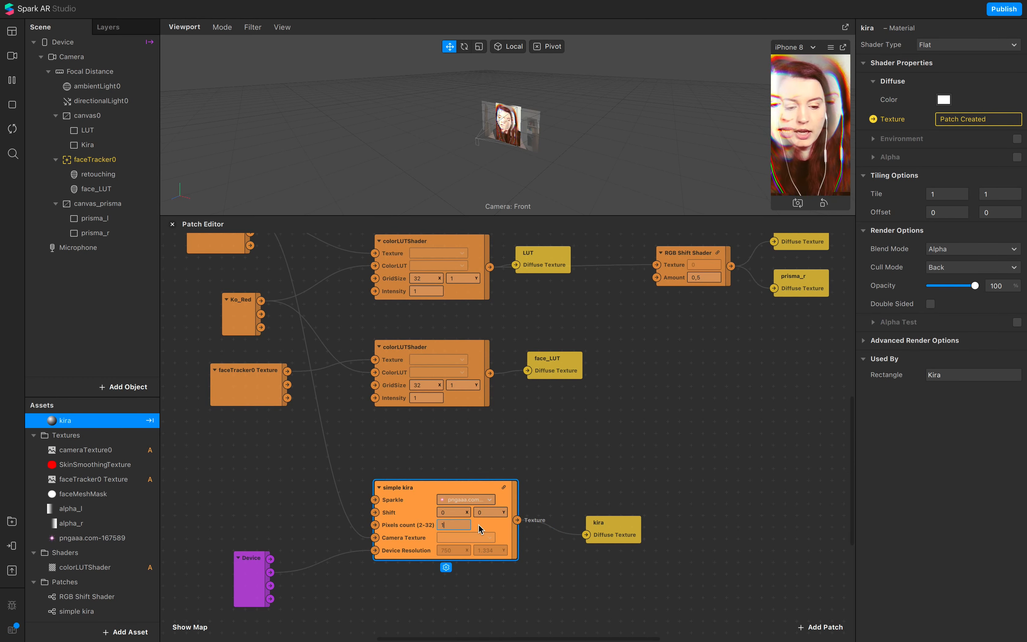
pyautogui.click(534, 562)
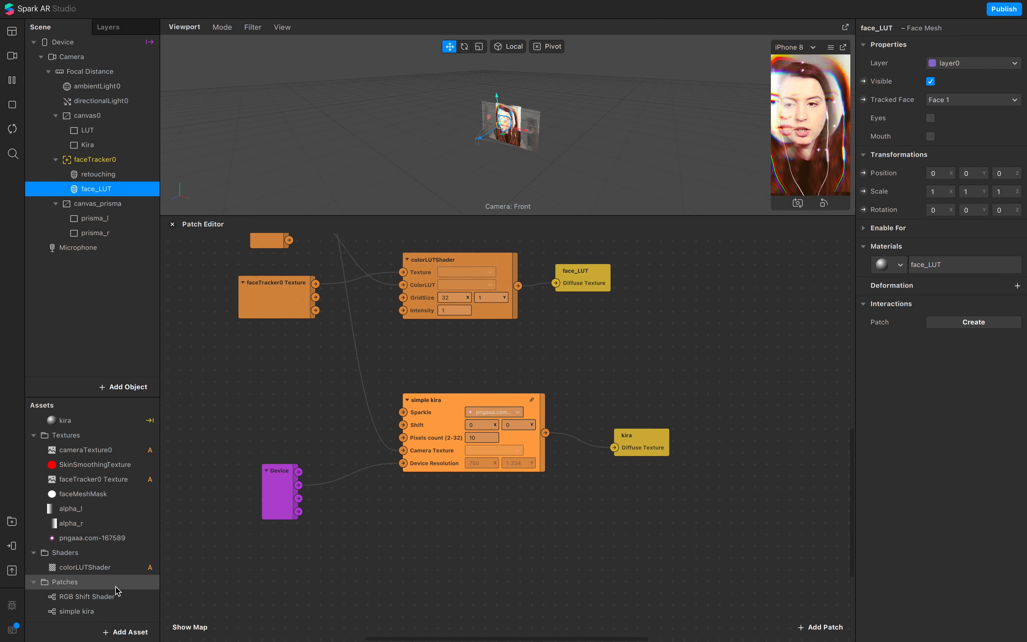
# Step: Add a second simple kira patch below the first and feed its Device Resolution from the Device patch
pyautogui.scroll(-3, 115, 592)
pyautogui.moveTo(87, 556); pyautogui.dragTo(411, 530)
pyautogui.moveTo(298, 485); pyautogui.dragTo(391, 591)
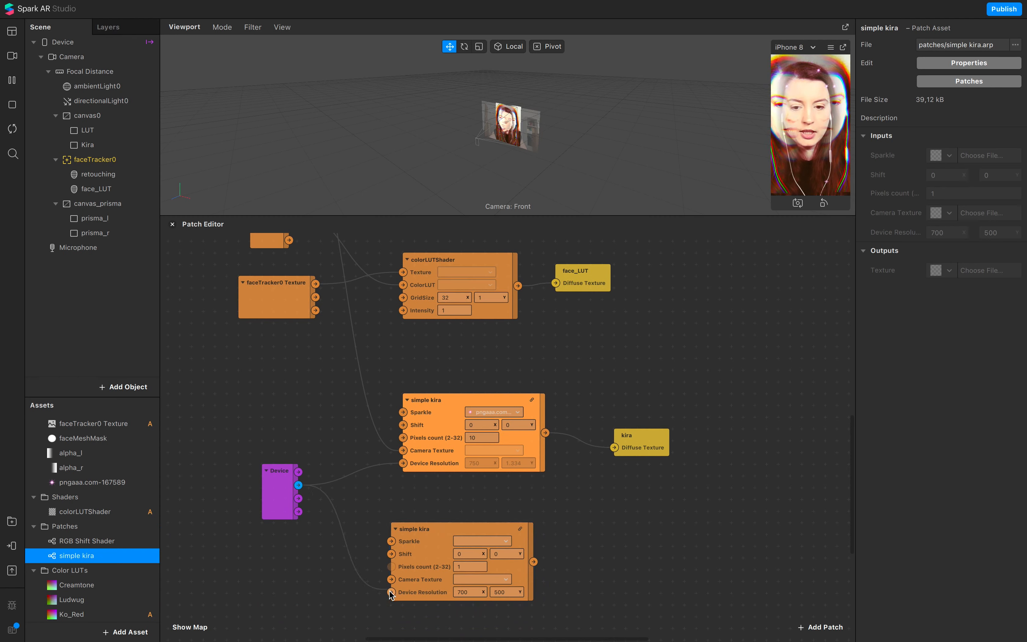
# Step: Set the second simple kira's Sparkle to pngaaa.com-167589 and connect faceTracker0 Texture to its Camera Texture input
pyautogui.click(482, 541)
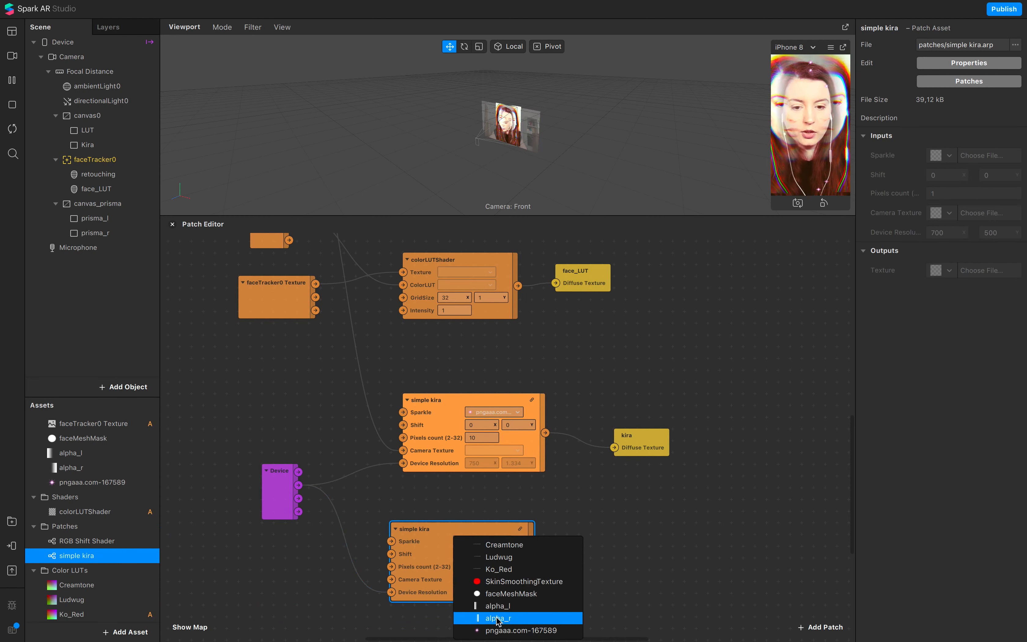
pyautogui.click(491, 630)
pyautogui.moveTo(445, 524); pyautogui.dragTo(469, 512)
pyautogui.scroll(2, 465, 518)
pyautogui.hscroll(-3, 466, 521)
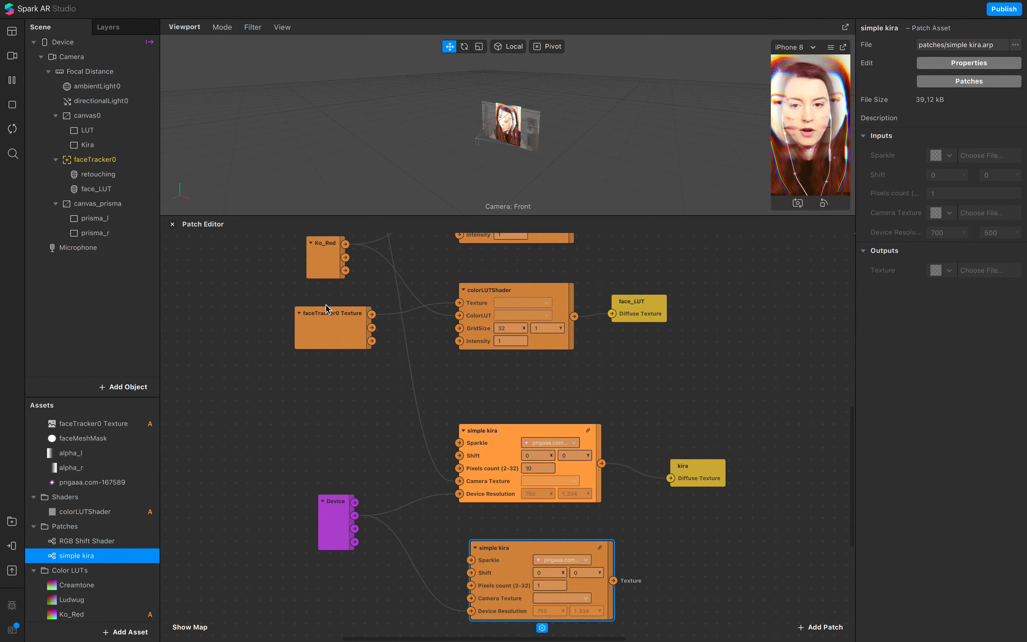
pyautogui.moveTo(371, 315); pyautogui.dragTo(473, 600)
pyautogui.hscroll(5, 470, 603)
pyautogui.scroll(-2, 470, 603)
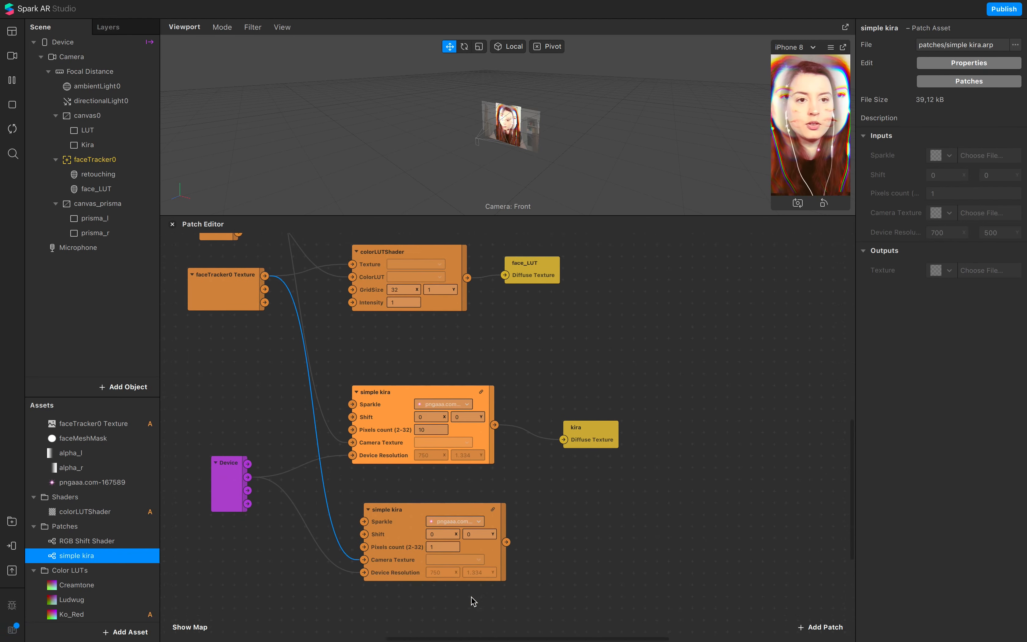
# Step: Duplicate the face_LUT mesh under faceTracker0 and rename the copy face_kira
pyautogui.click(103, 190)
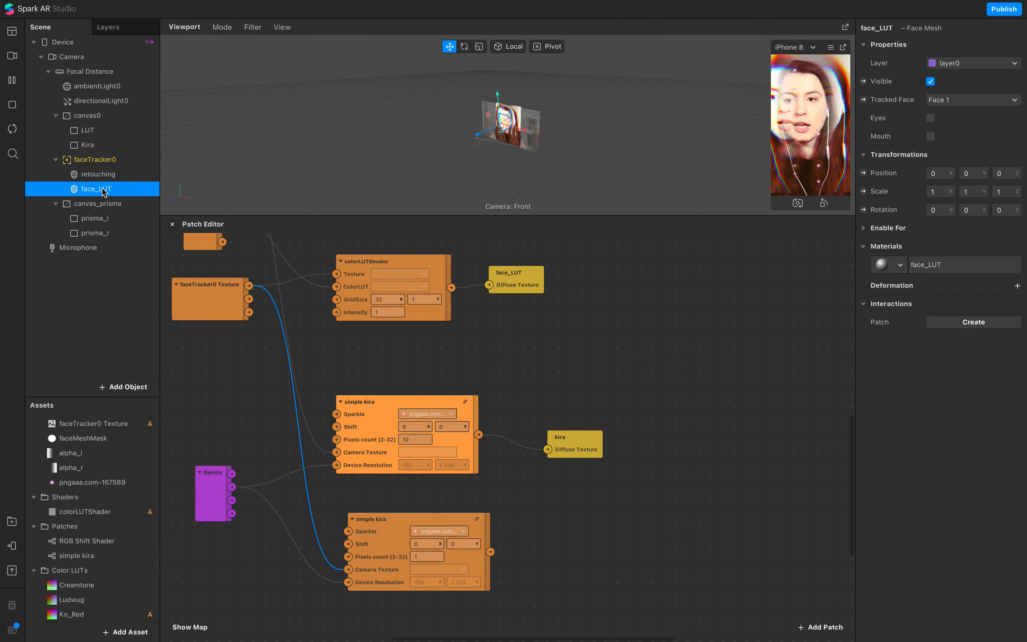
pyautogui.press('super+d')
pyautogui.press('super+f')
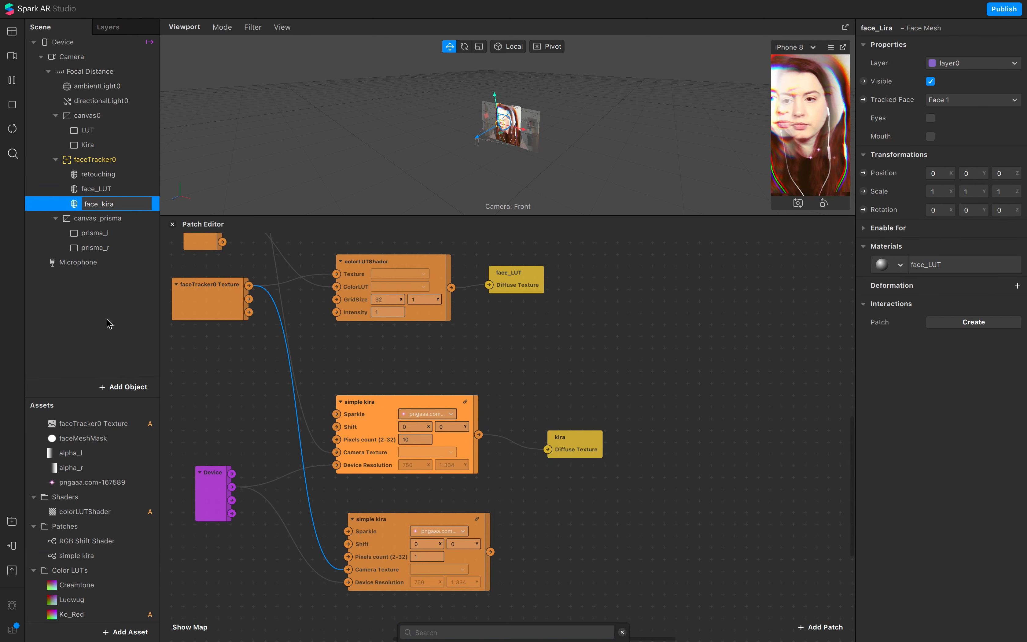
pyautogui.click(125, 206)
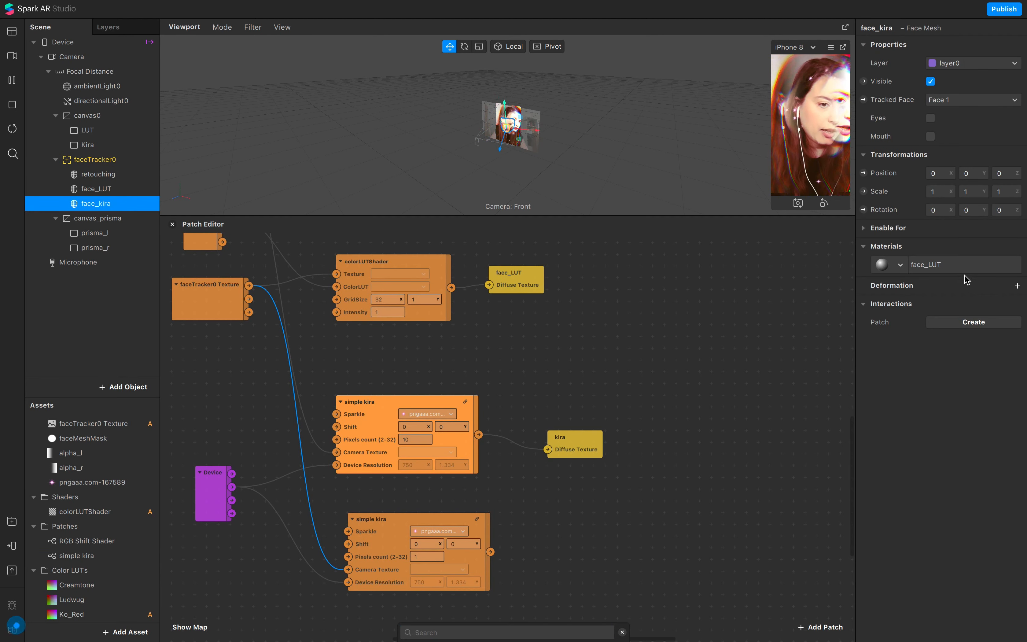
# Step: Create a new material for the face_kira mesh, rename it face_kira and set its shader type to Flat
pyautogui.click(896, 265)
pyautogui.click(940, 391)
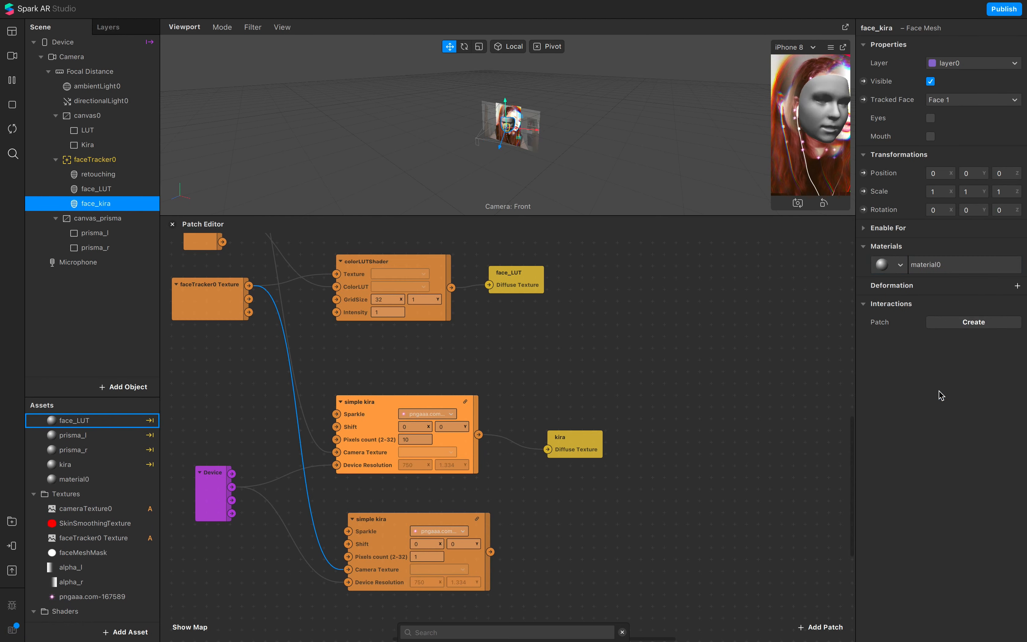
pyautogui.click(929, 264)
pyautogui.doubleClick(885, 28)
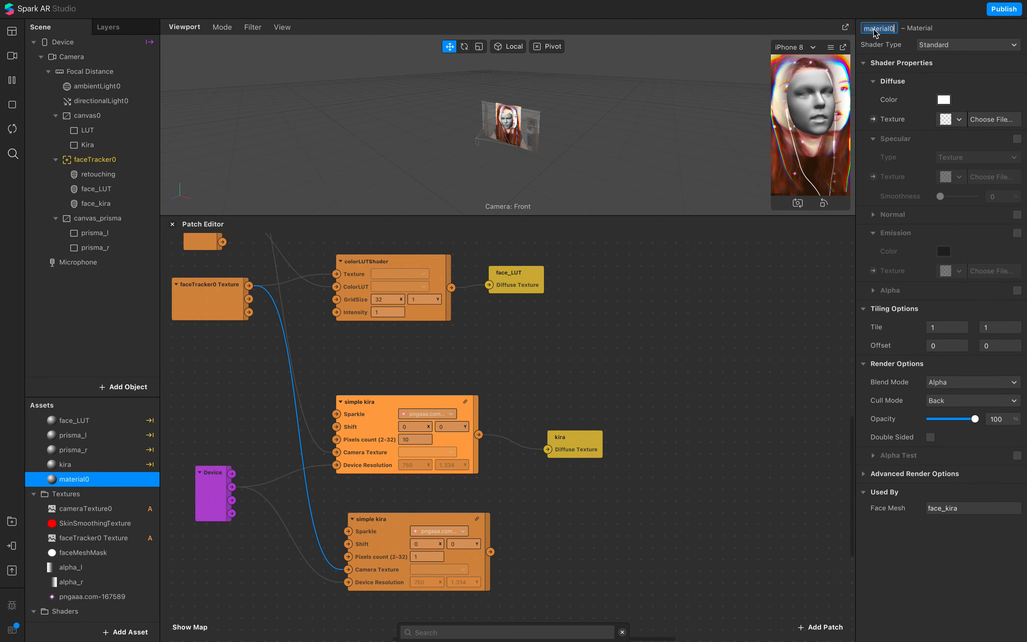
pyautogui.write('face')
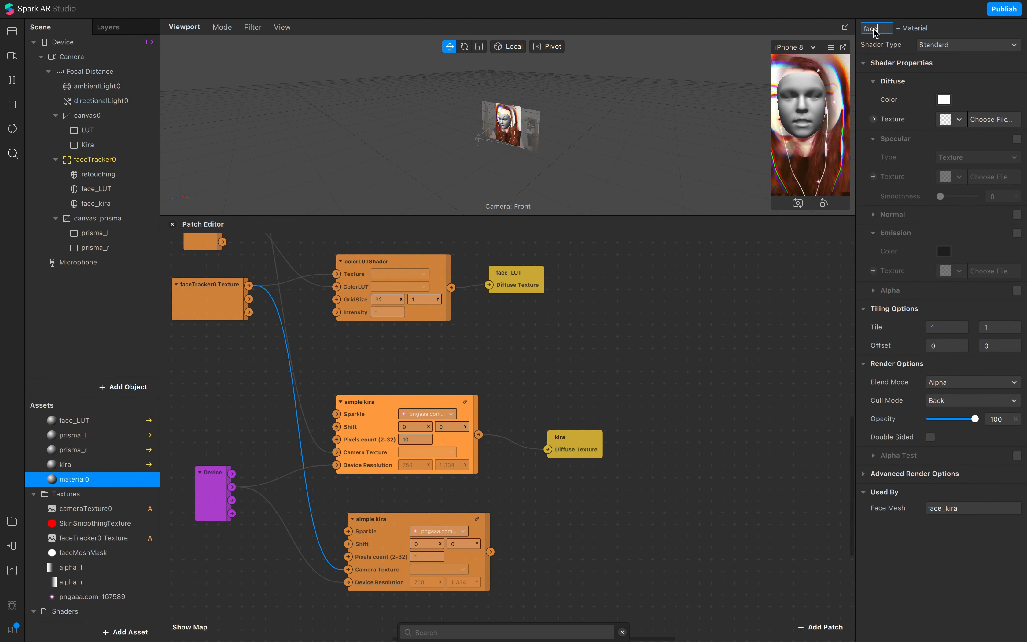
pyautogui.write('_kira')
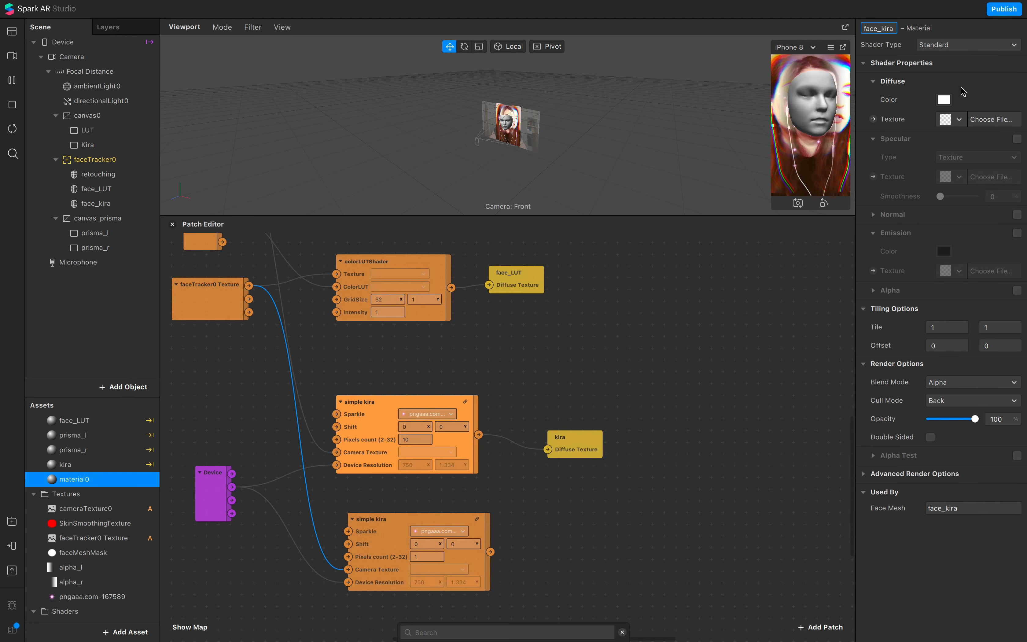
pyautogui.click(955, 45)
pyautogui.click(954, 47)
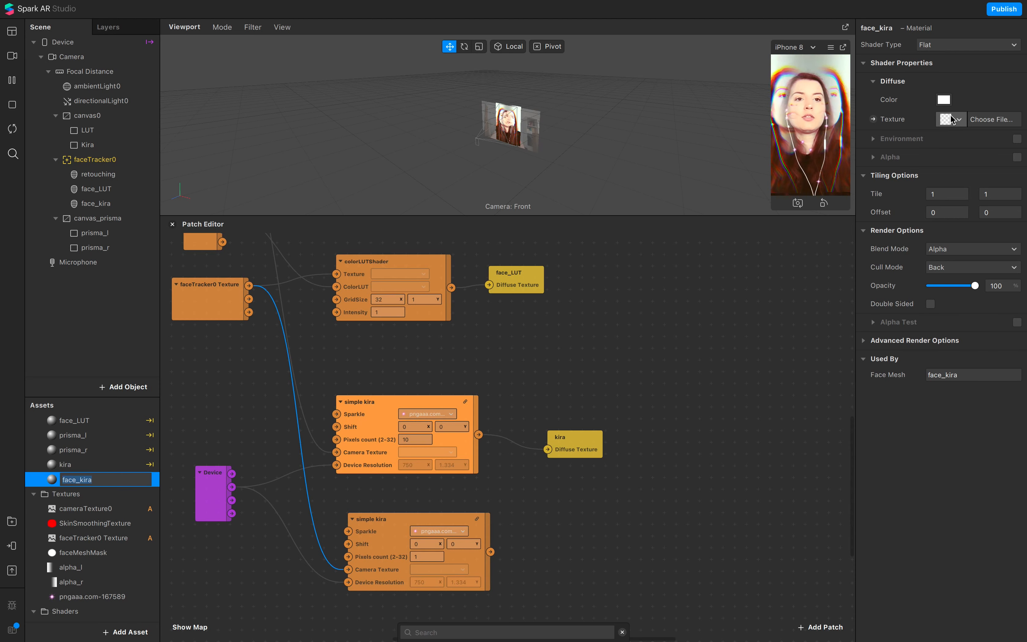
# Step: Disable Use Depth Test and Write to Depth in the face_kira material's advanced render options
pyautogui.click(863, 340)
pyautogui.click(930, 376)
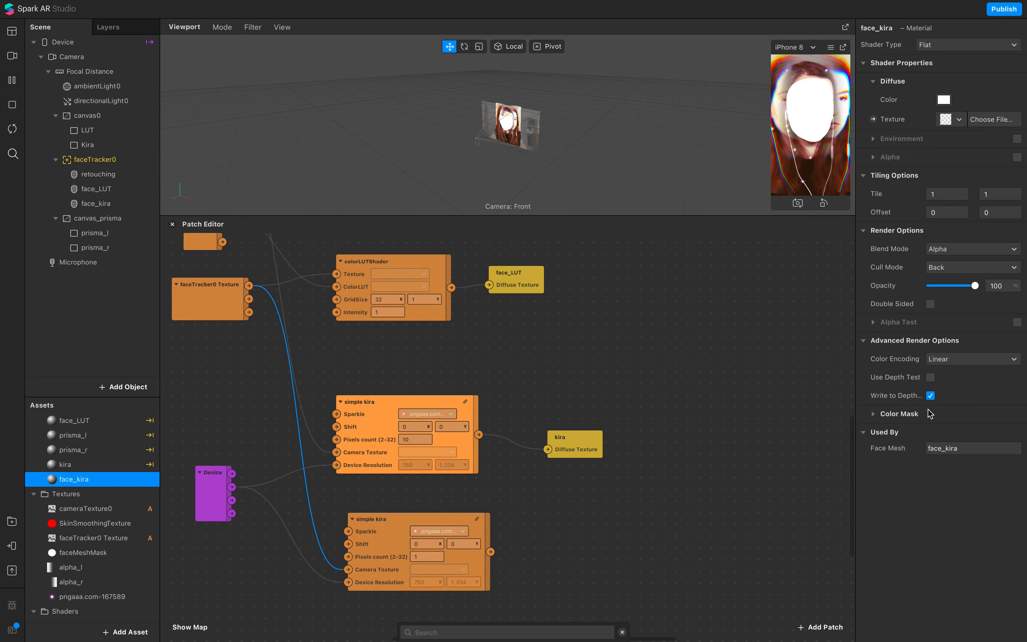
pyautogui.click(929, 395)
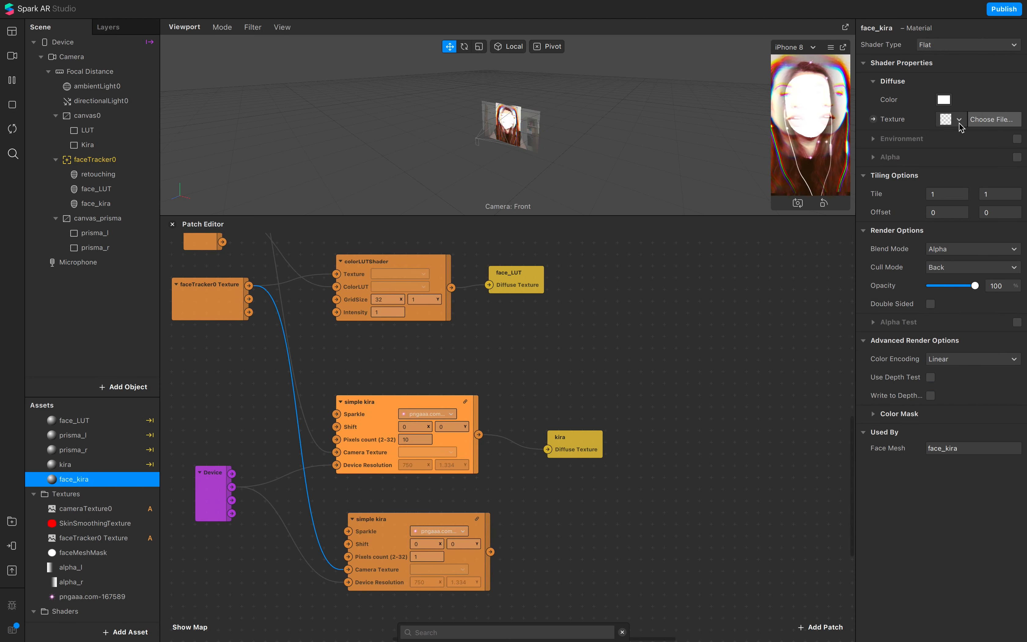
# Step: Expose face_kira's diffuse texture as a patch, feed it from the second simple kira, and set that patch's Pixels count to 10
pyautogui.click(872, 120)
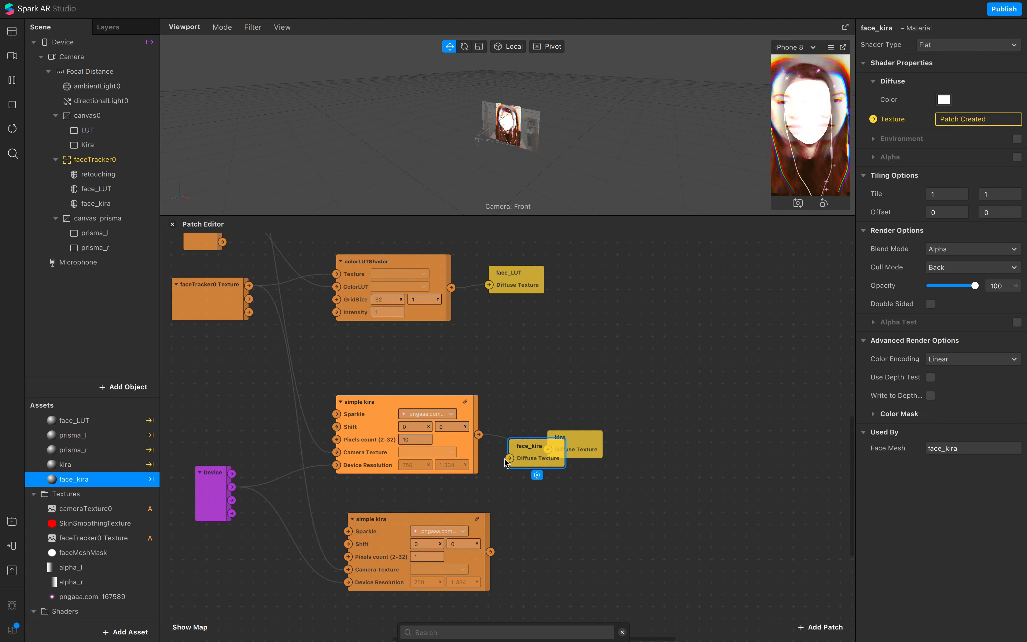
pyautogui.moveTo(532, 450); pyautogui.dragTo(559, 534)
pyautogui.moveTo(491, 552); pyautogui.dragTo(536, 543)
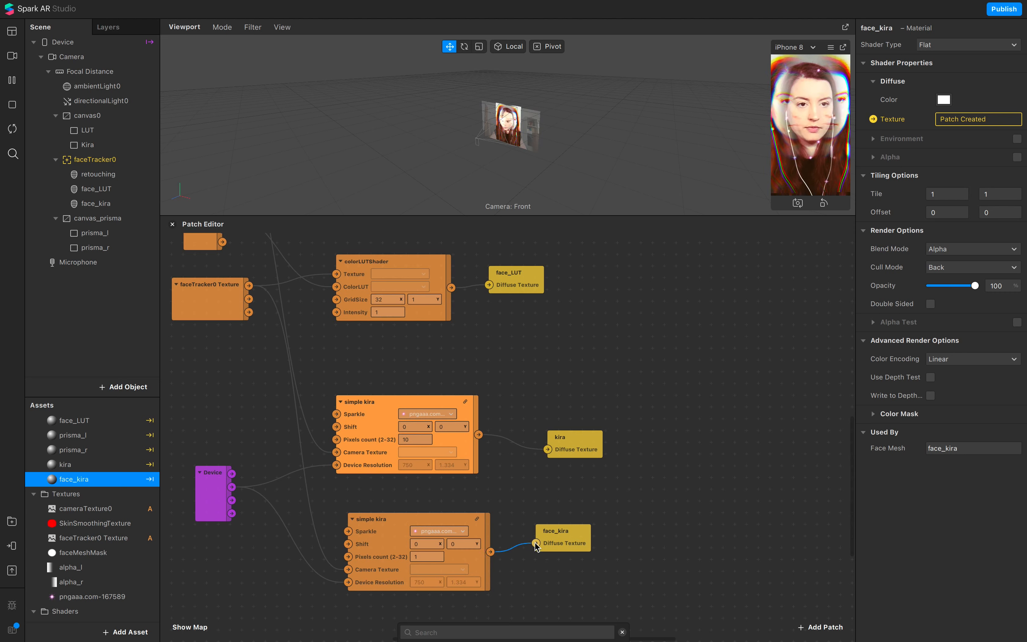
pyautogui.click(432, 556)
pyautogui.write('10')
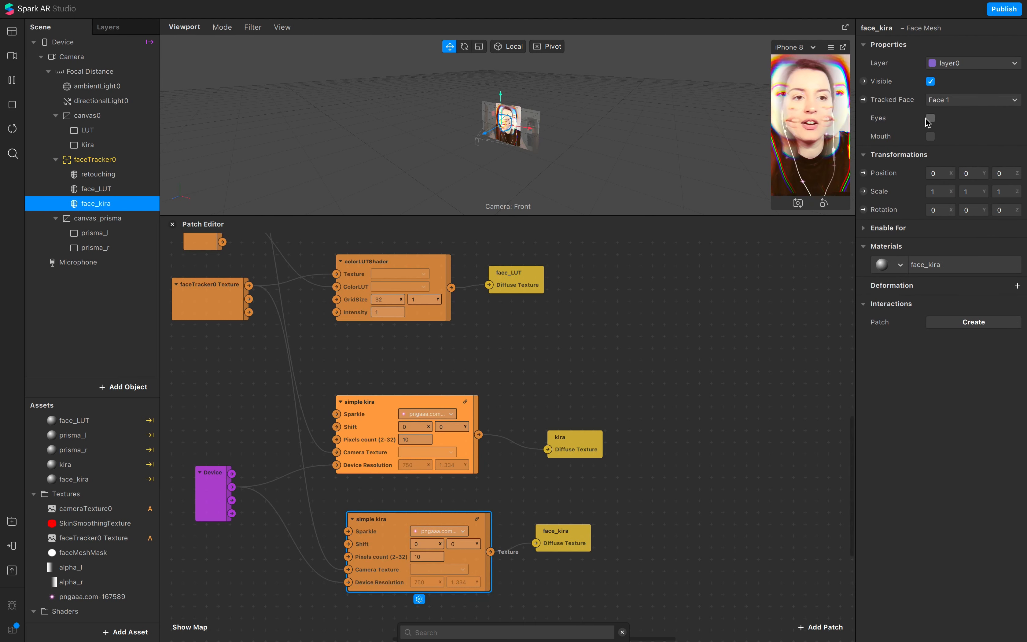
# Step: Try enabling Eyes on the face_kira mesh, and turn the option back off
pyautogui.click(930, 118)
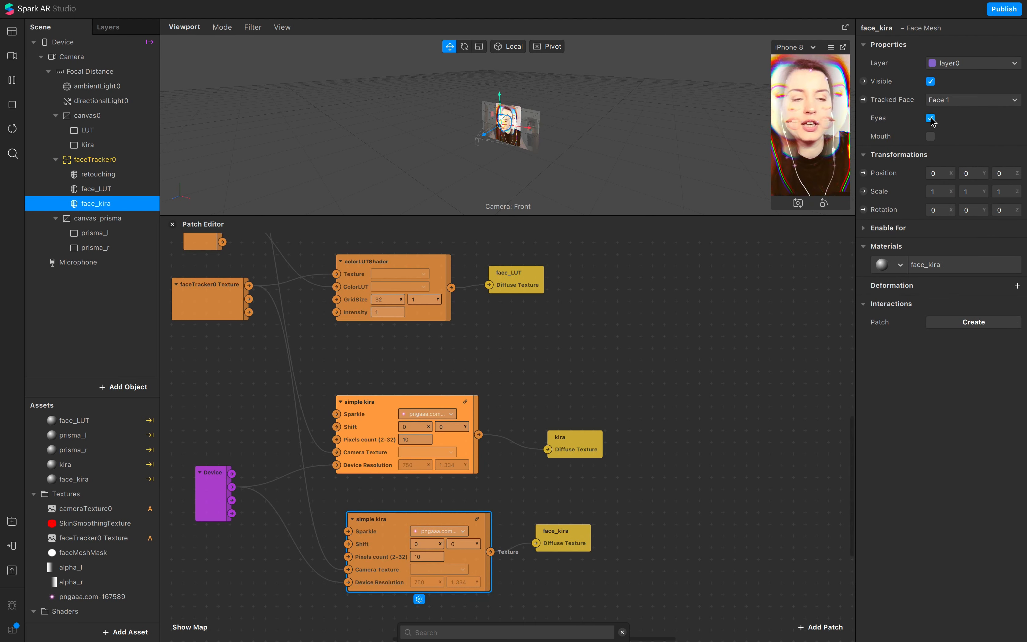
pyautogui.click(930, 118)
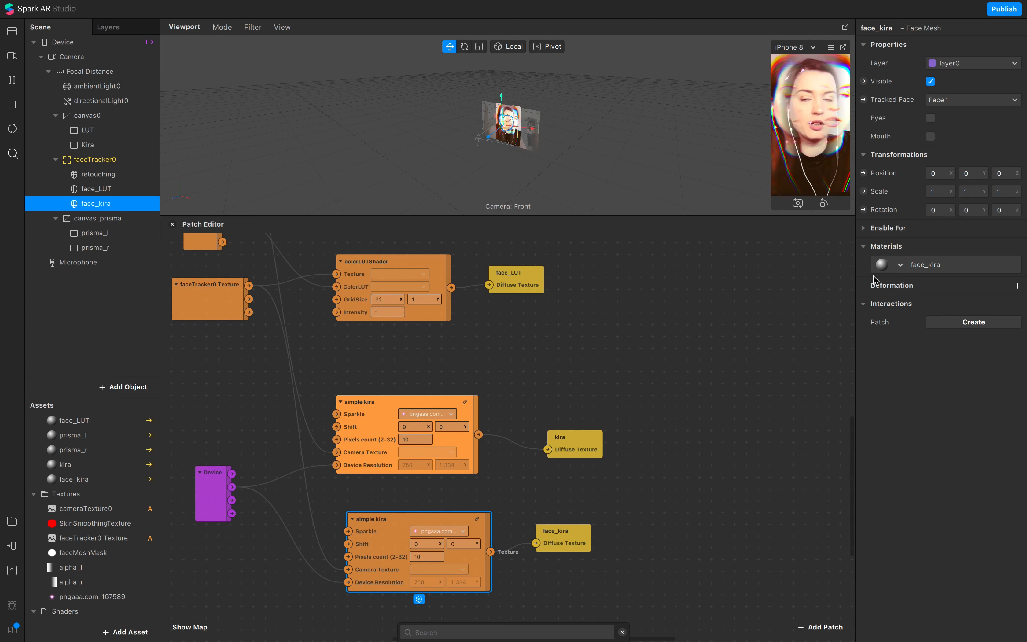
pyautogui.scroll(-3, 721, 467)
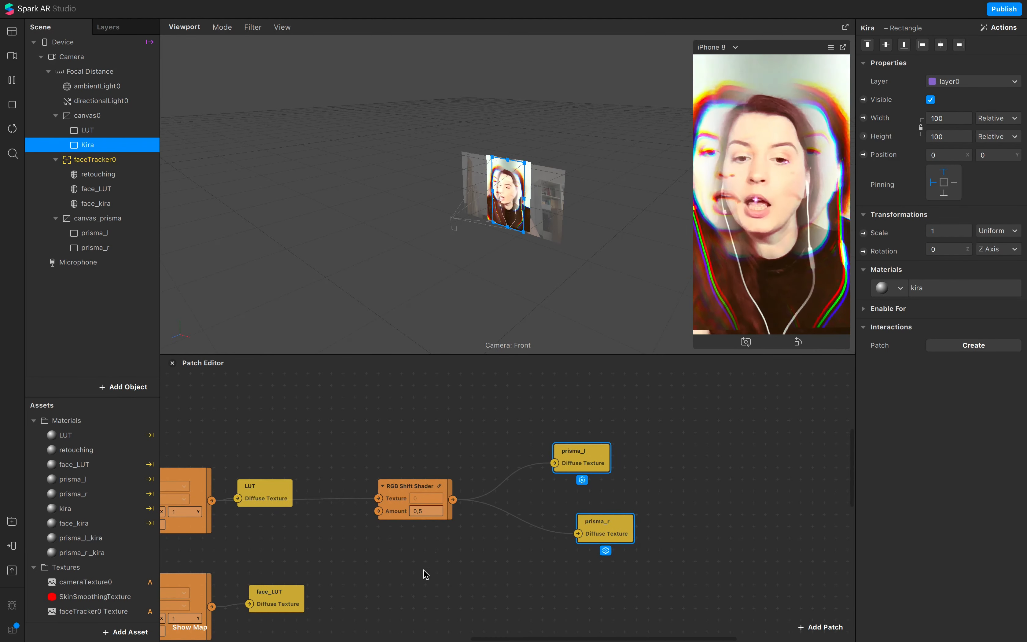
pyautogui.scroll(-5, 430, 594)
pyautogui.hscroll(-8, 431, 593)
pyautogui.scroll(-6, 430, 606)
pyautogui.hscroll(-4, 431, 606)
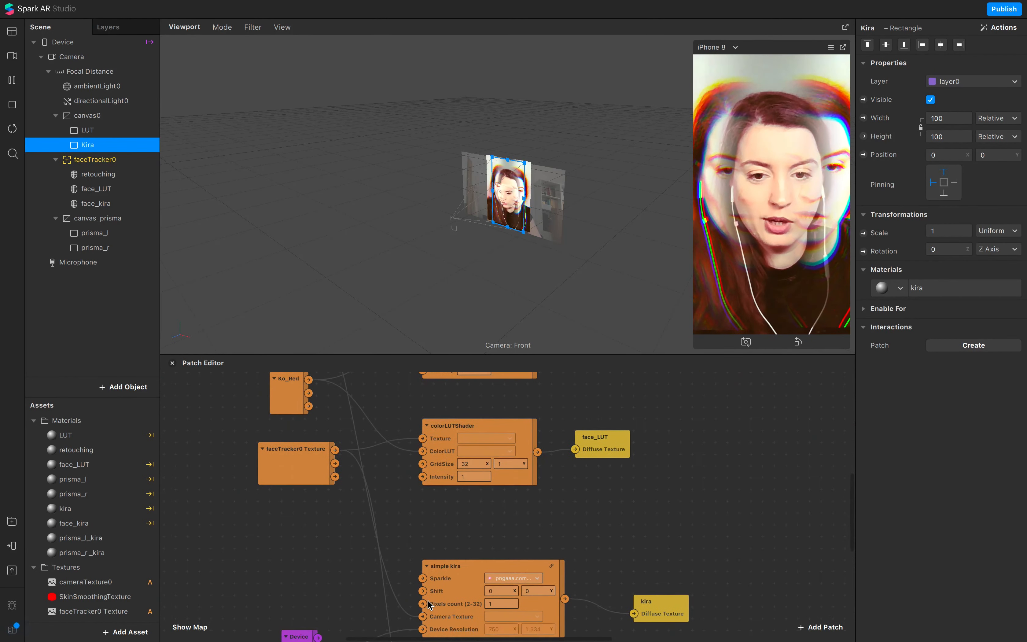